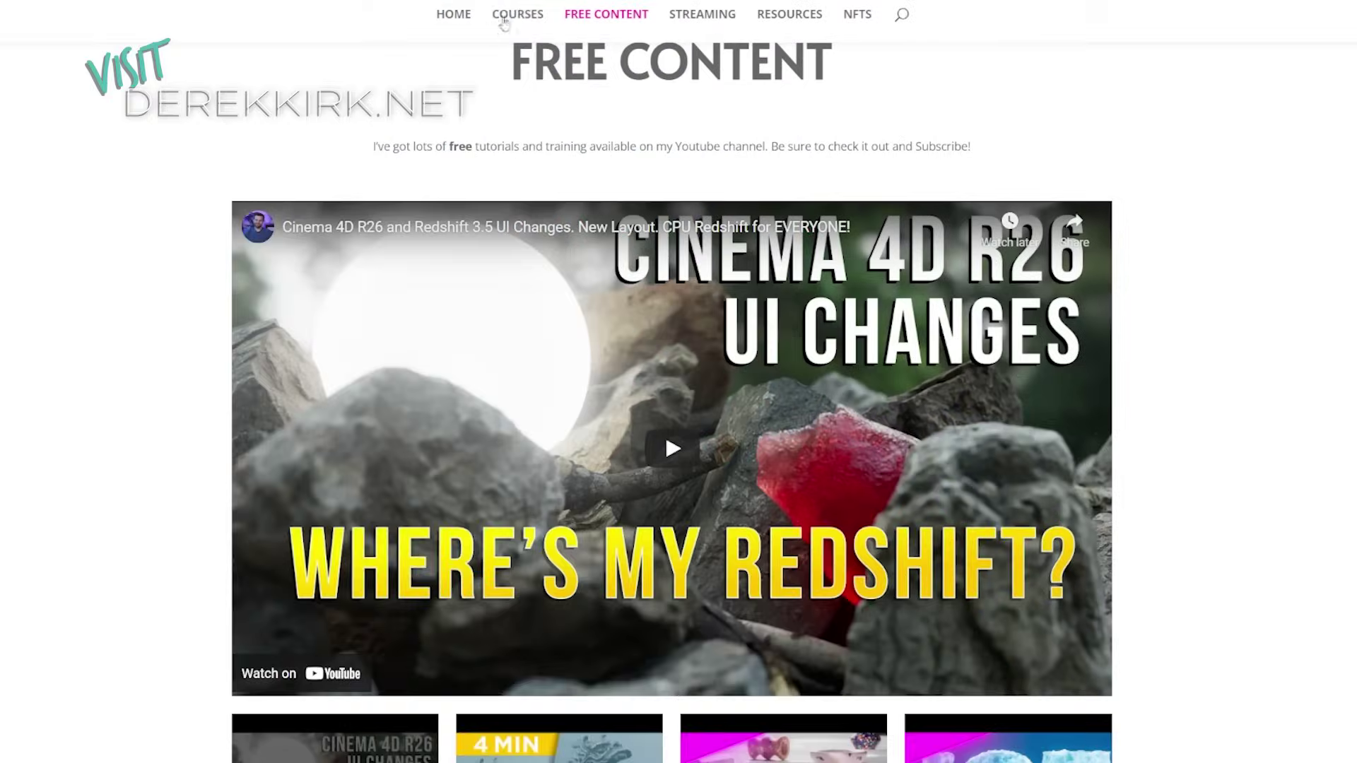
left_click(503, 21)
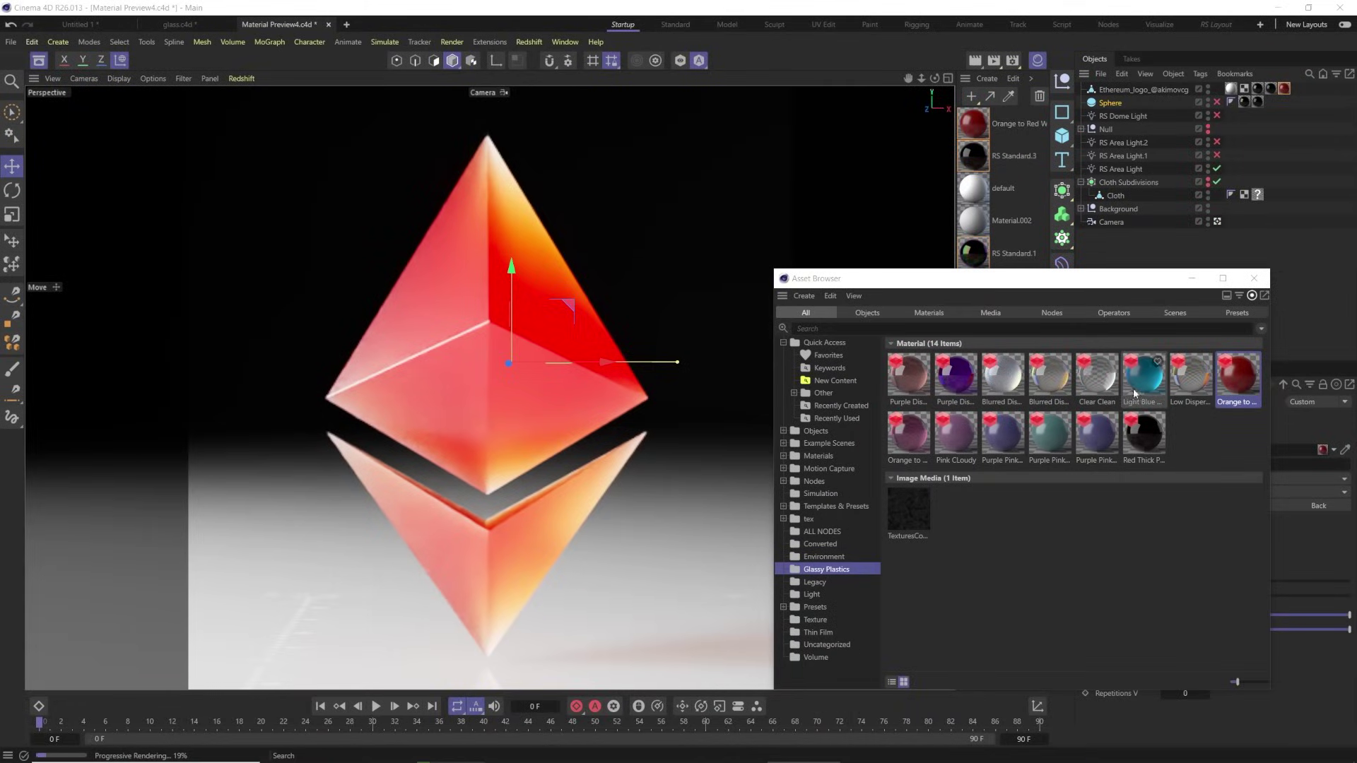
Try the purple Purple Pink Fog, dark Purple Dispersion, Pink CLoudy and teal Purple Pink Fog presets on the Ethereum logo
left_click_drag(1005, 441, 491, 366)
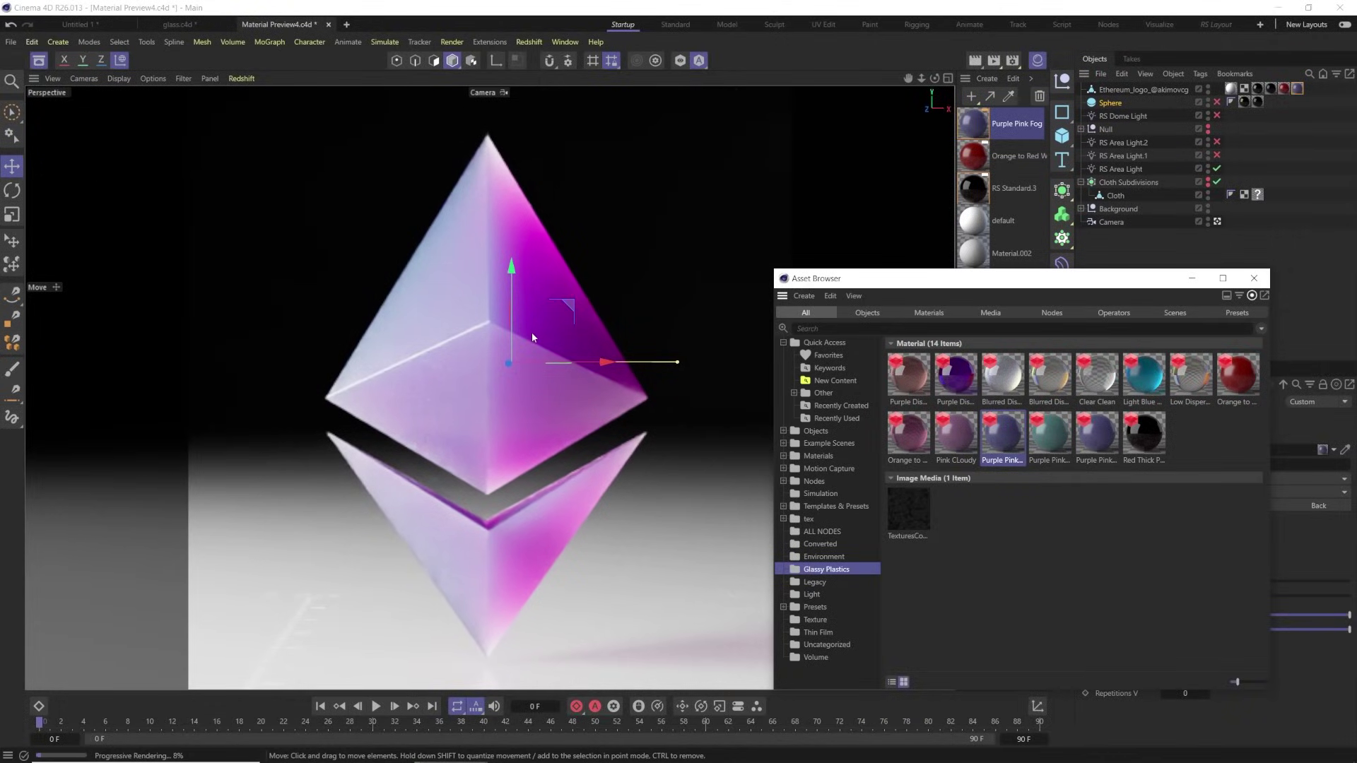
left_click_drag(955, 375, 556, 346)
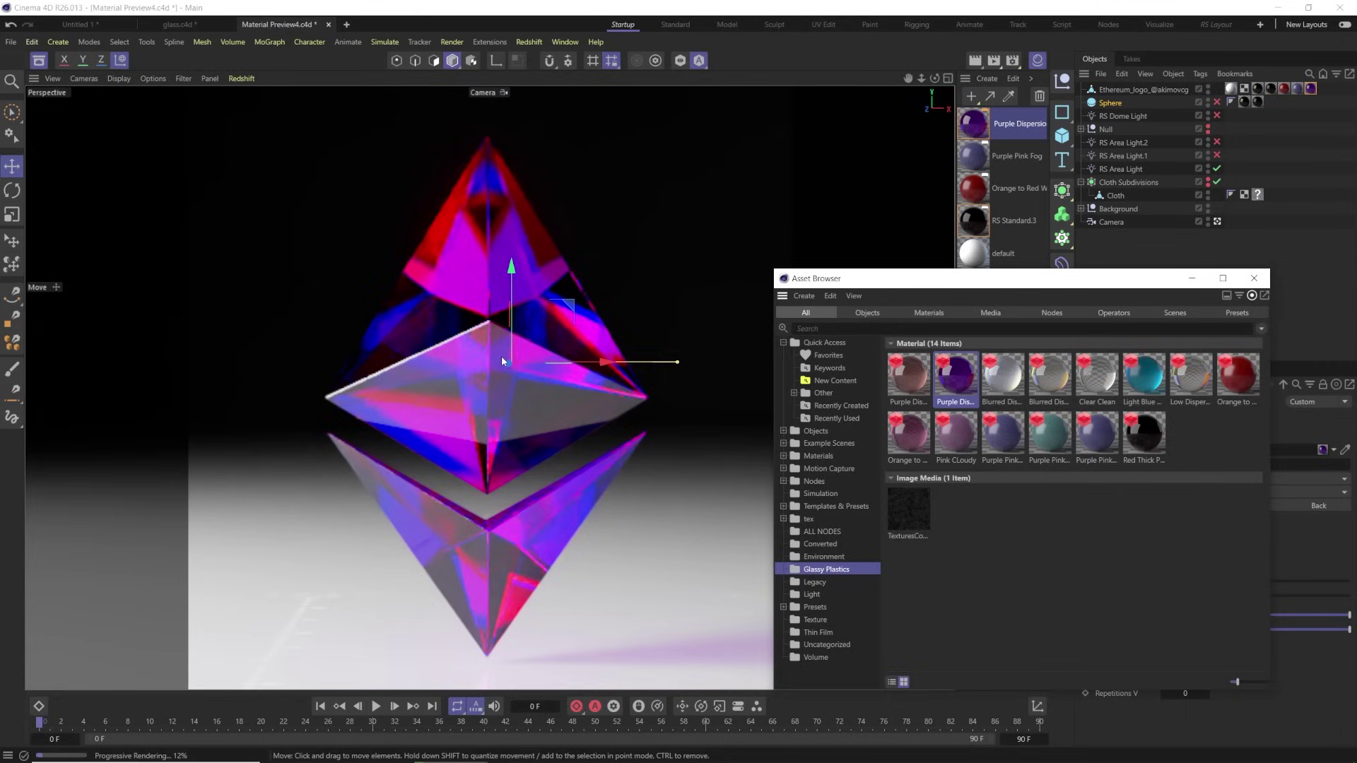
left_click_drag(955, 438, 526, 359)
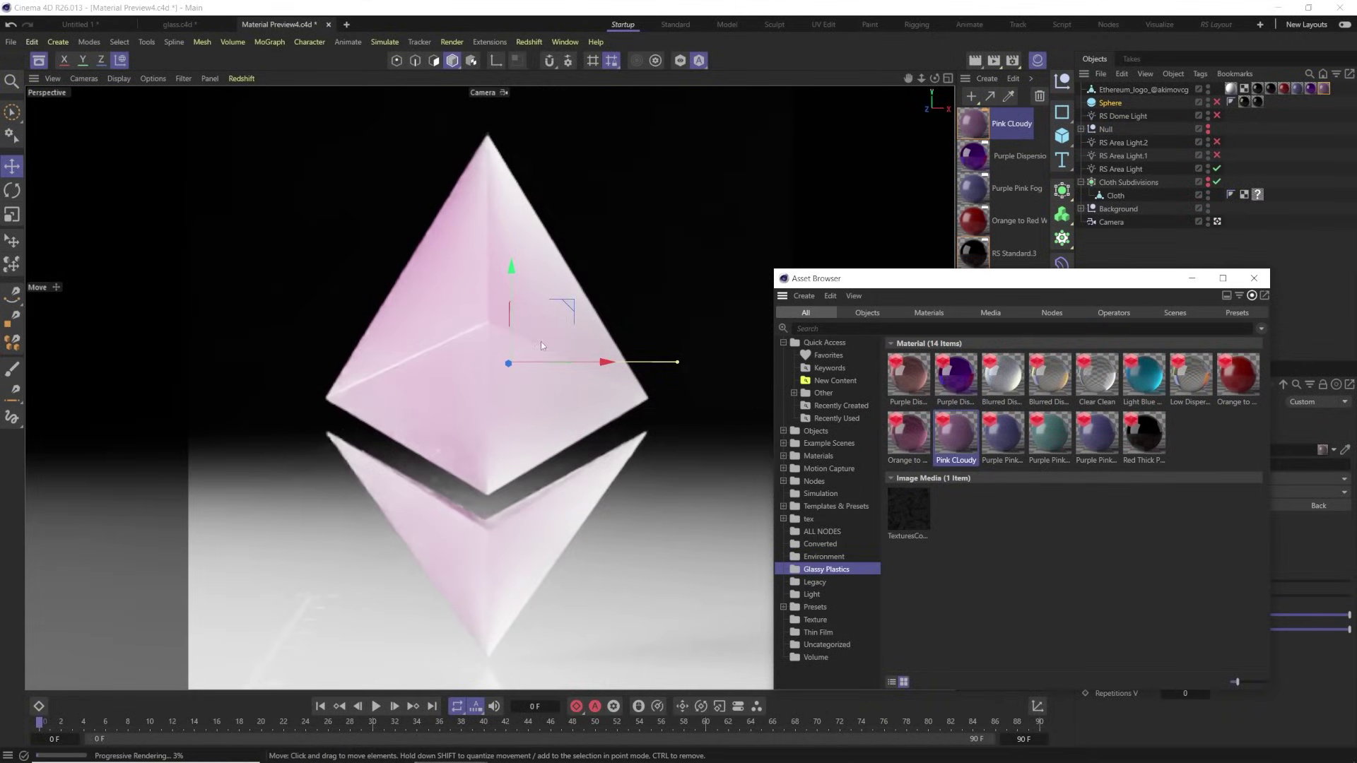
left_click_drag(1033, 429, 639, 382)
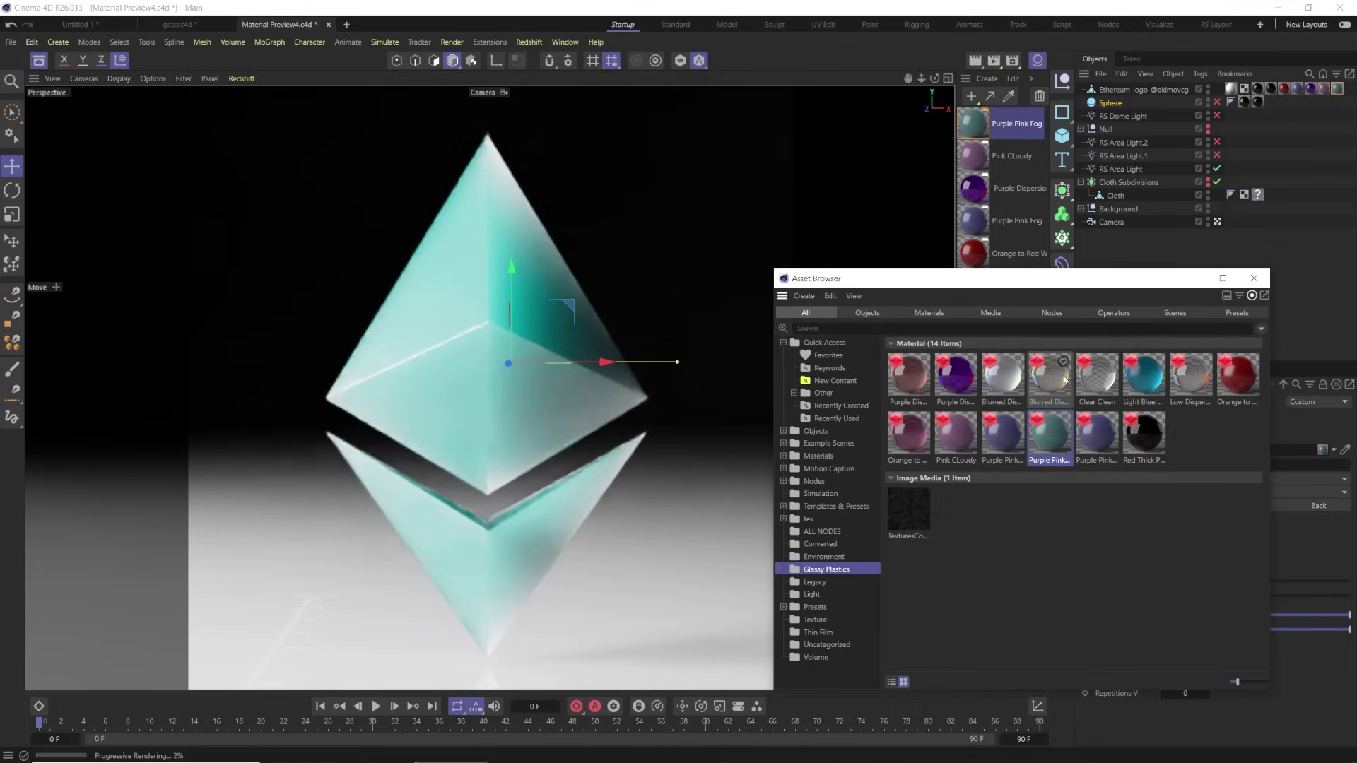
Try the Low Dispersion, both Blurred Dispersion, Red Thick Plastic and pale Purple Dispersion presets on the Ethereum logo
left_click_drag(1202, 386, 519, 351)
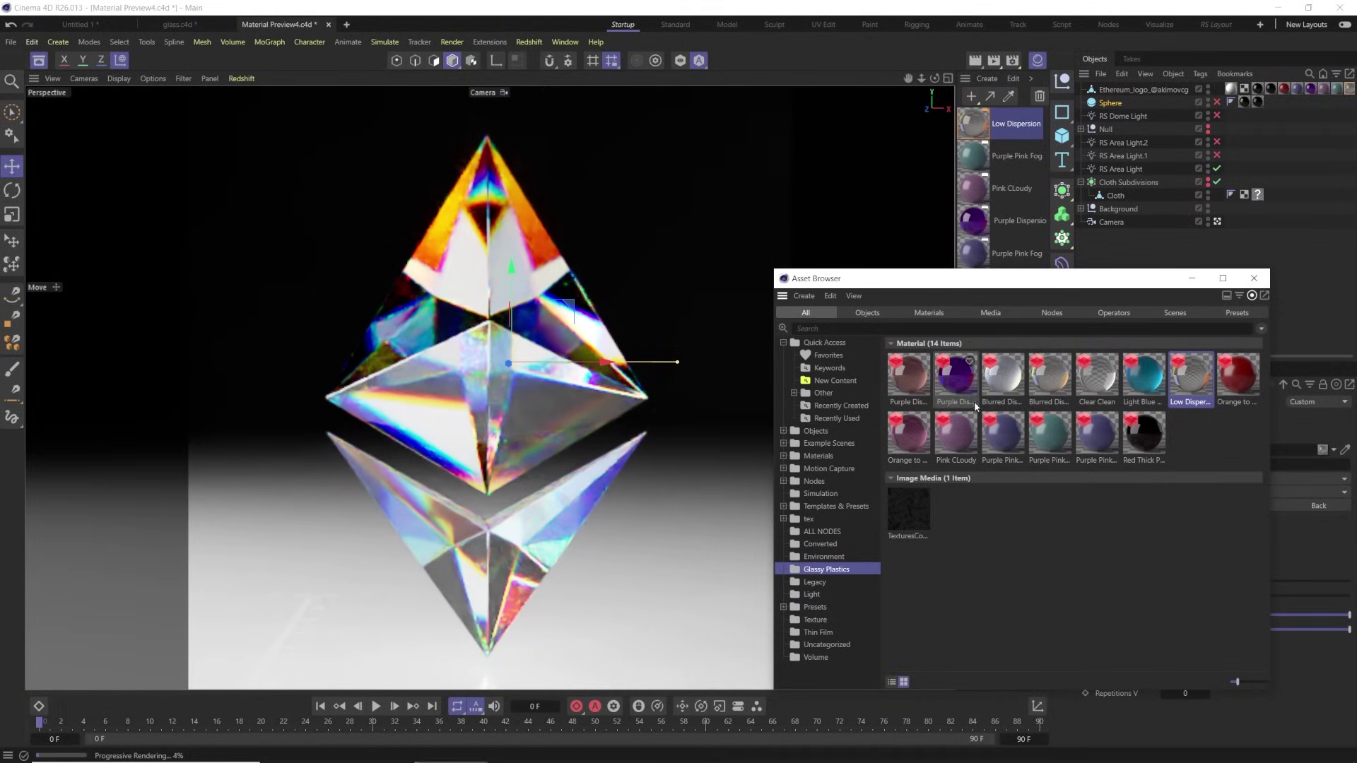
left_click_drag(1047, 382, 443, 359)
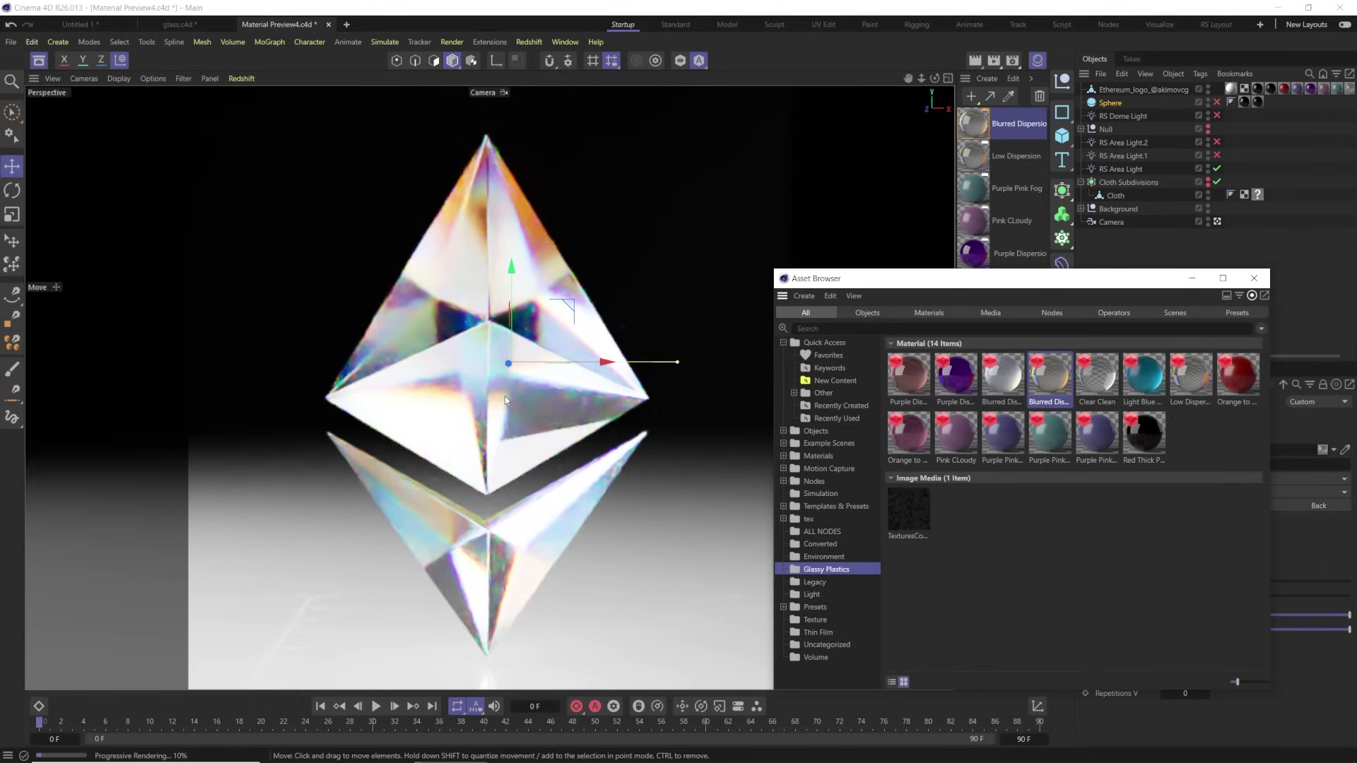
left_click_drag(1002, 374, 515, 375)
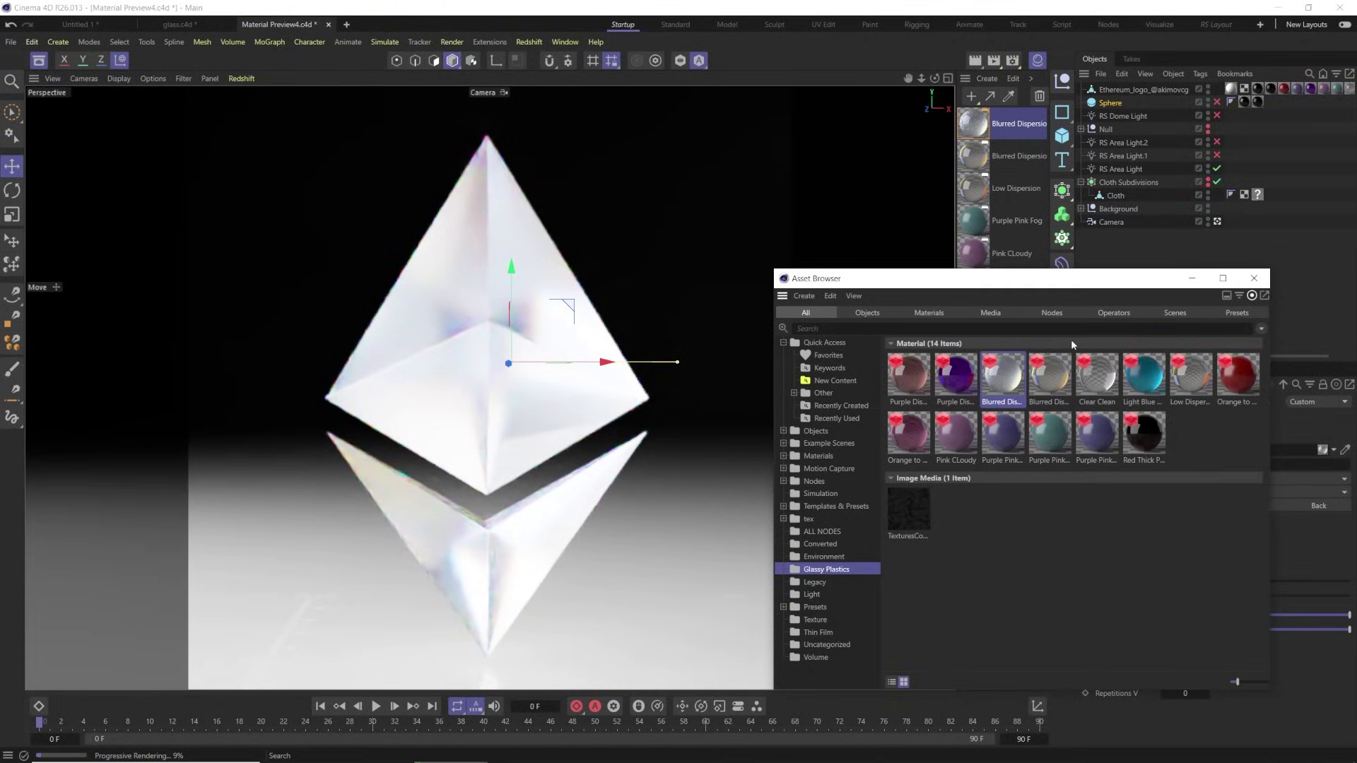
left_click_drag(1152, 422, 516, 365)
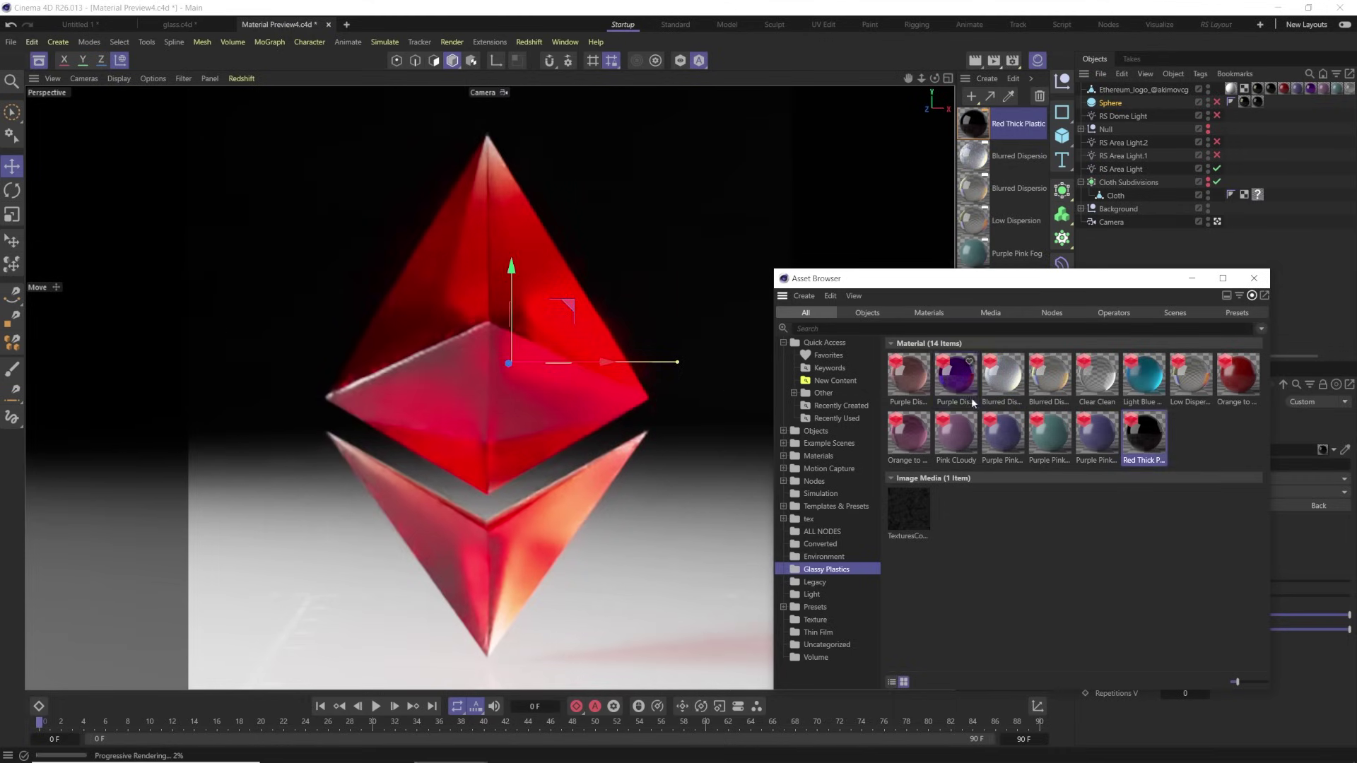
left_click_drag(911, 382, 536, 324)
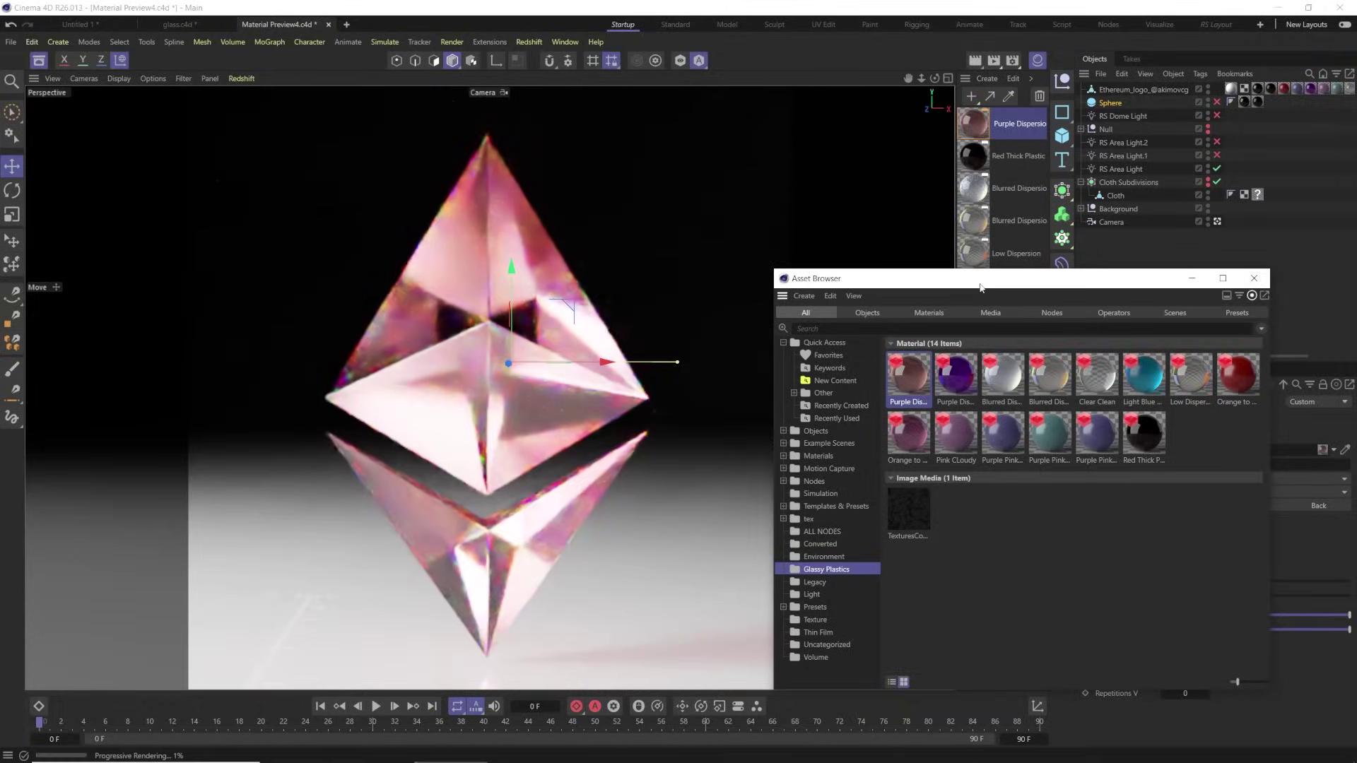
Apply the Light Blue Thin preset to the Ethereum logo and close the Asset Browser
double_click(1144, 374)
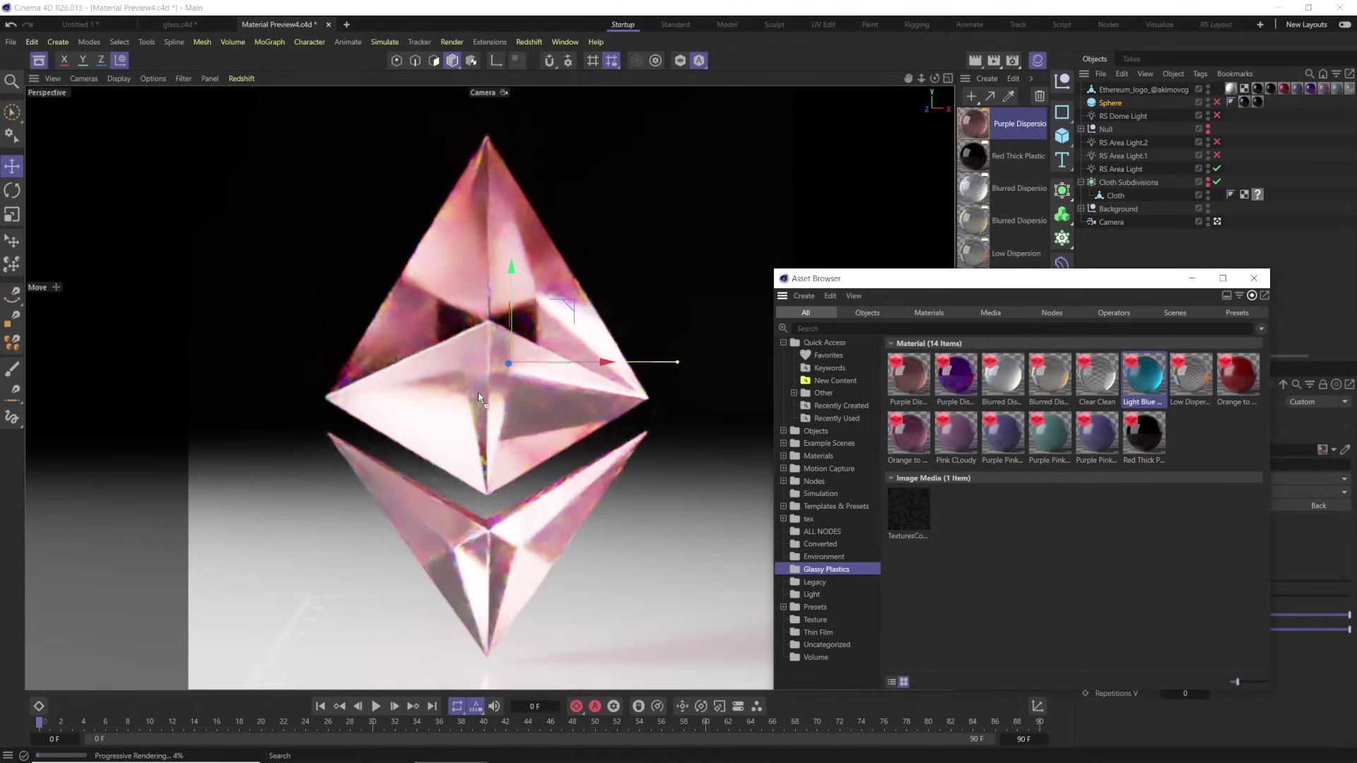
left_click_drag(1042, 283, 1027, 238)
left_click(1244, 231)
Create a new Redshift Standard material and open it in the Material Editor, keeping the logo in view
left_click(987, 79)
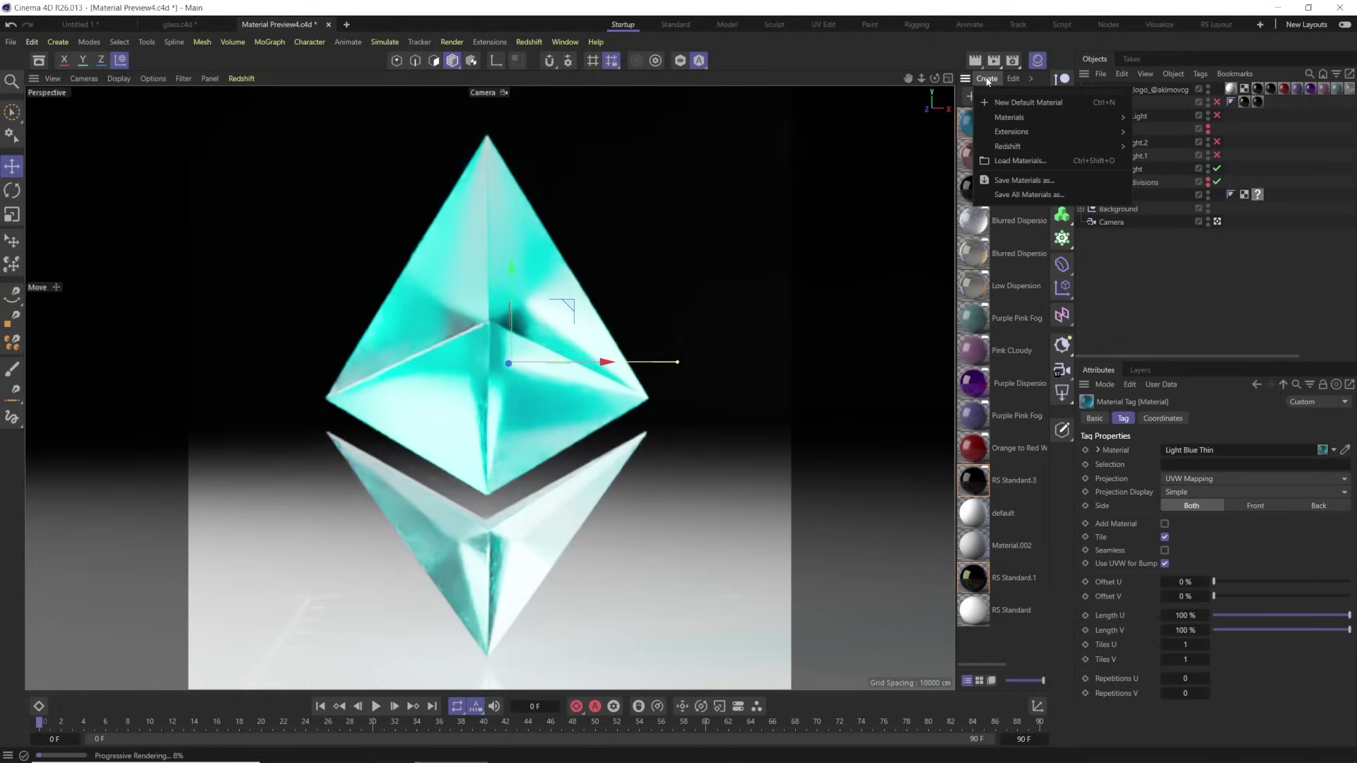
mouse_move(1006, 148)
mouse_move(1148, 148)
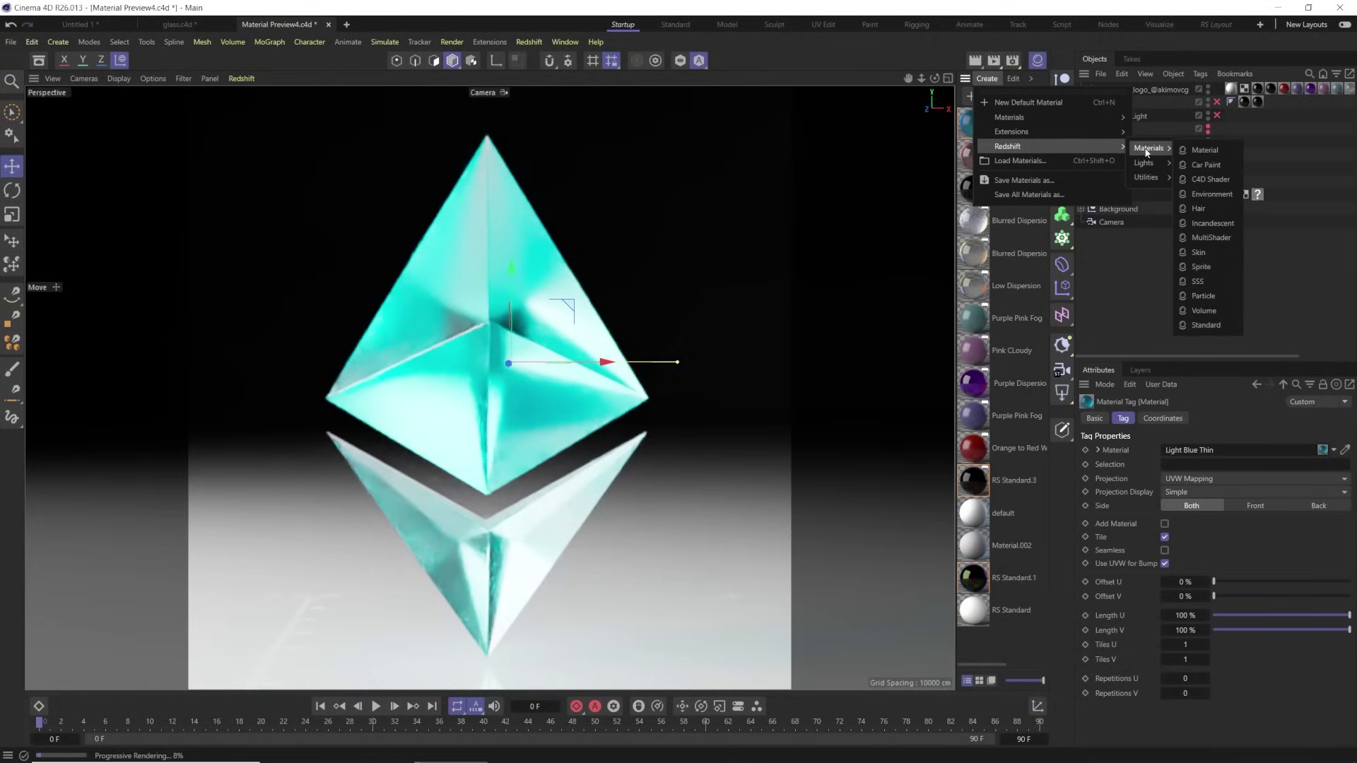
left_click(1202, 323)
double_click(997, 130)
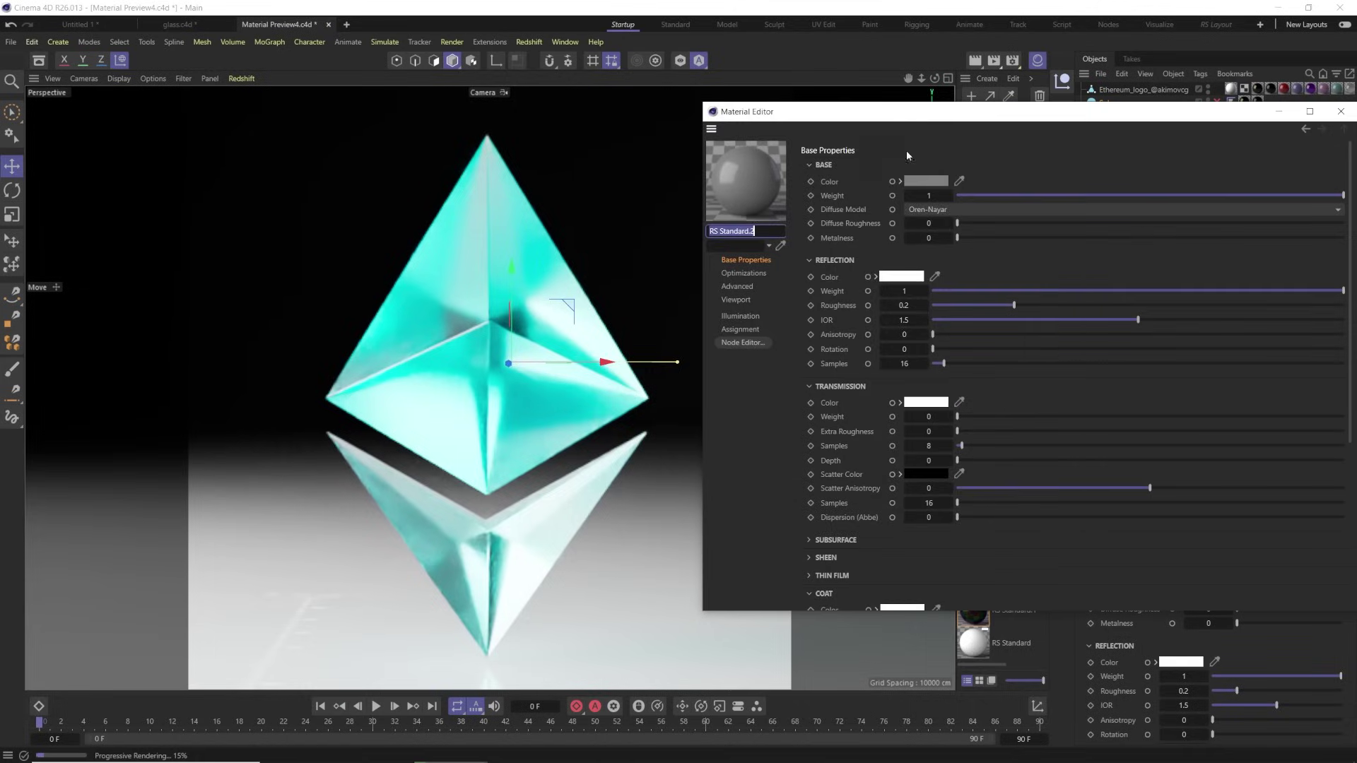
left_click_drag(907, 106, 630, 111)
scroll(558, 319, "down", 3)
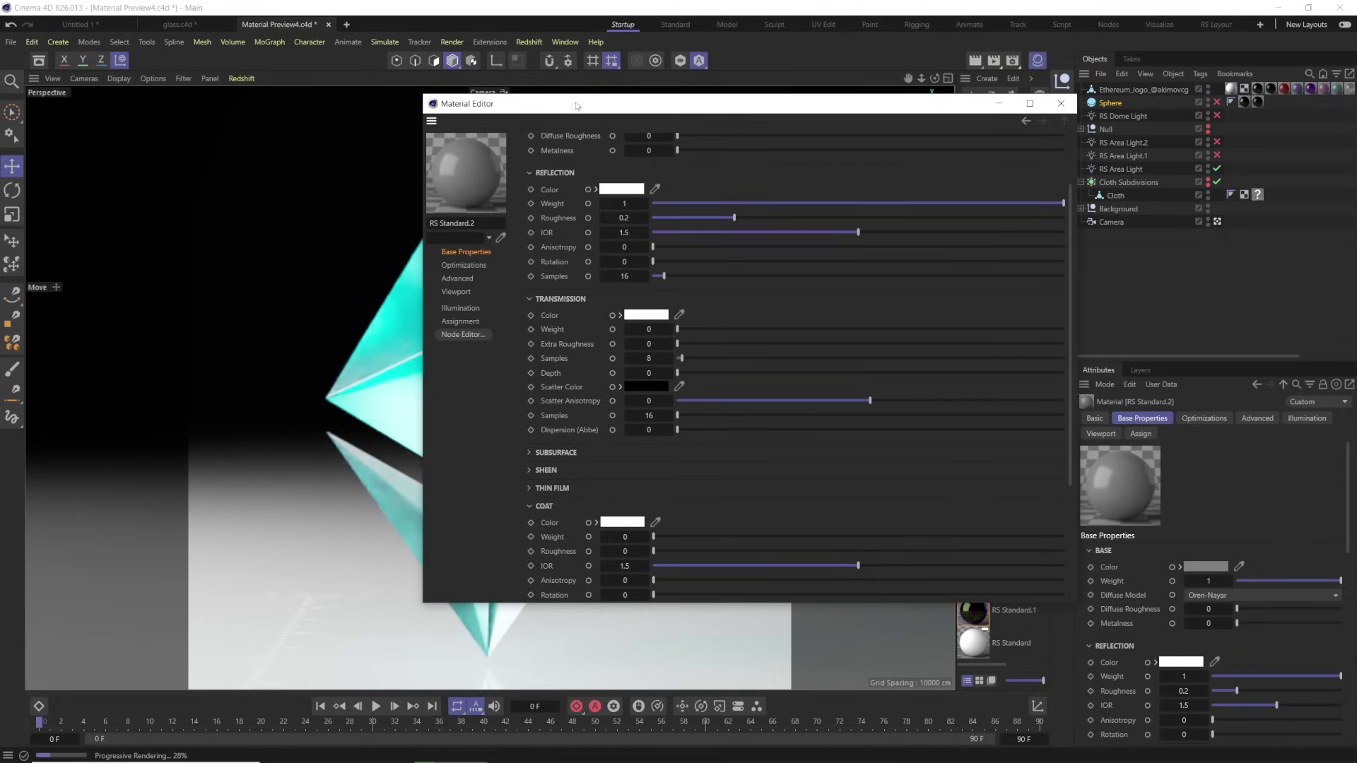
left_click_drag(577, 106, 798, 128)
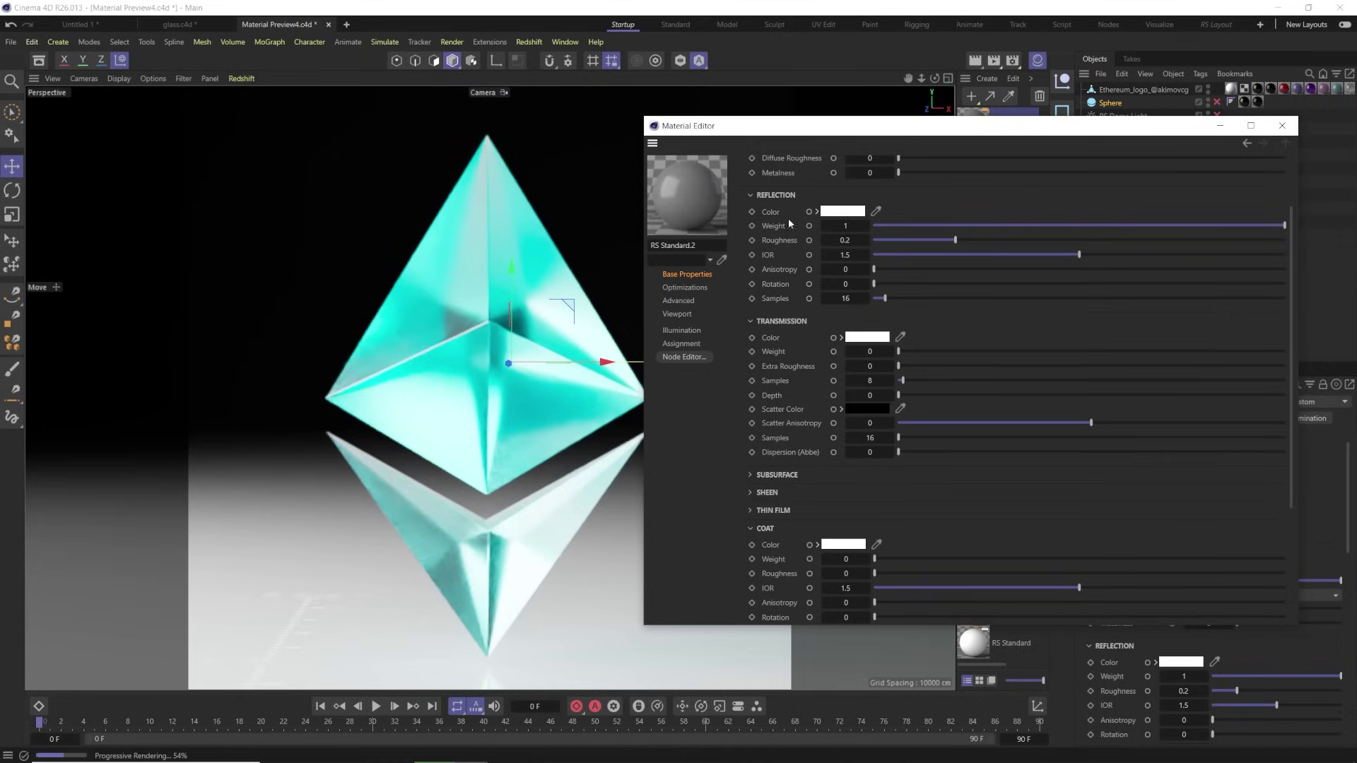
Set the new material's Transmission weight to 1 and apply the material to the Ethereum logo
left_click_drag(1017, 352, 1285, 351)
left_click_drag(817, 136, 860, 148)
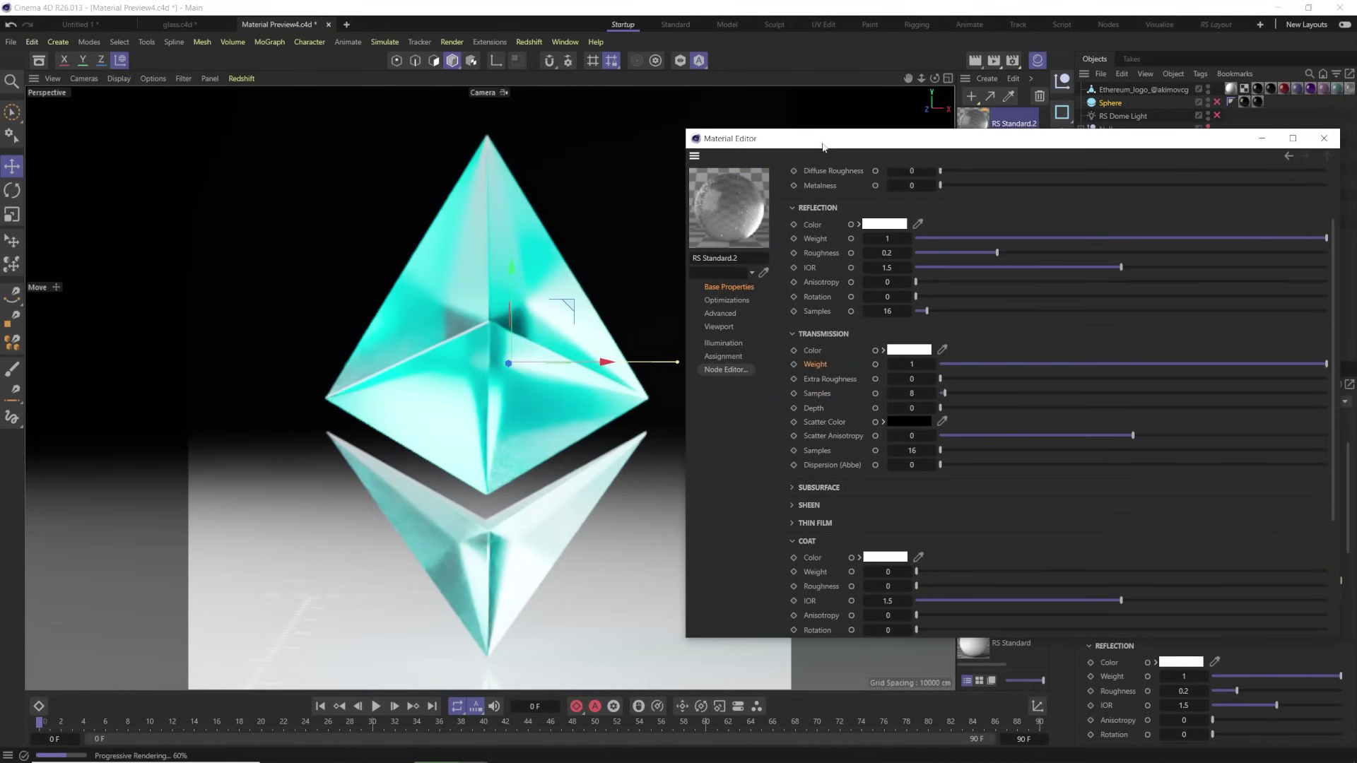
left_click_drag(820, 144, 844, 197)
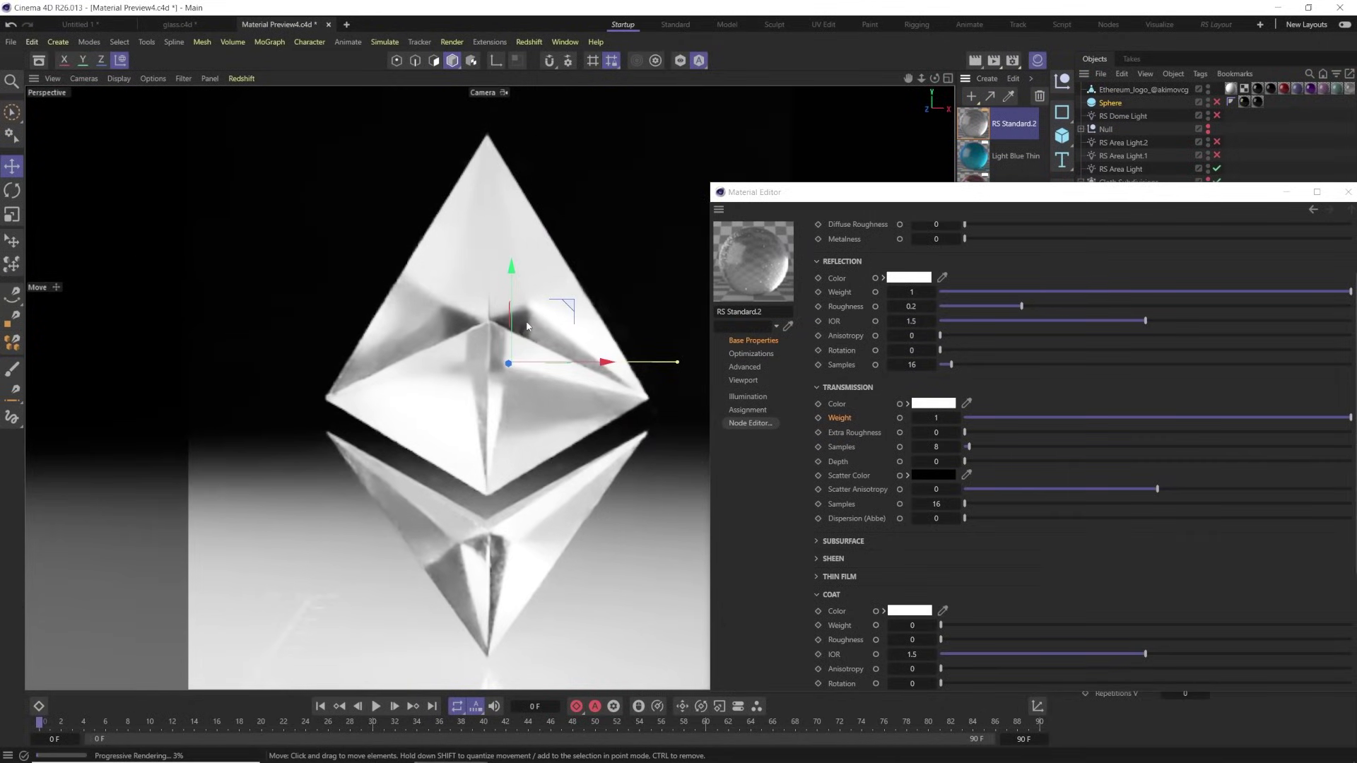
Try a Transmission weight of 0.132 on the material, then restore it to 1
left_click_drag(1108, 417, 1014, 418)
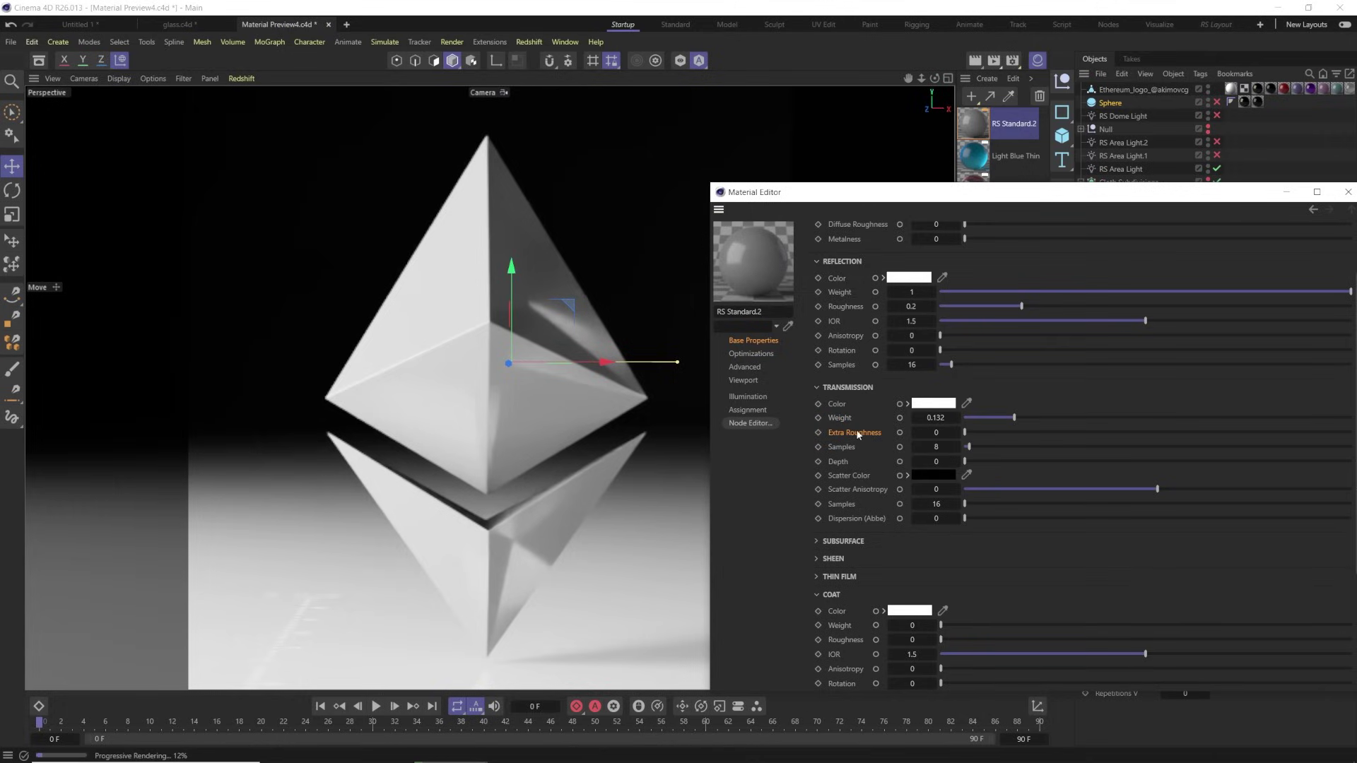
left_click_drag(1014, 418, 1352, 418)
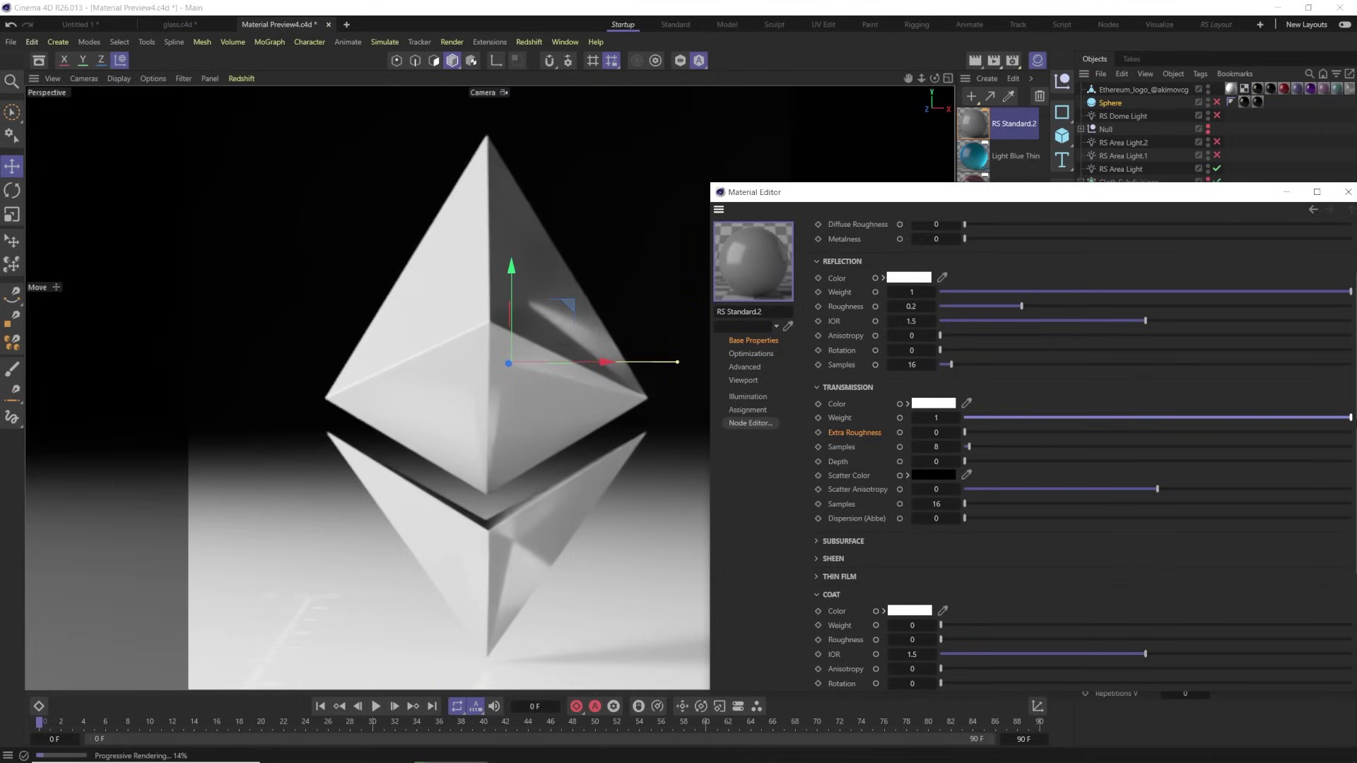
Set the material's Reflection roughness to 0 for clear glass
left_click_drag(848, 191, 817, 140)
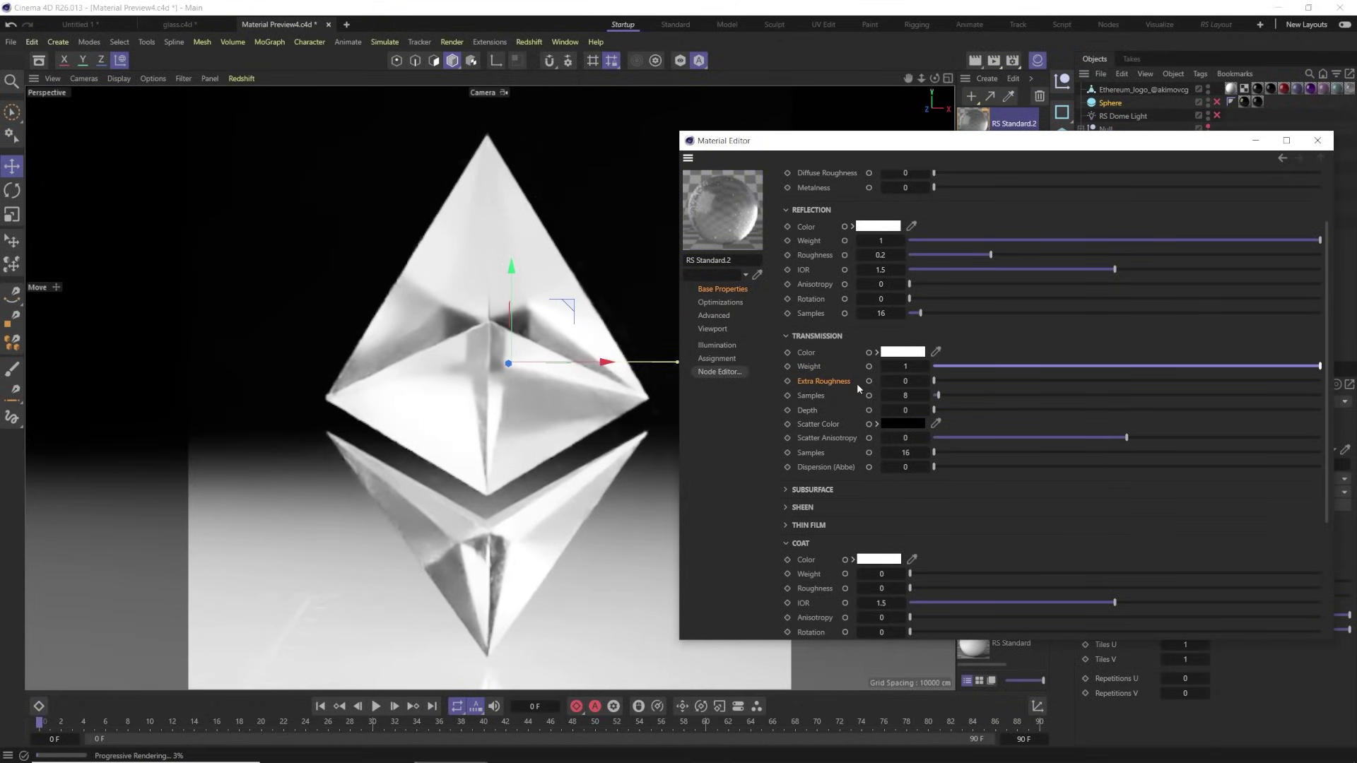
double_click(880, 270)
left_click_drag(990, 254, 909, 254)
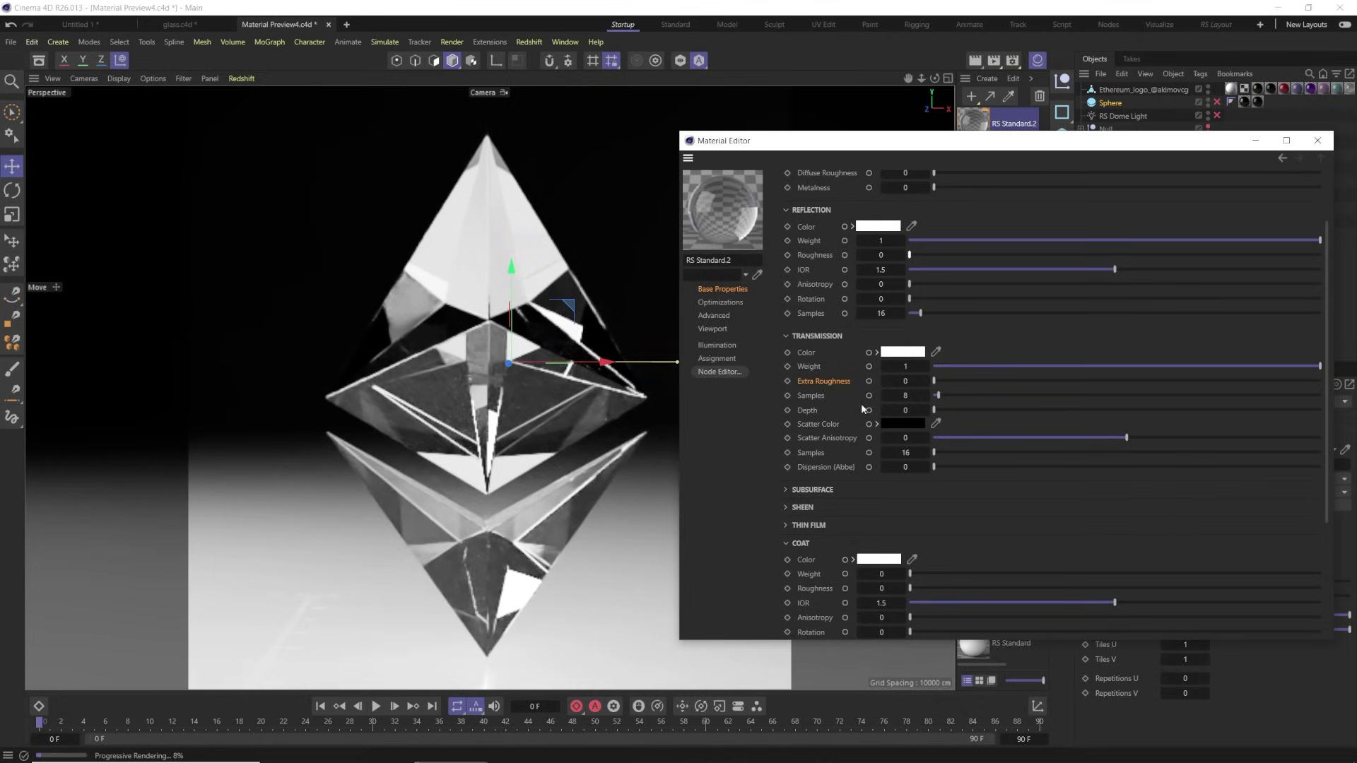
Try Reflection IOR values of 1.1 and 2 on the material, then set it back to 1.5
double_click(878, 271)
type("1.1")
key("Return")
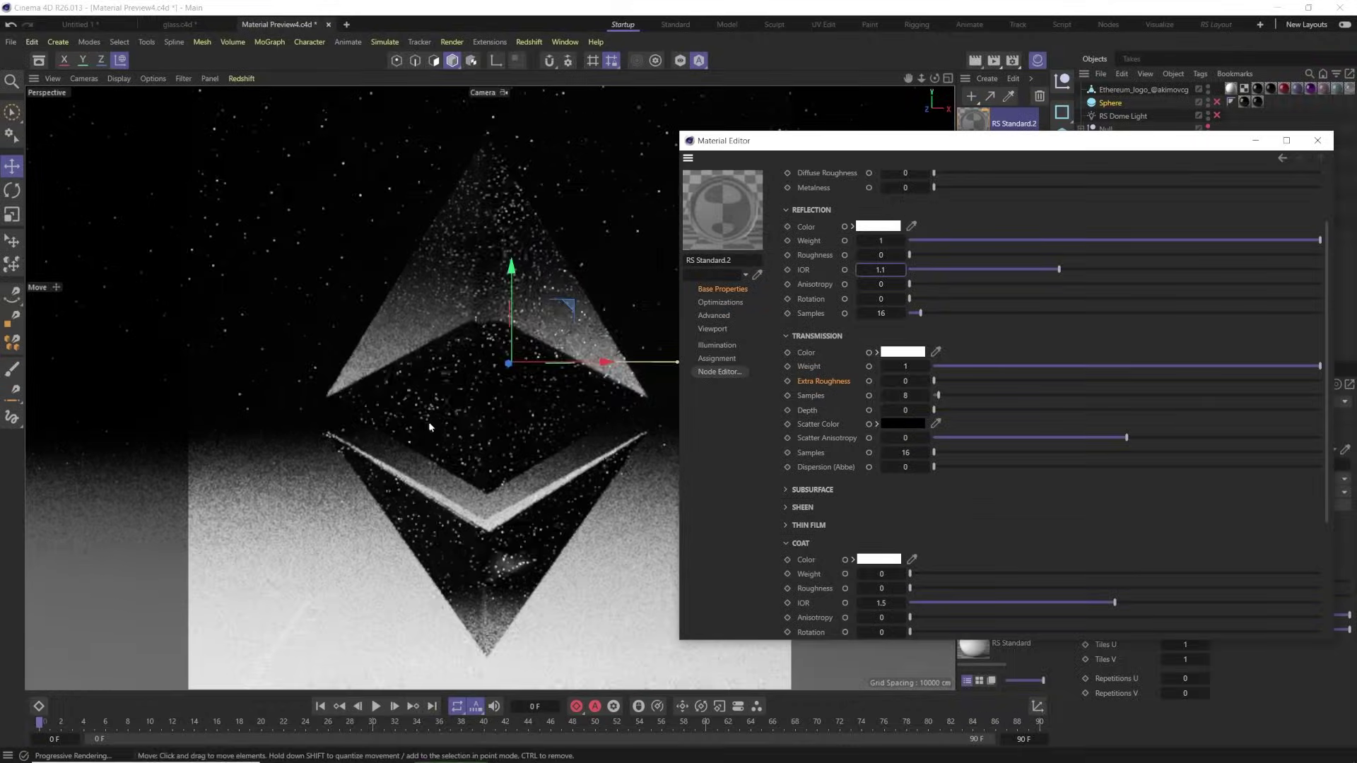
double_click(881, 270)
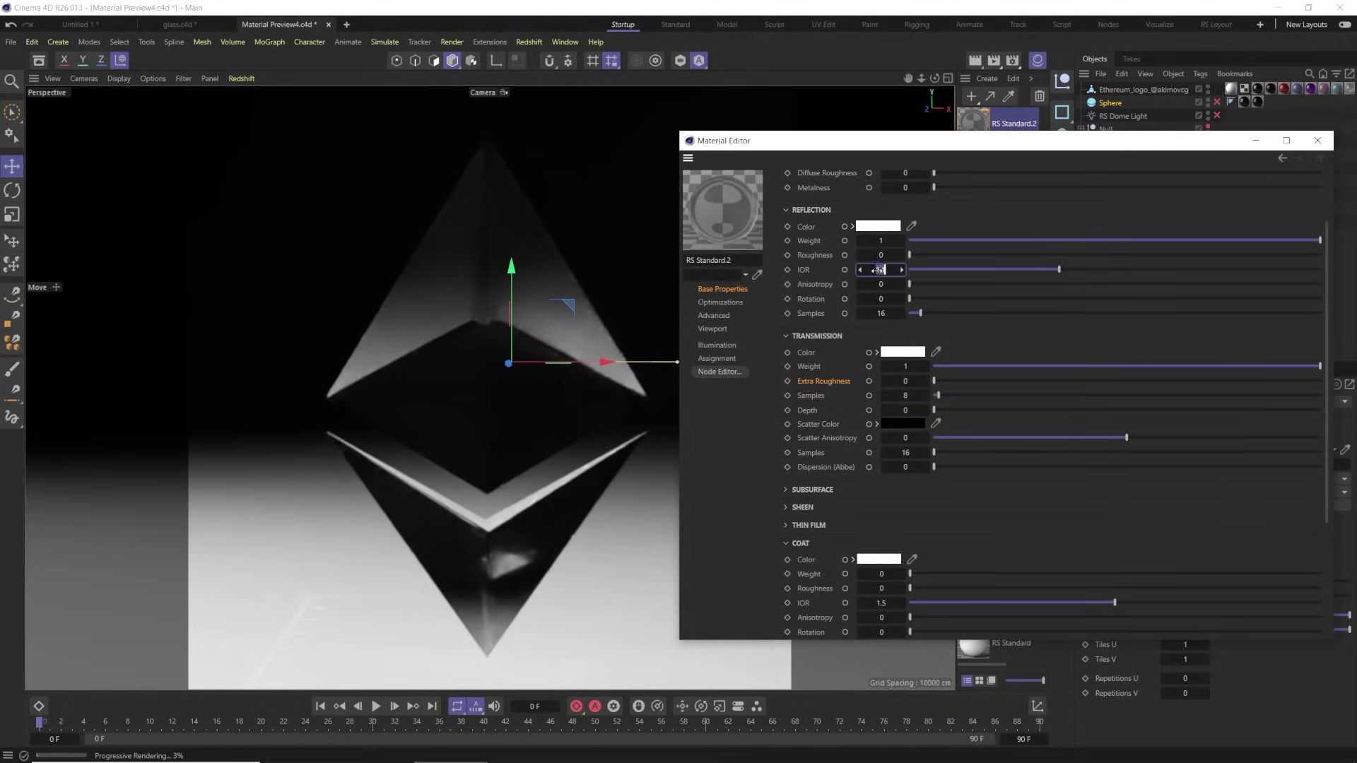
type("2")
key("Return")
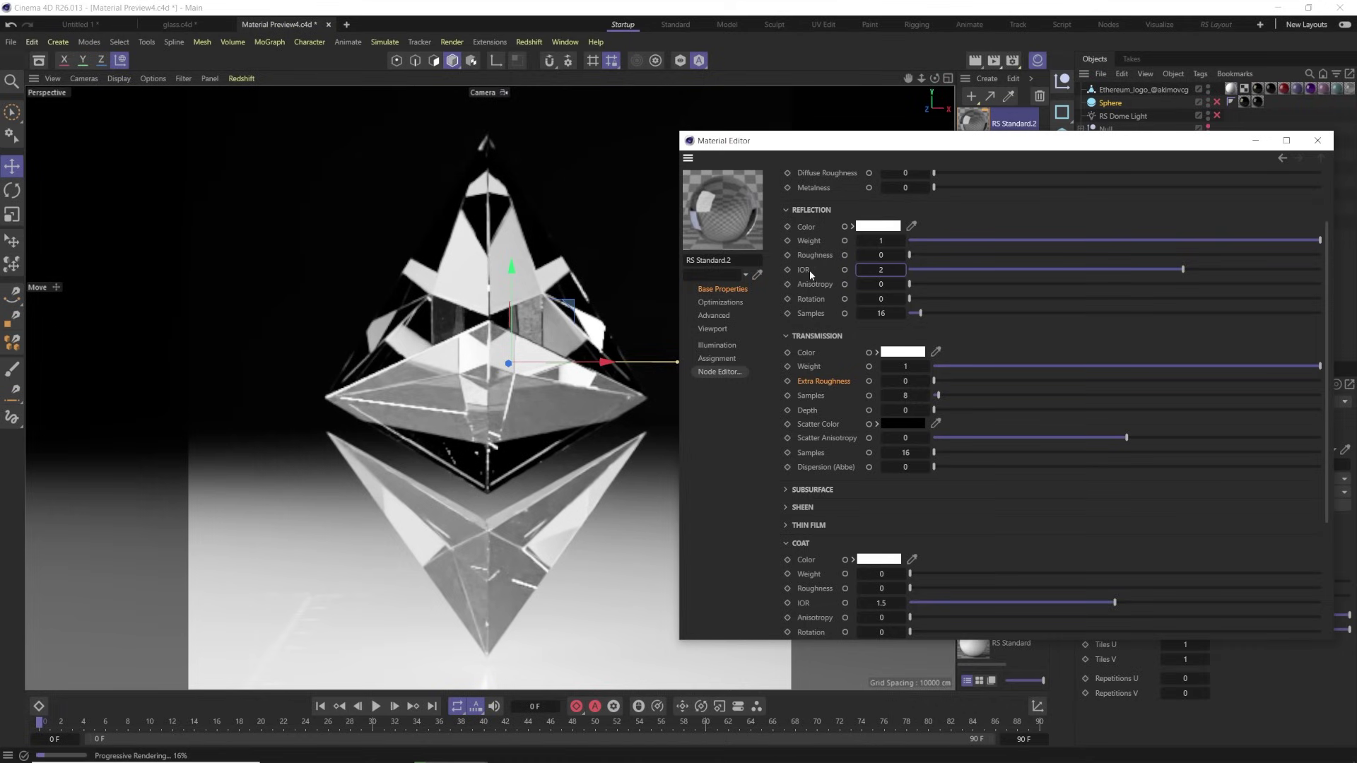
left_click(878, 271)
type(".5")
key("Return")
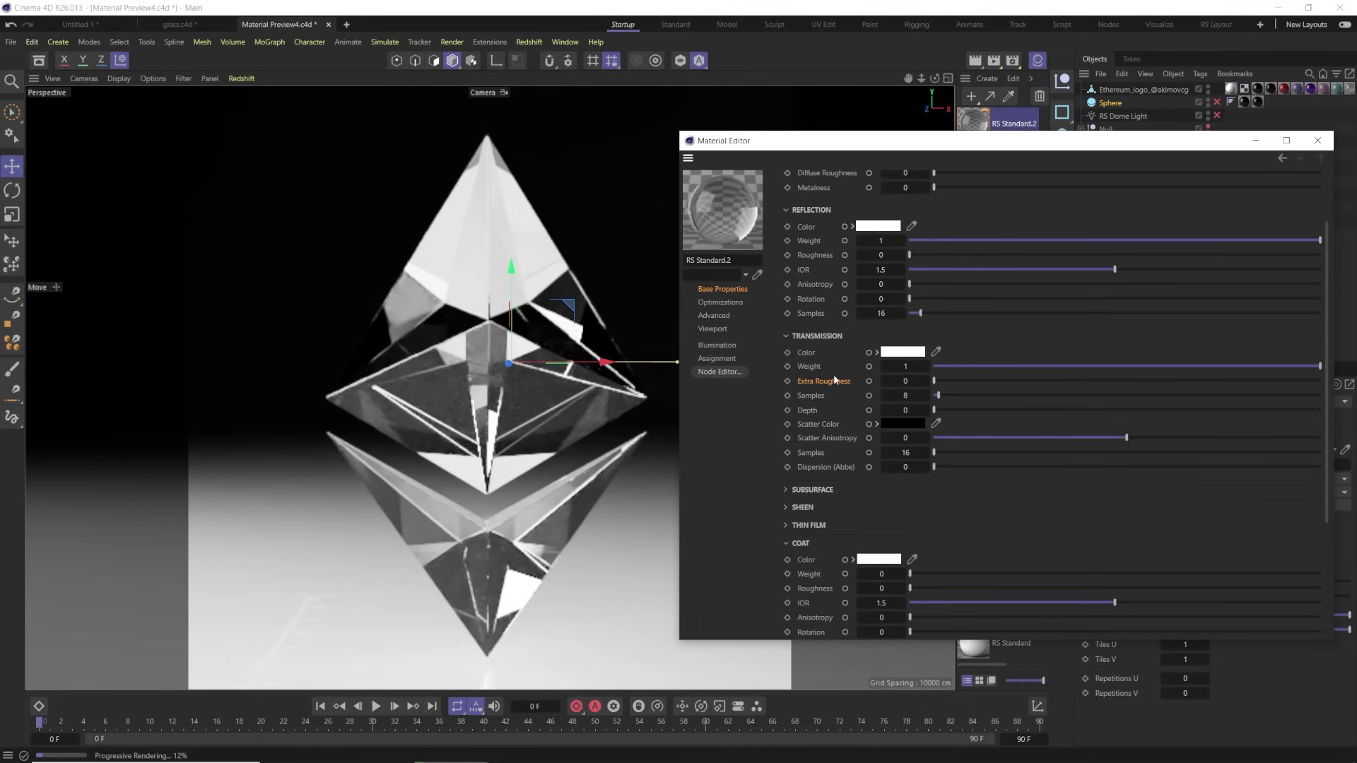
Try a Transmission Extra Roughness of 0.166 and a Reflection roughness of 0.76, returning the Reflection roughness to 0
left_click_drag(935, 385, 997, 381)
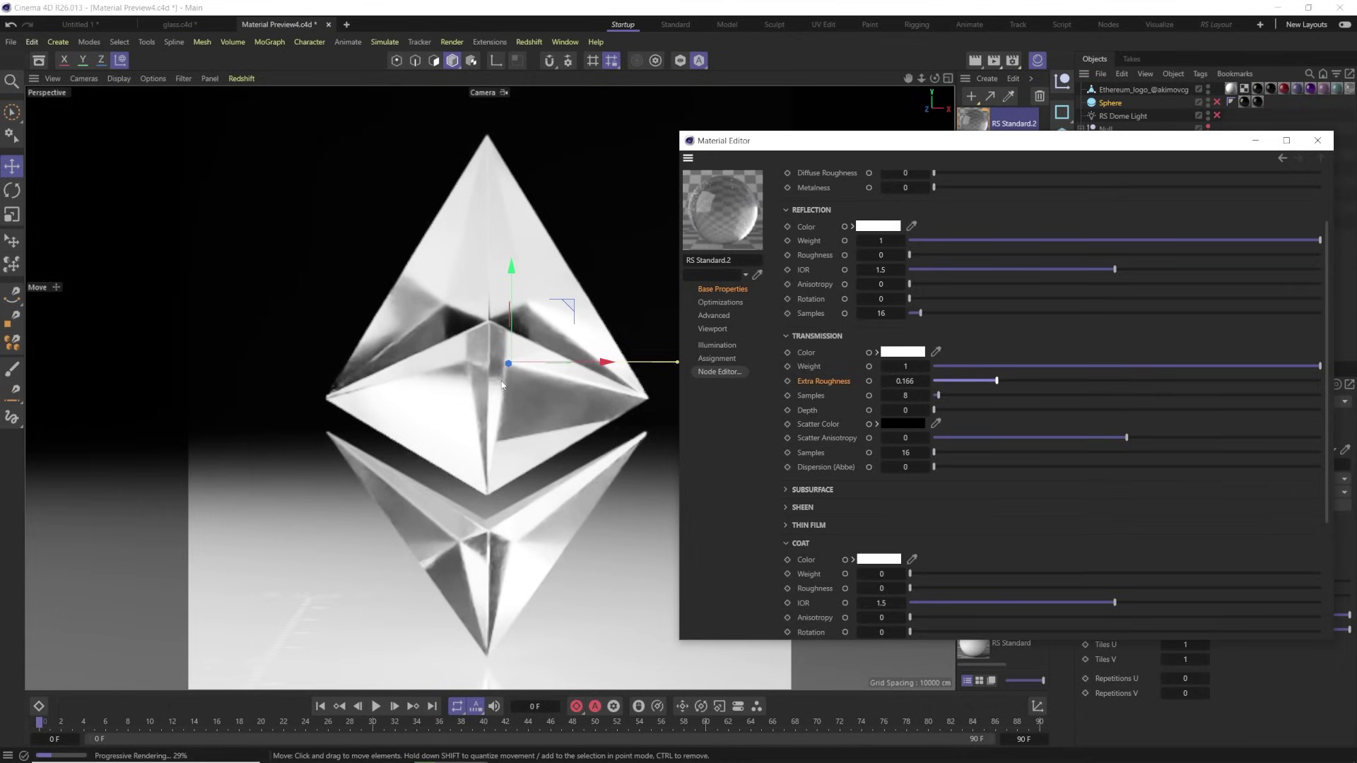
left_click_drag(910, 255, 1222, 254)
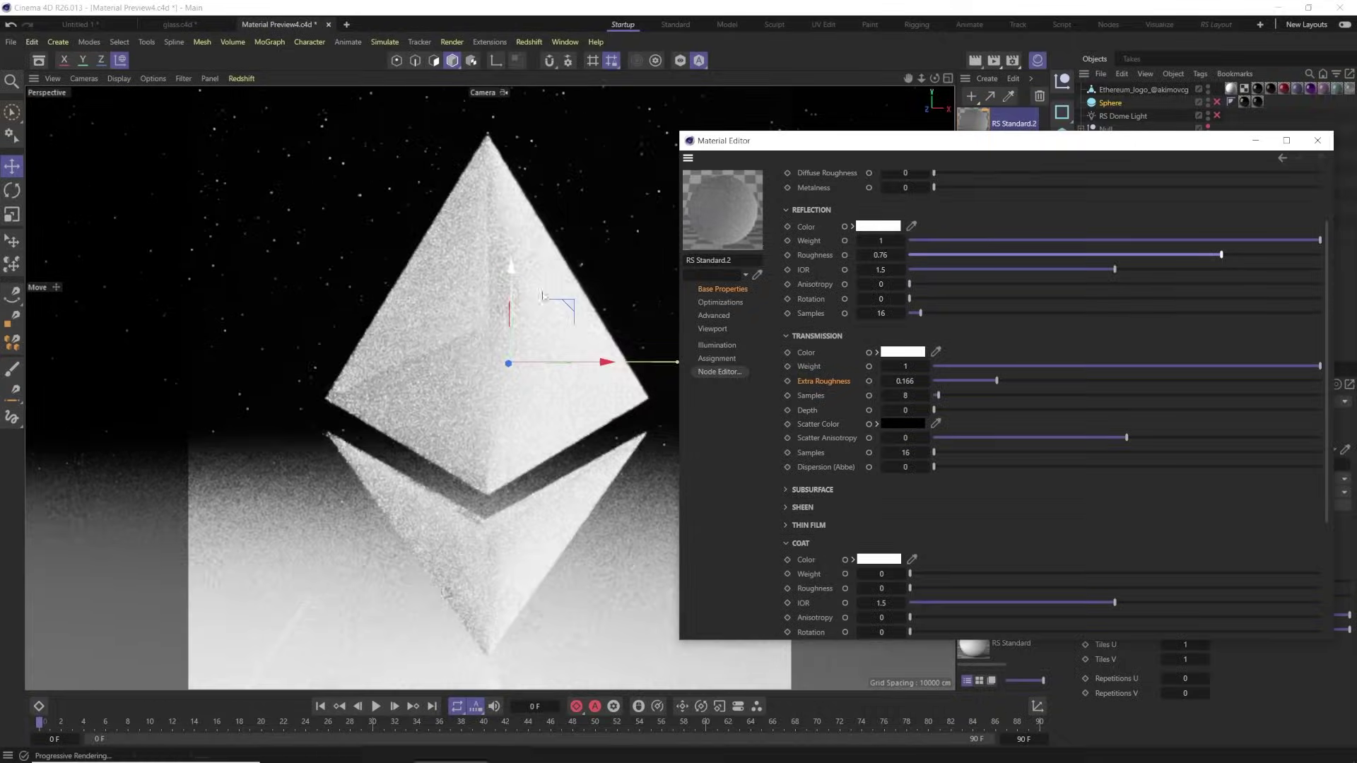
left_click_drag(1033, 256, 905, 256)
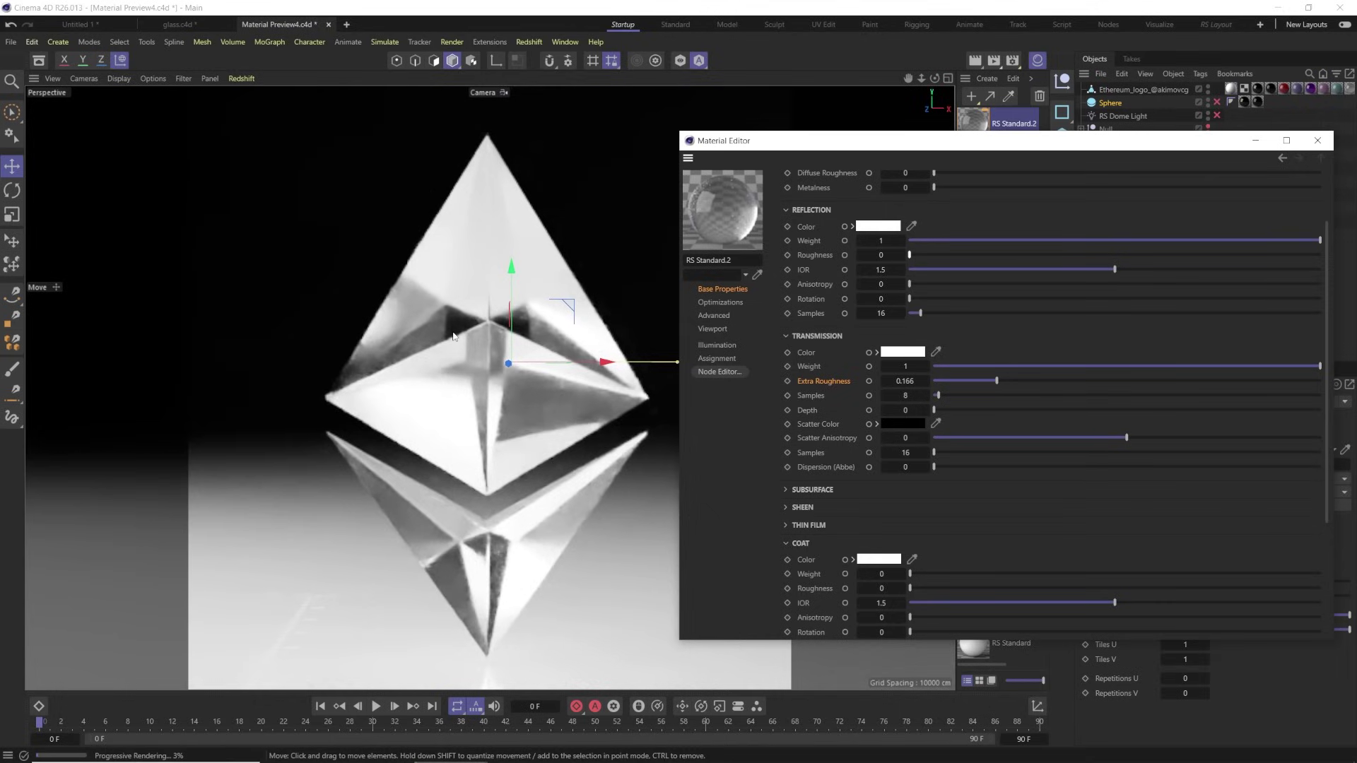
Compare Transmission Extra Roughness amounts in the Redshift RenderView and settle on 0.23
left_click_drag(1004, 381, 1164, 390)
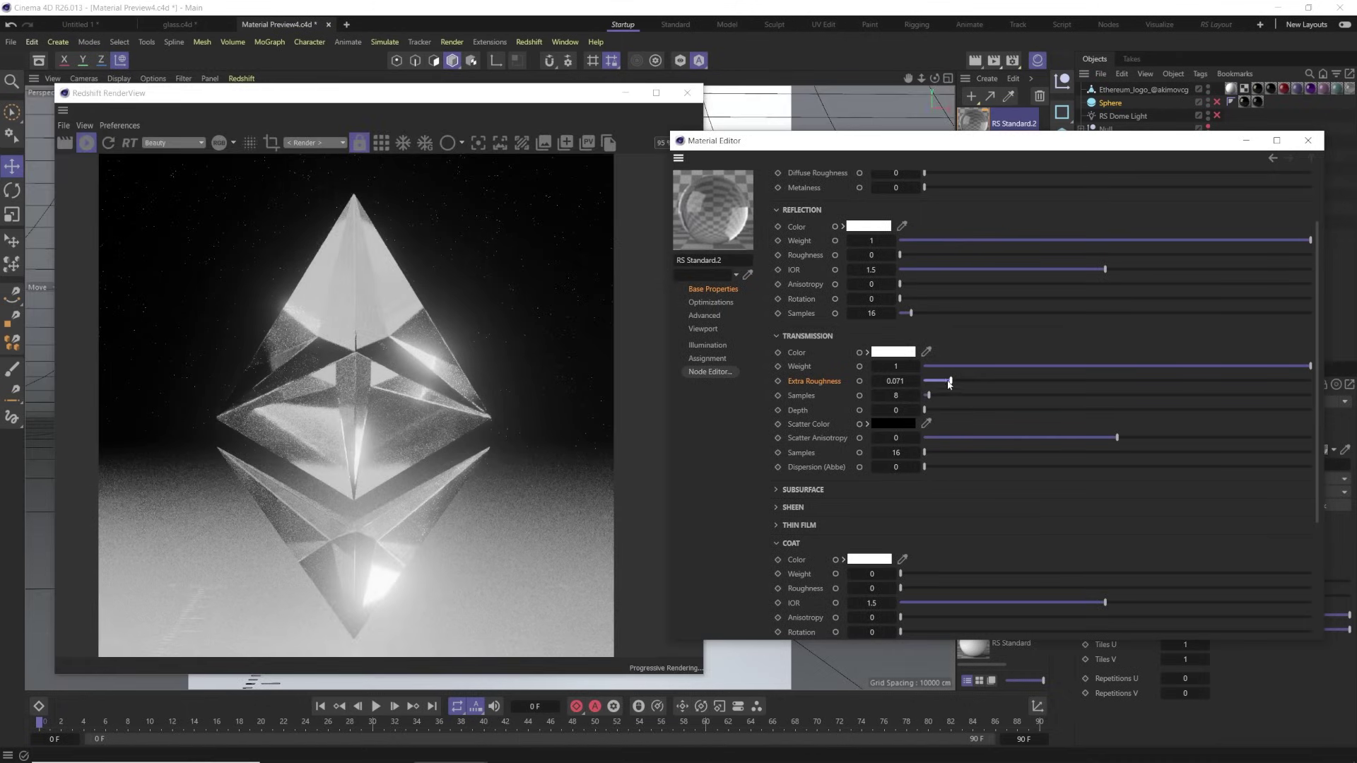
left_click_drag(950, 384, 924, 384)
scroll(487, 383, "up", 5)
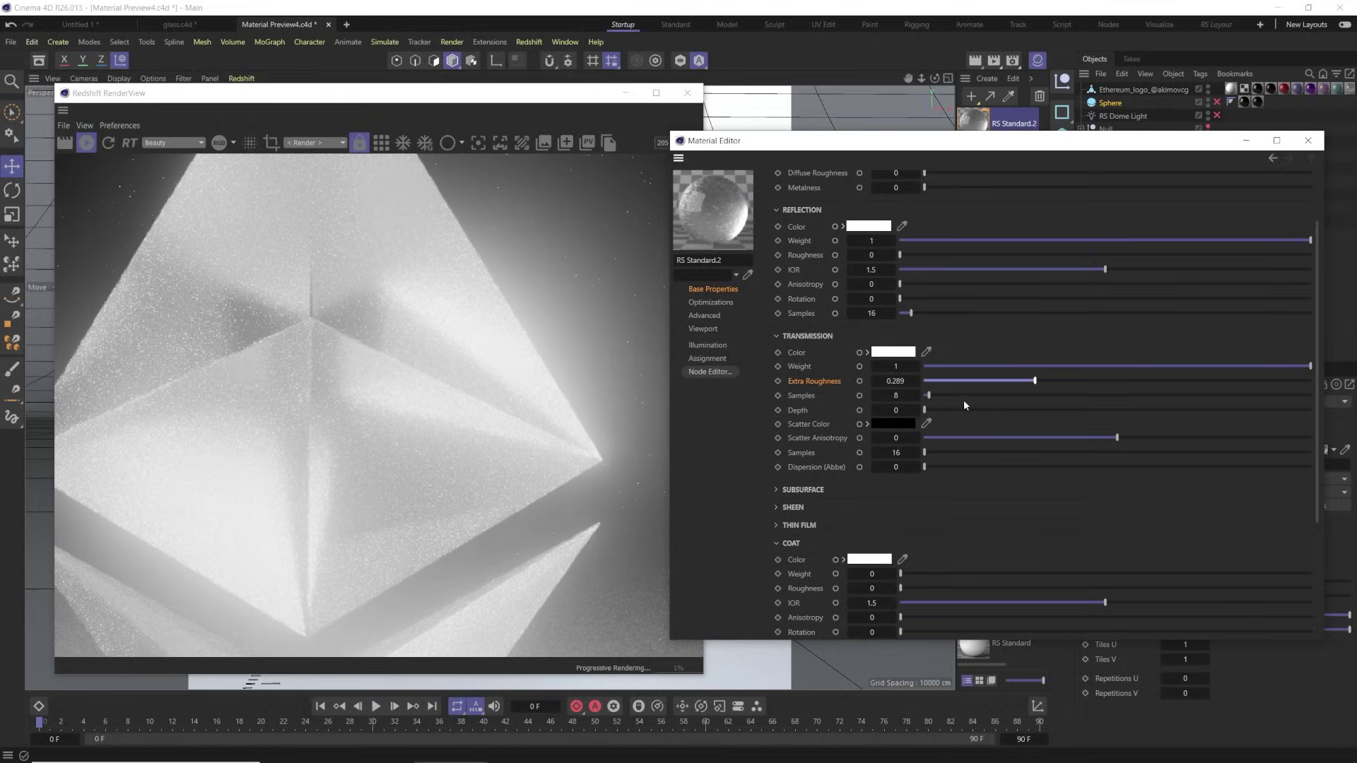
left_click_drag(1018, 387, 1009, 386)
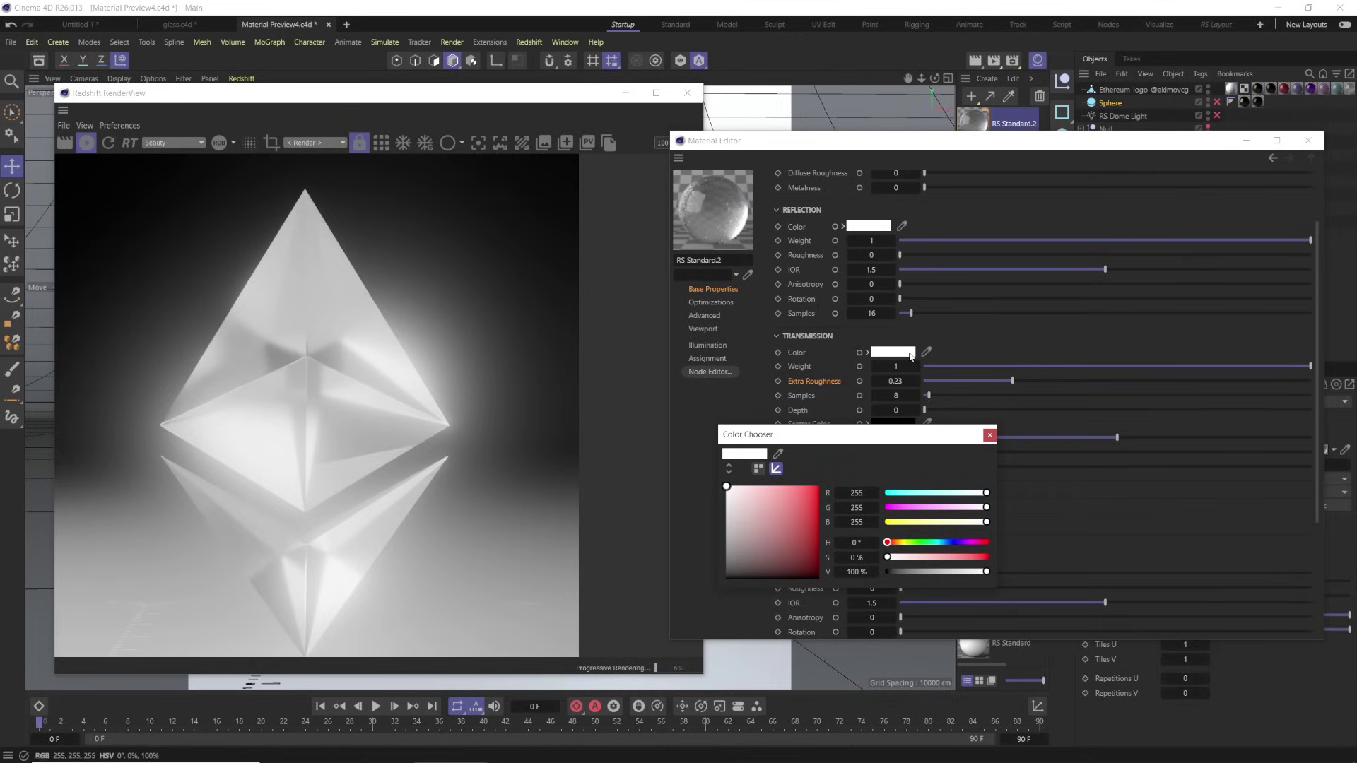
Set the material's Transmission color to a fully saturated red
left_click(818, 487)
left_click(989, 435)
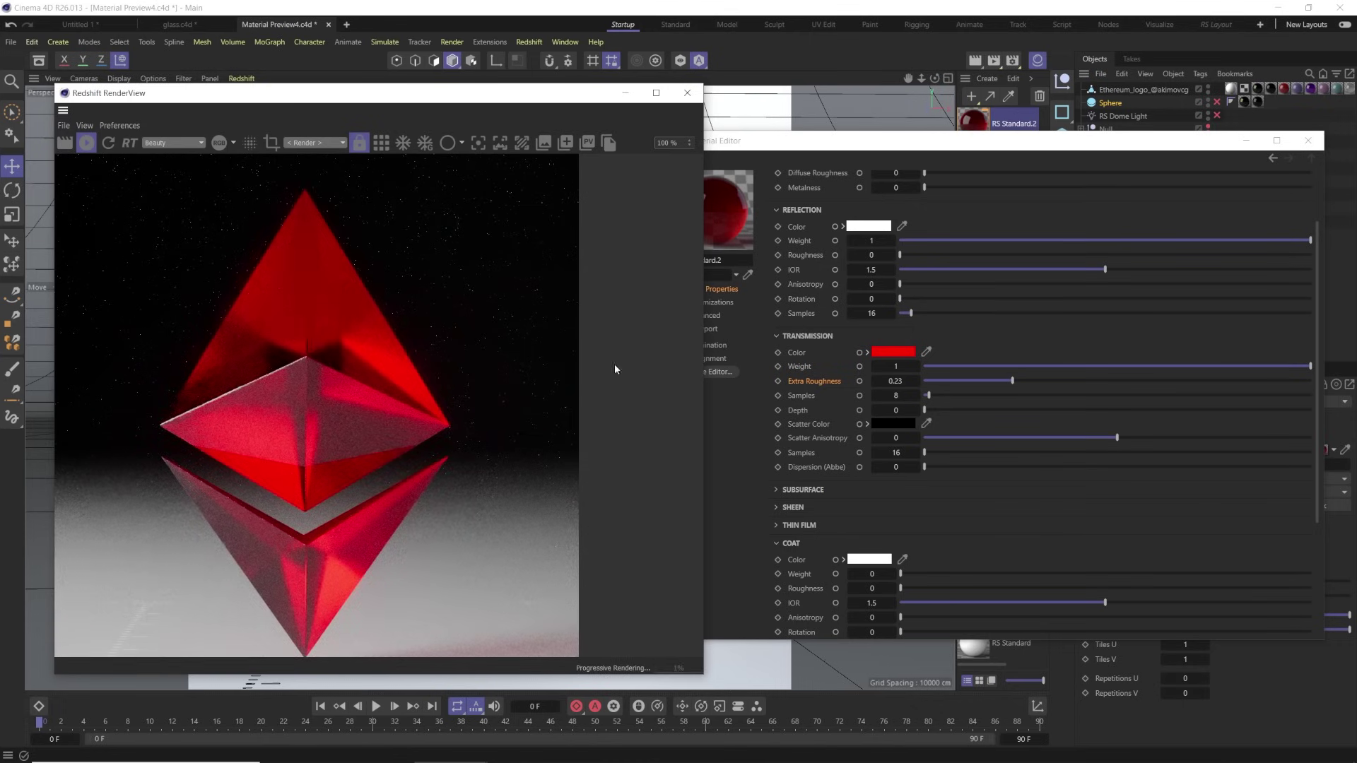
Enable Thin Walled in the material's Geometry settings
left_click(799, 400)
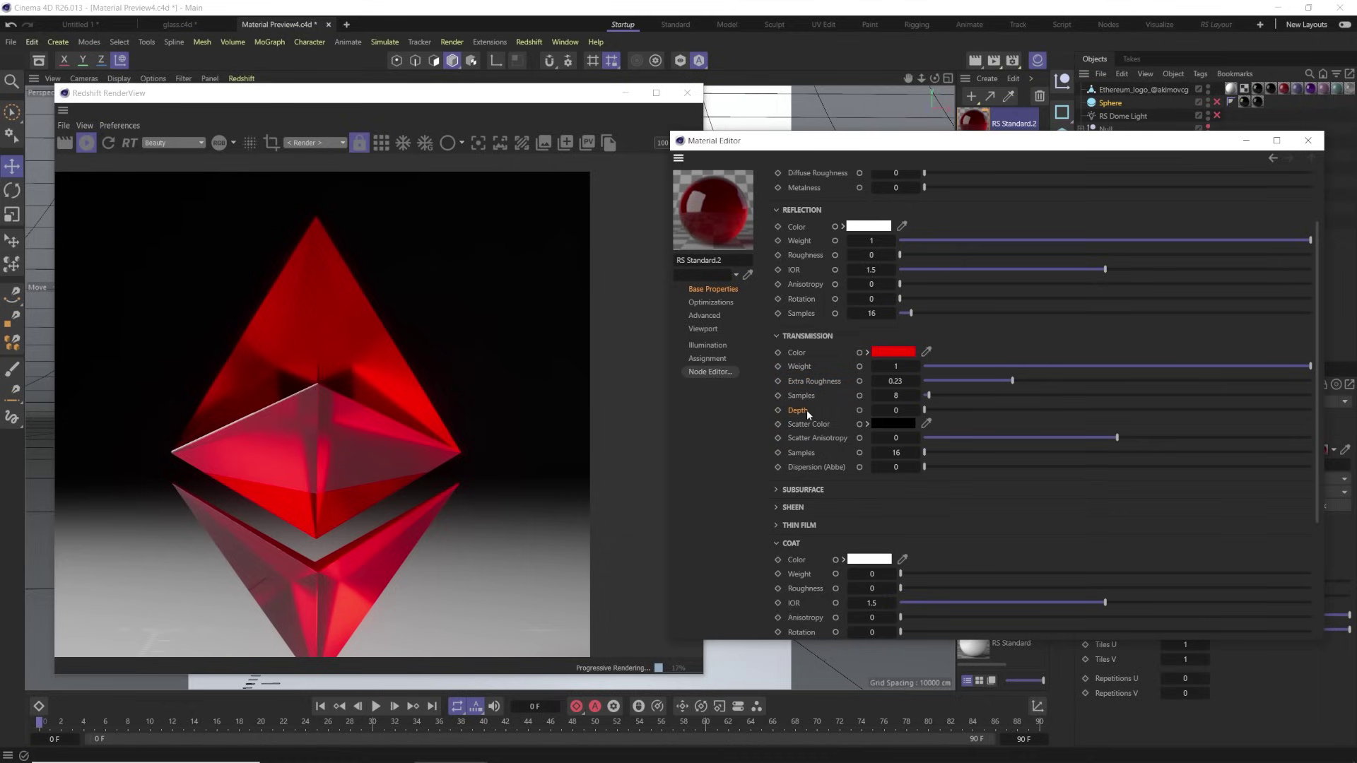
scroll(807, 410, "down", 3)
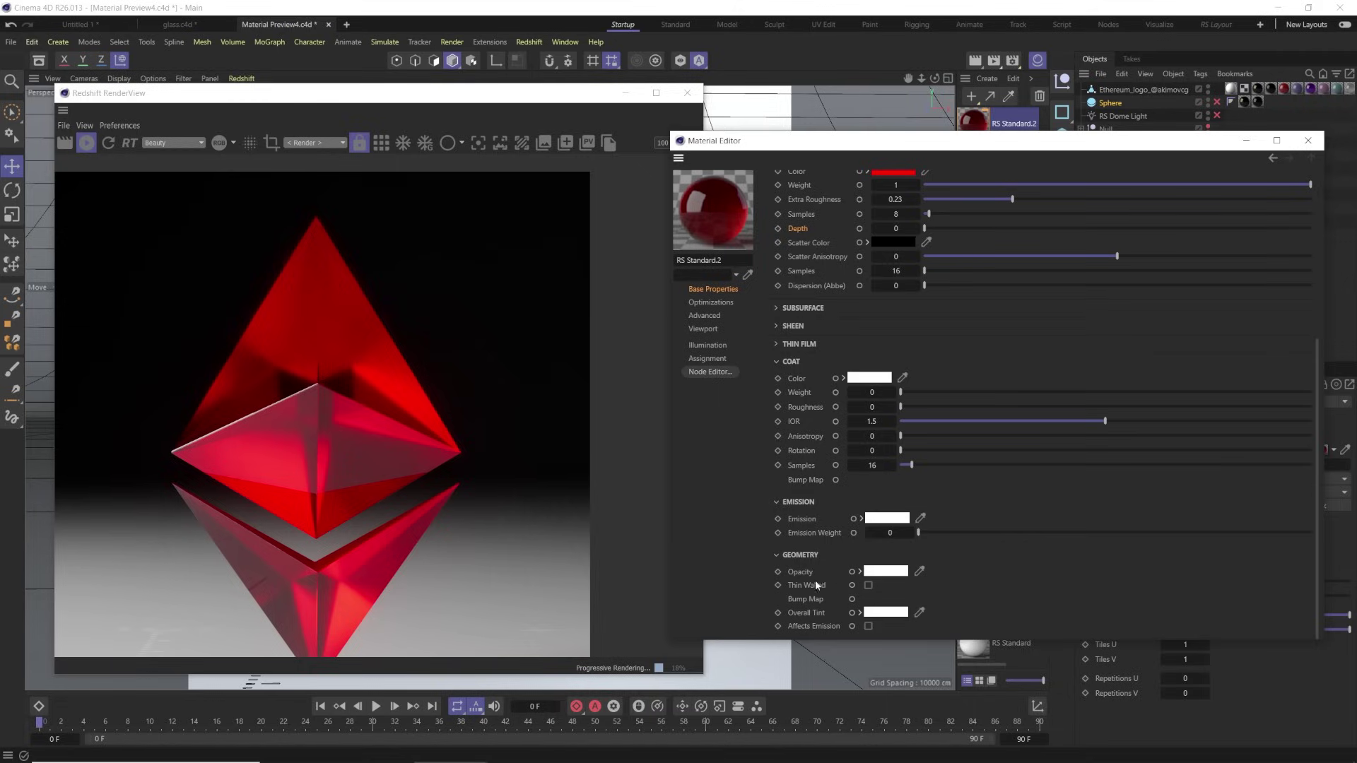
scroll(804, 591, "up", 3)
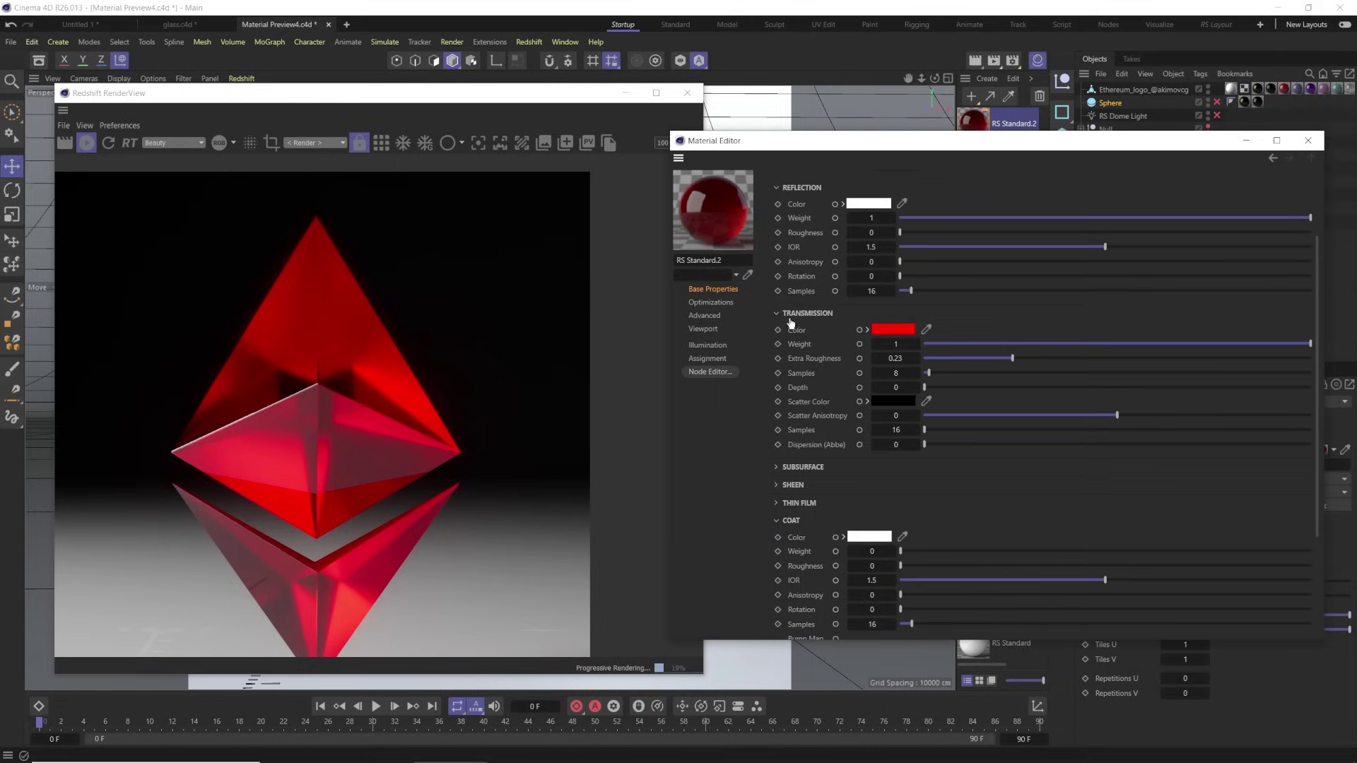
scroll(830, 368, "down", 3)
left_click(868, 585)
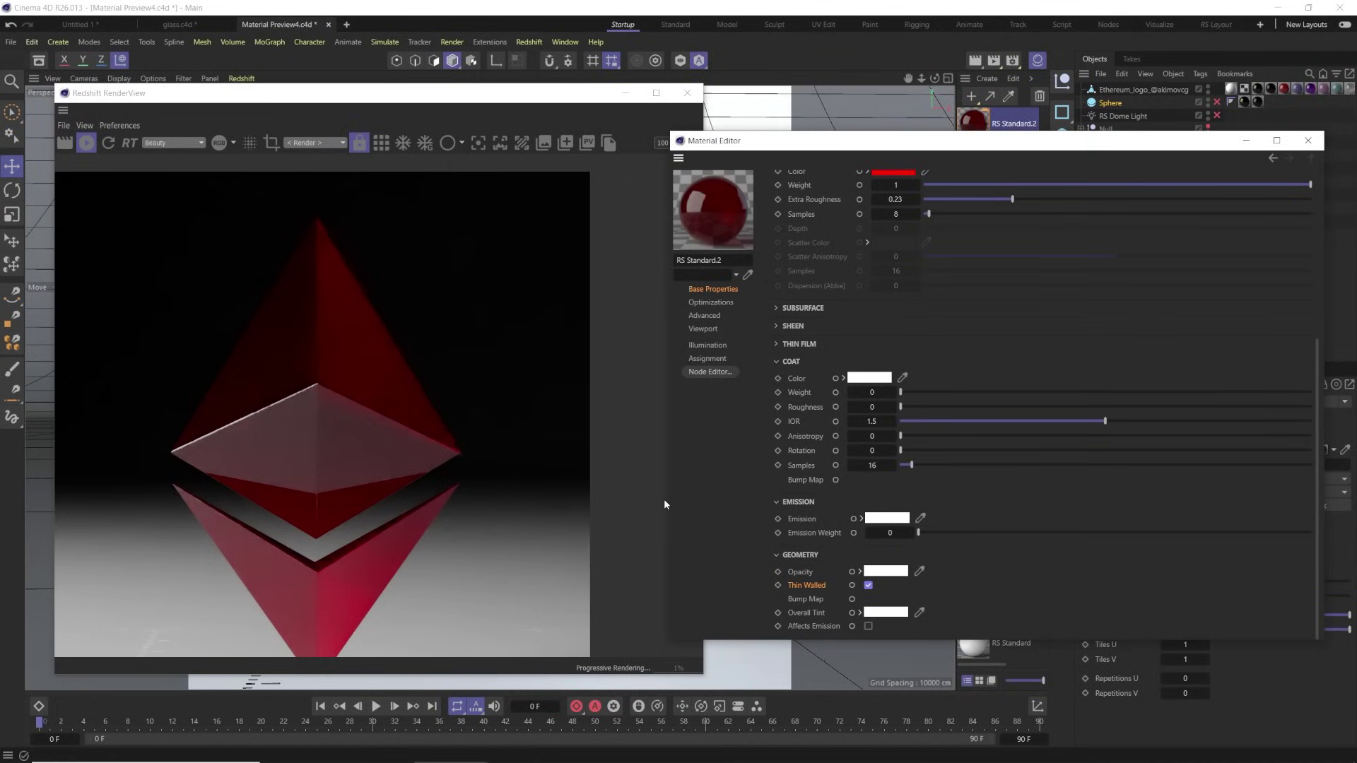
Try Transmission Extra Roughness values of 0 and 0.579 on the thin-walled material
scroll(900, 285, "up", 3)
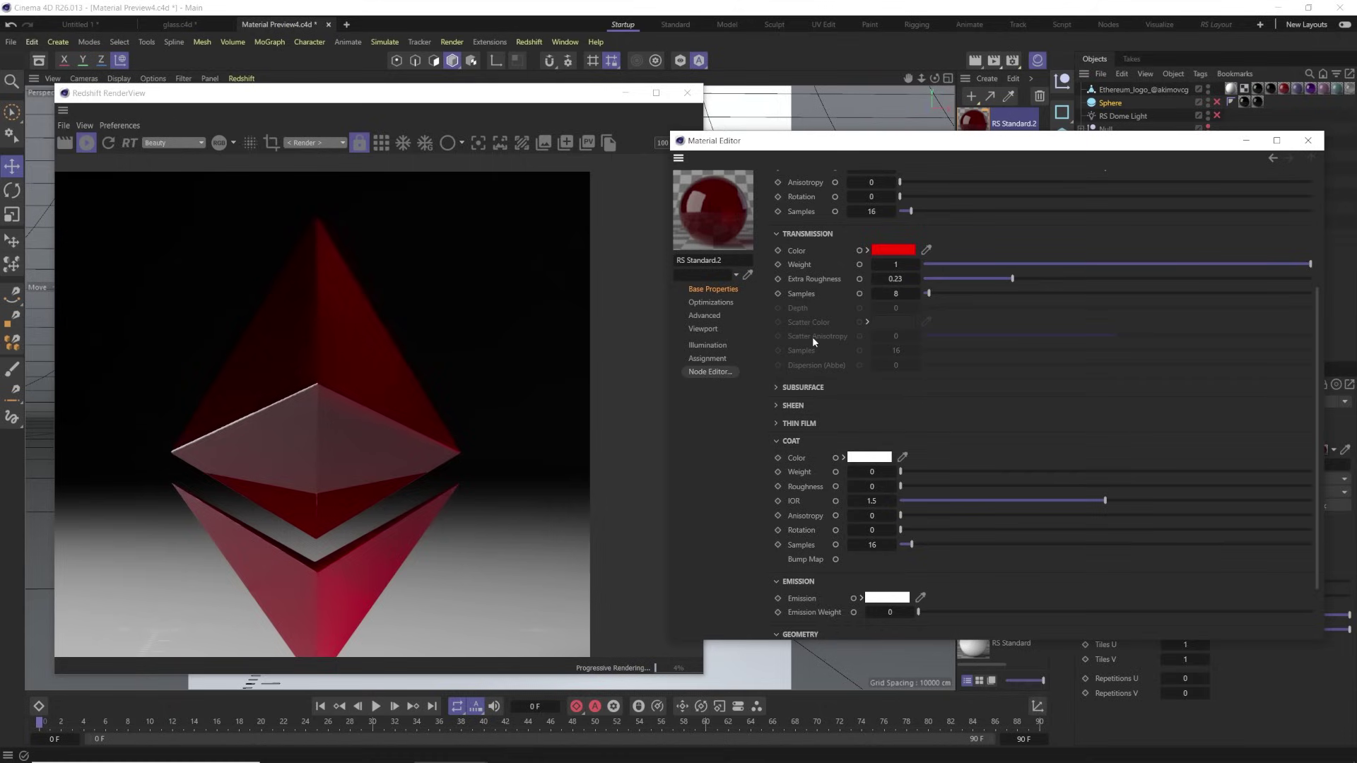
left_click_drag(1012, 278, 919, 280)
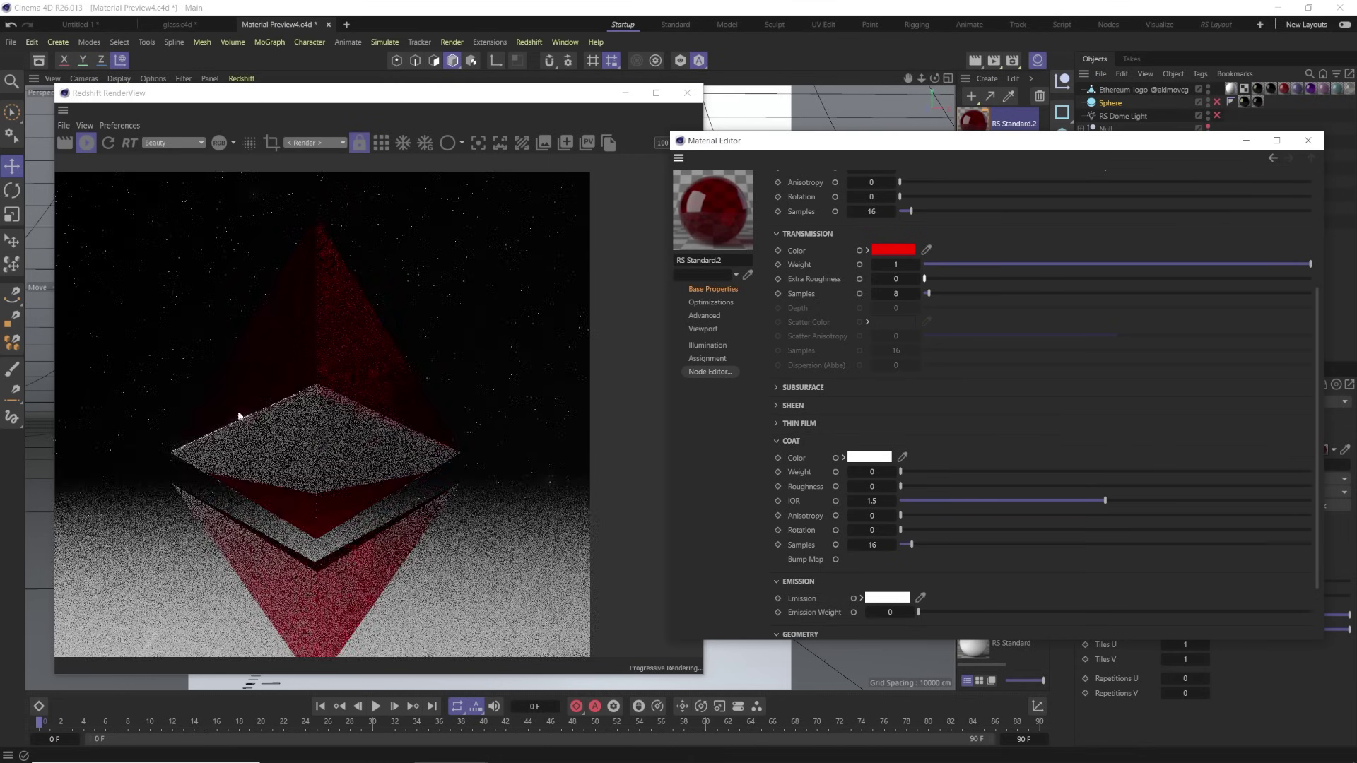
left_click_drag(925, 279, 1147, 278)
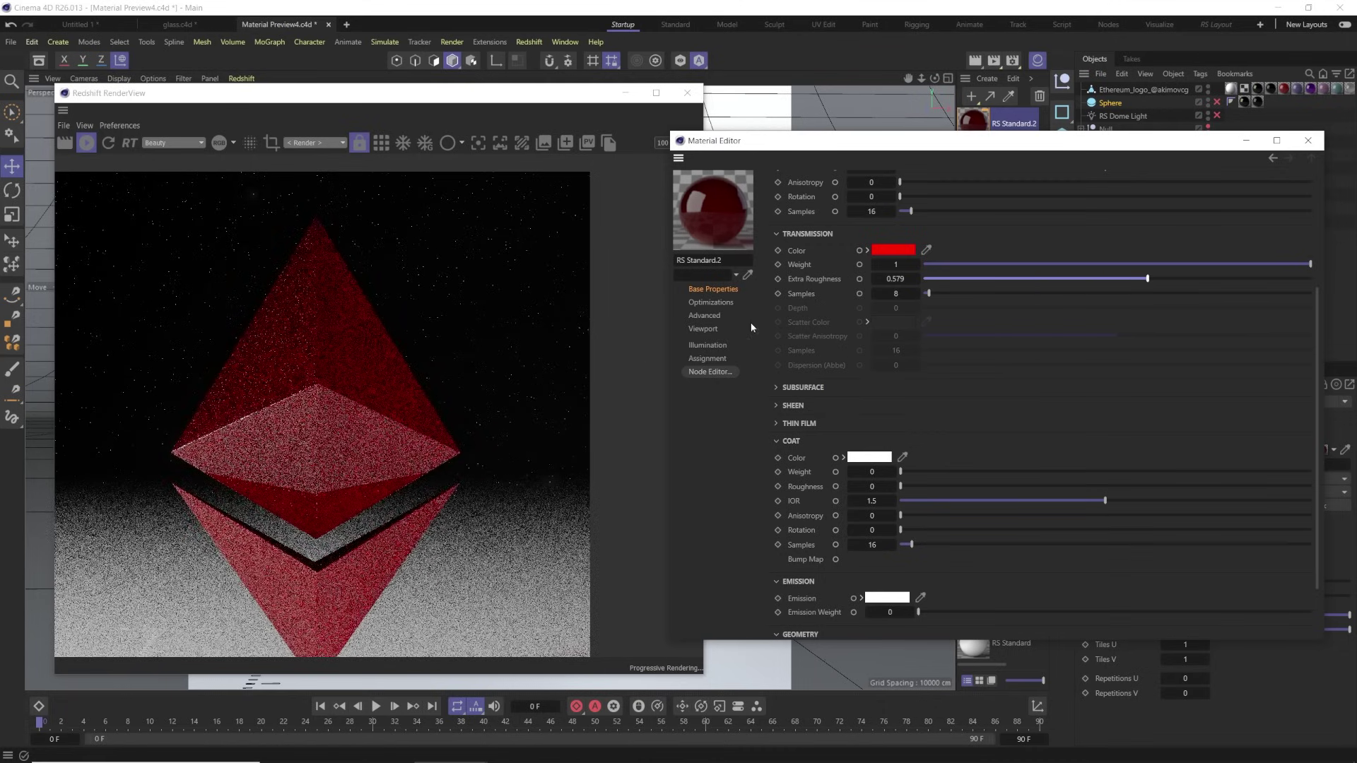
scroll(796, 331, "up", 2)
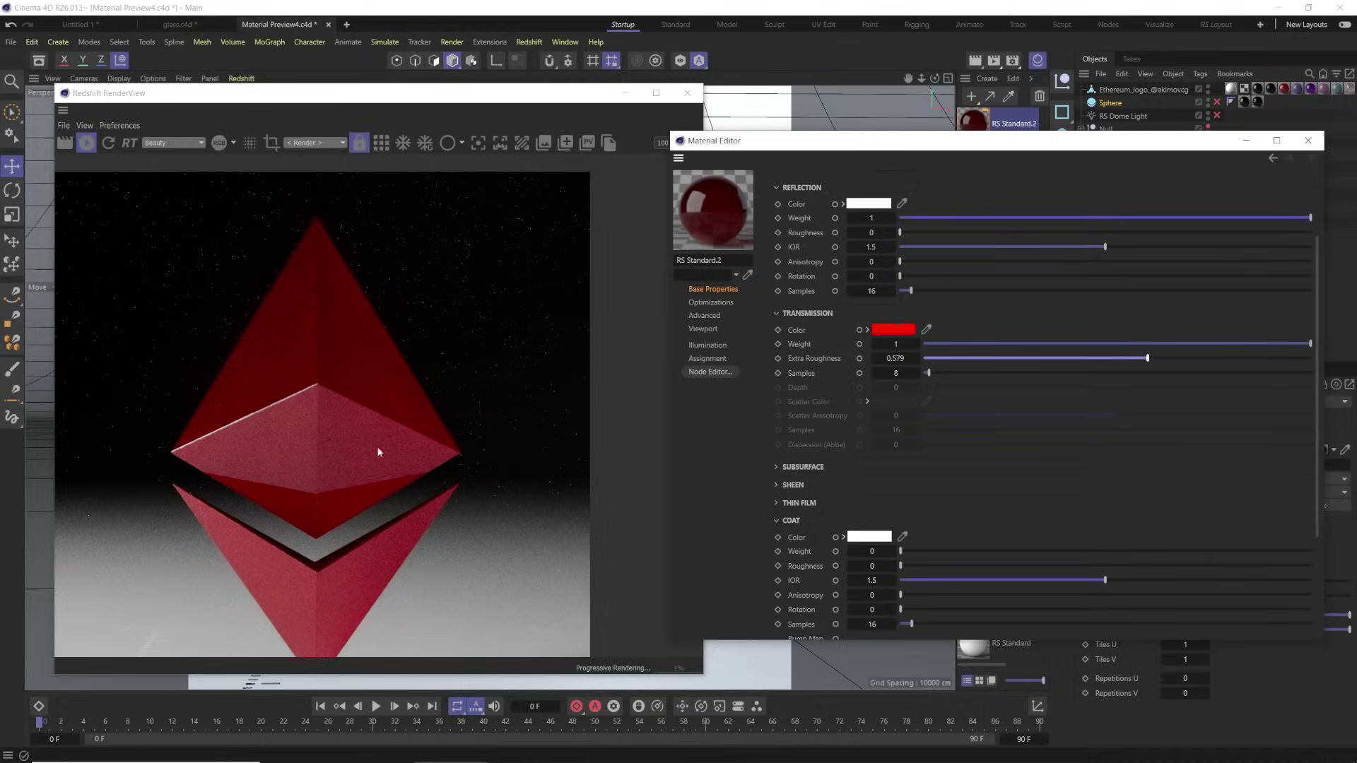
Try a Reflection IOR of 1.32, then set it back to 1.5
left_click_drag(871, 247, 864, 246)
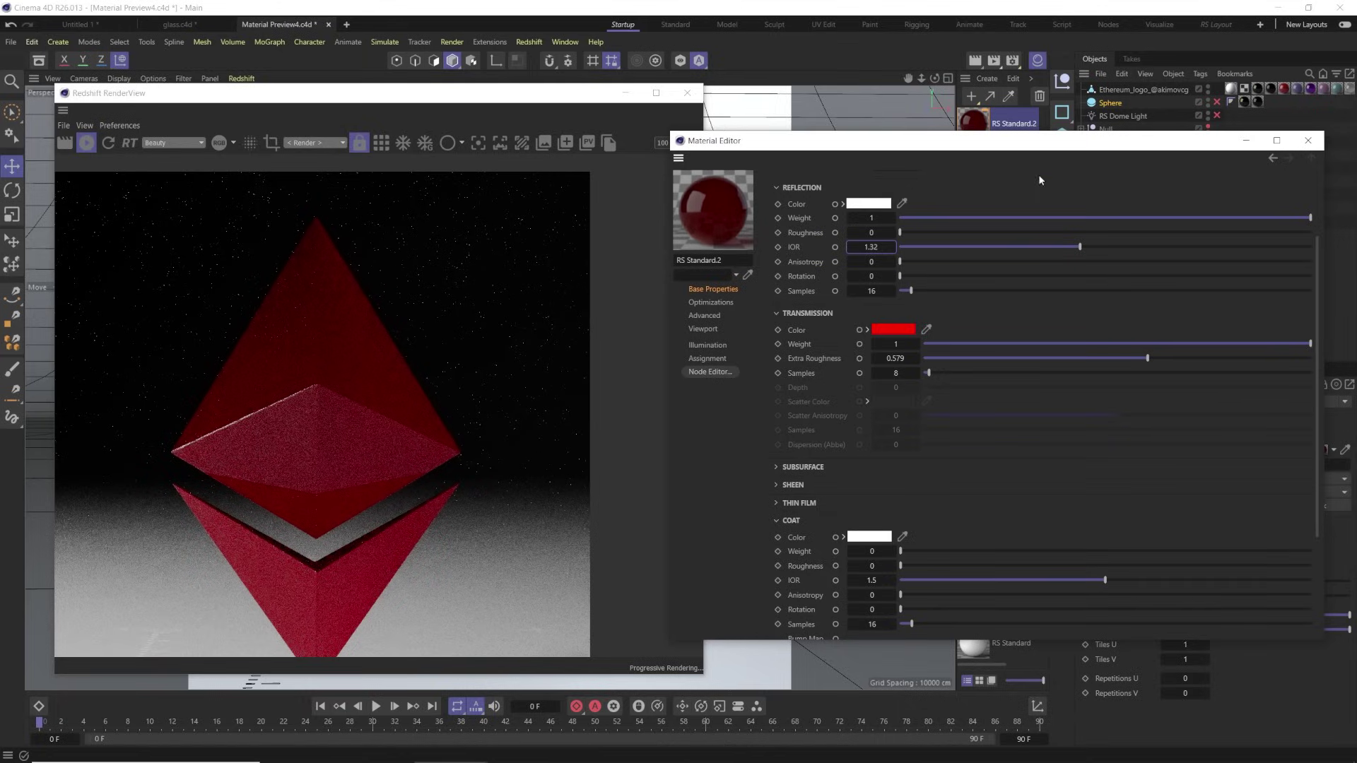
double_click(877, 247)
type("1.5")
key("Return")
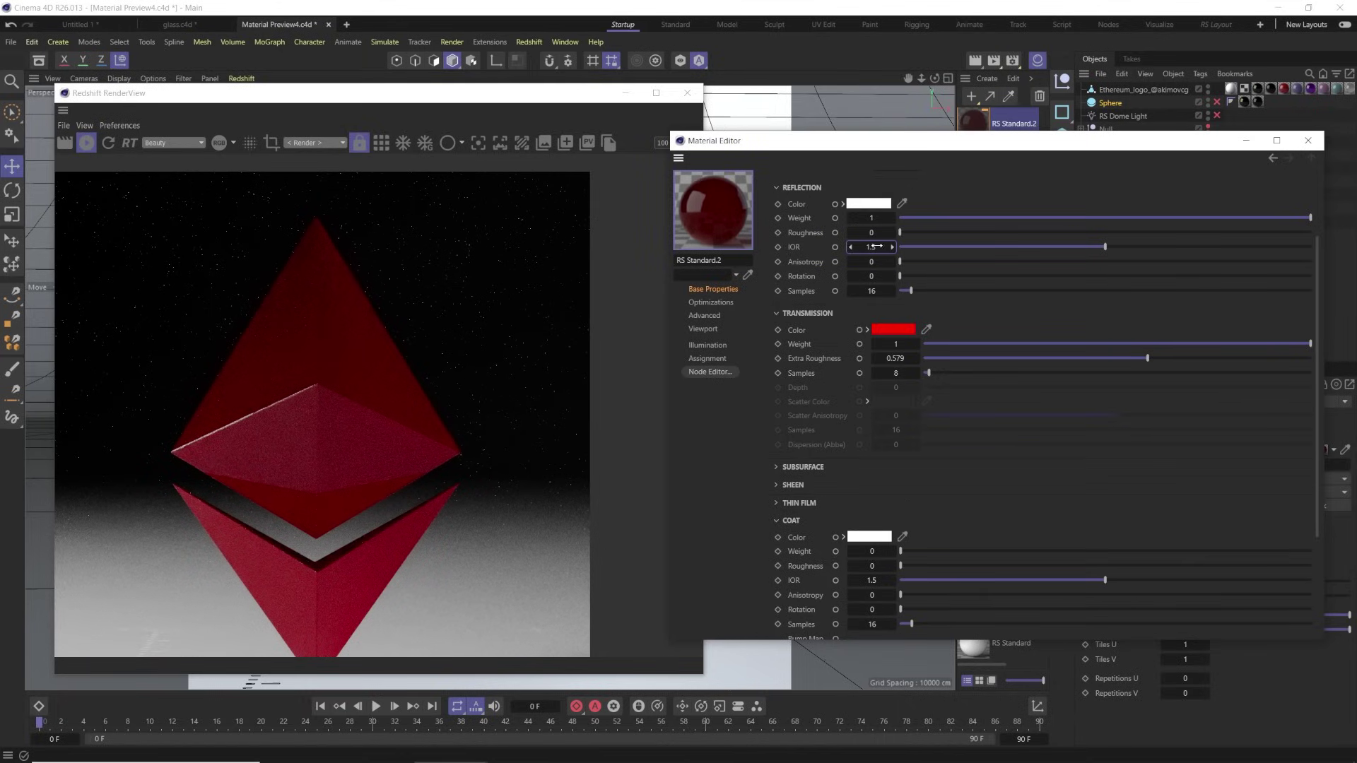
Disable Thin Walled and set the Transmission Extra Roughness to 0.23
scroll(824, 447, "down", 5)
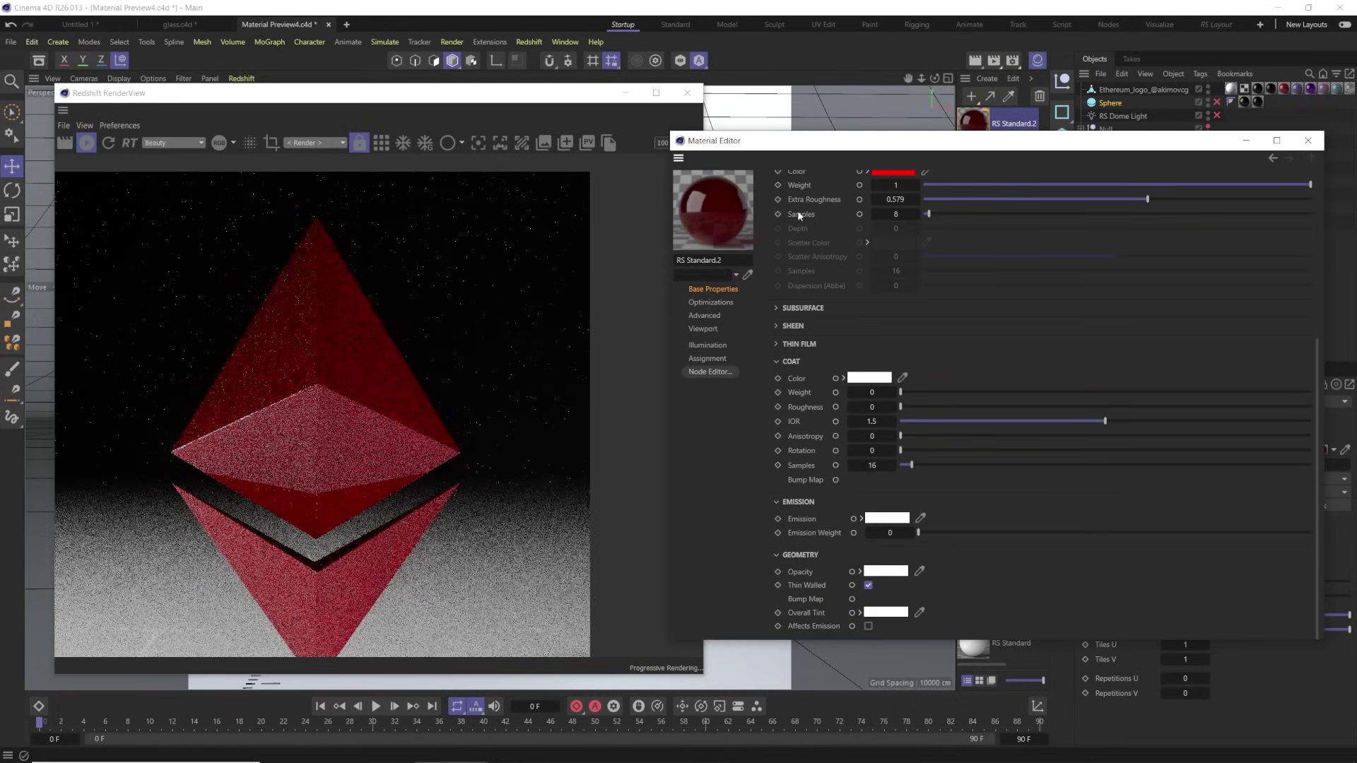
left_click(868, 585)
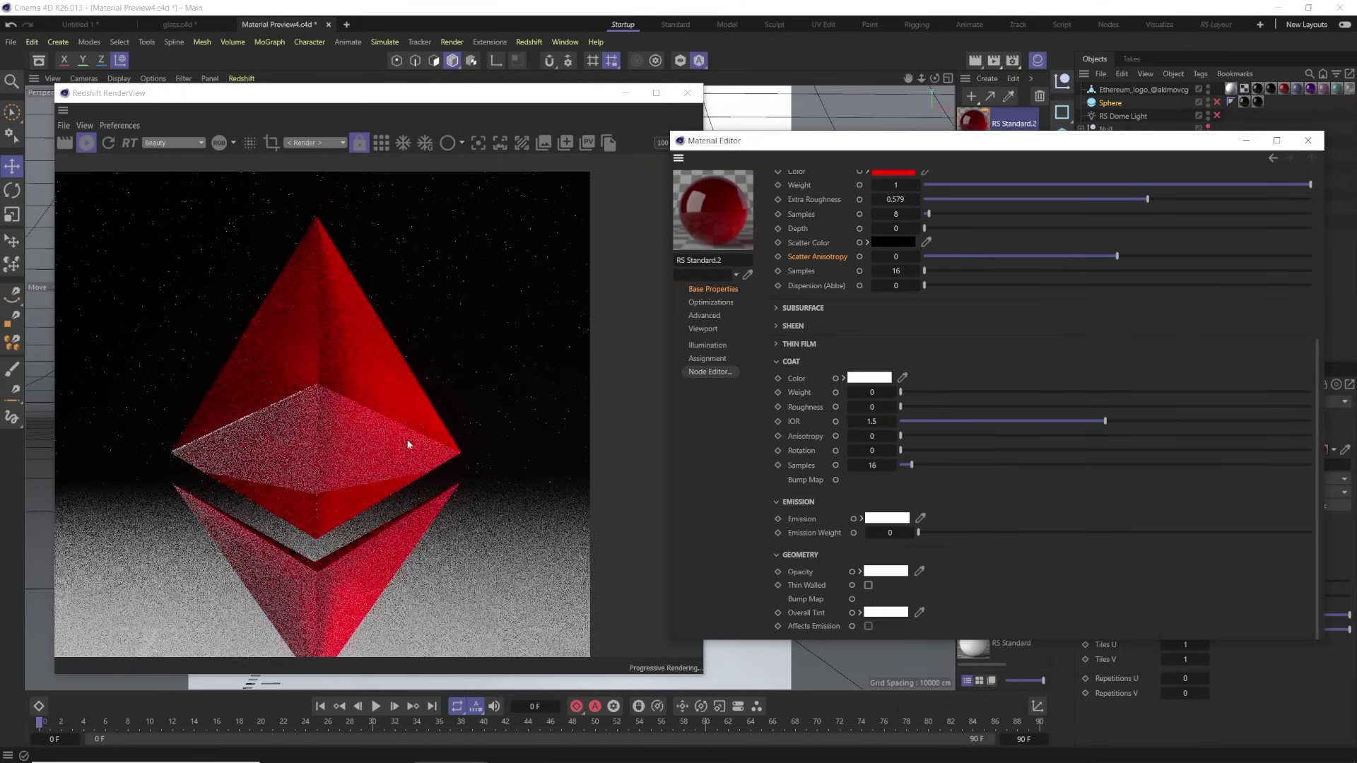
left_click(890, 199)
key("BackSpace")
type("0.23")
key("Return")
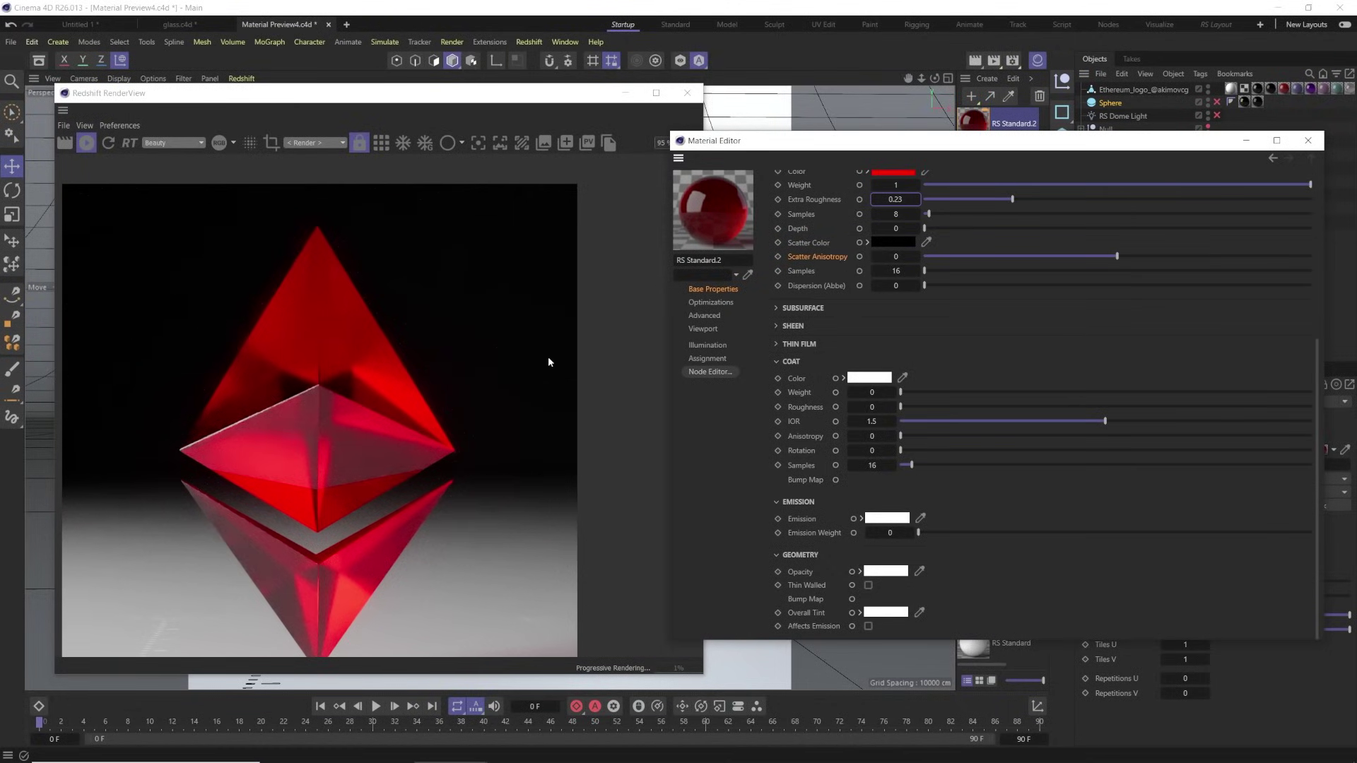
Try Transmission Depth values of 0.11, 0.5 and 2.33, examining the logo's thin edges in the render, and settle on 1.25
left_click(806, 228)
left_click_drag(924, 229, 927, 229)
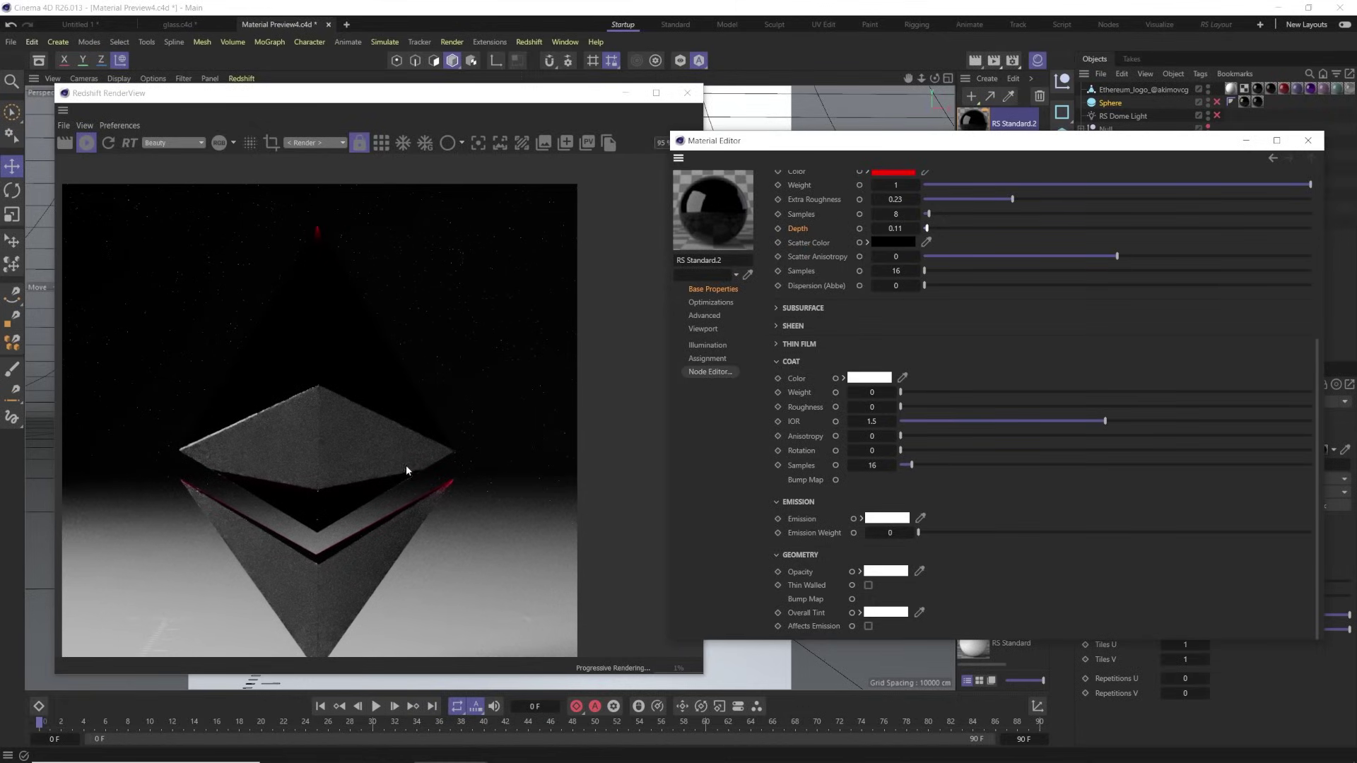
scroll(459, 487, "up", 8)
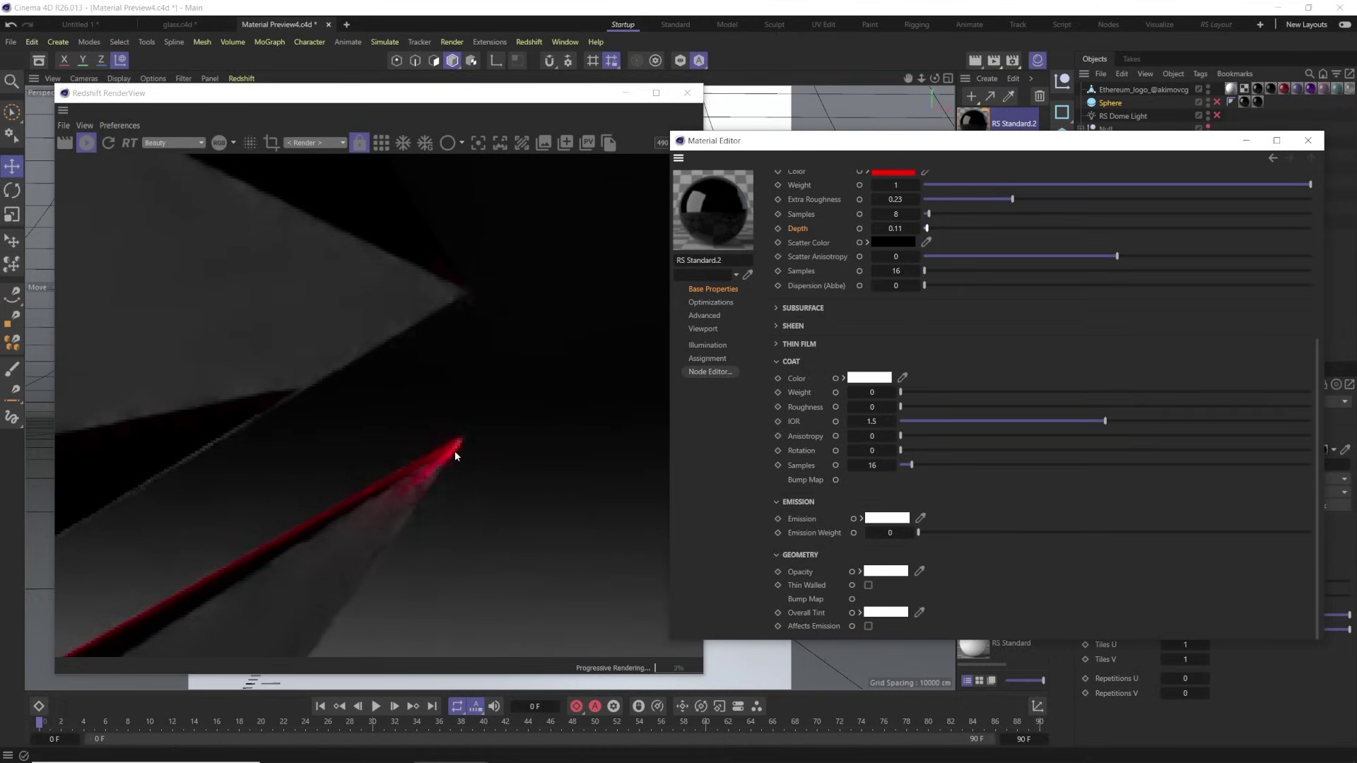
scroll(424, 446, "down", 6)
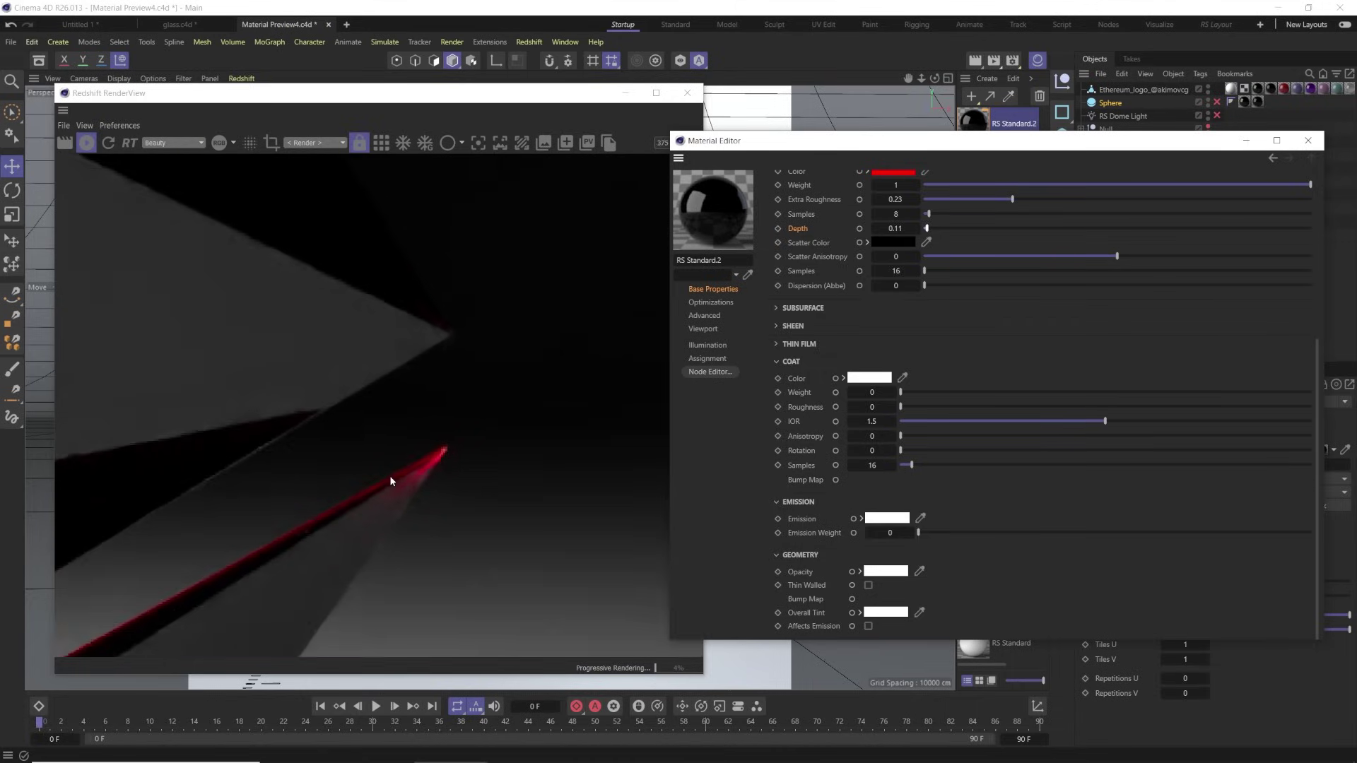
scroll(176, 390, "down", 1)
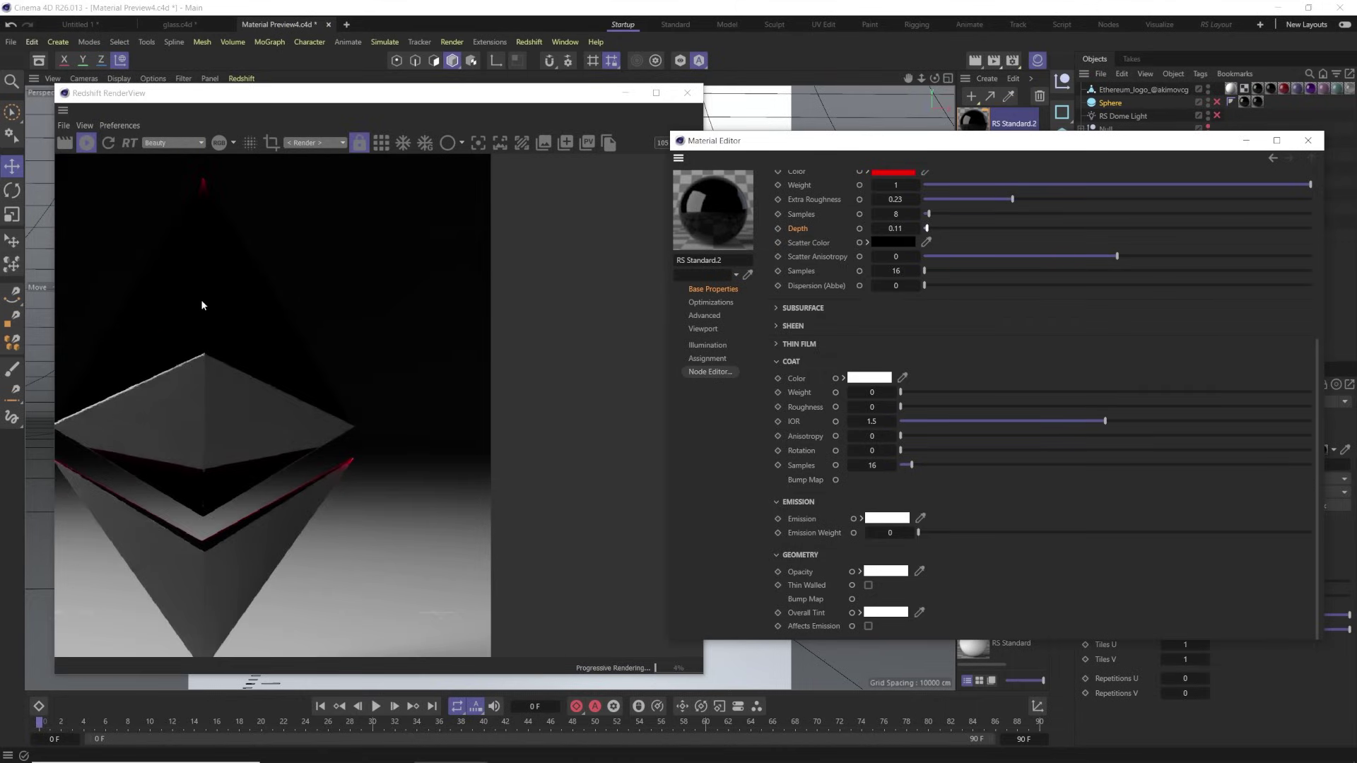
scroll(189, 325, "down", 1)
left_click(255, 308)
left_click_drag(205, 397, 329, 341)
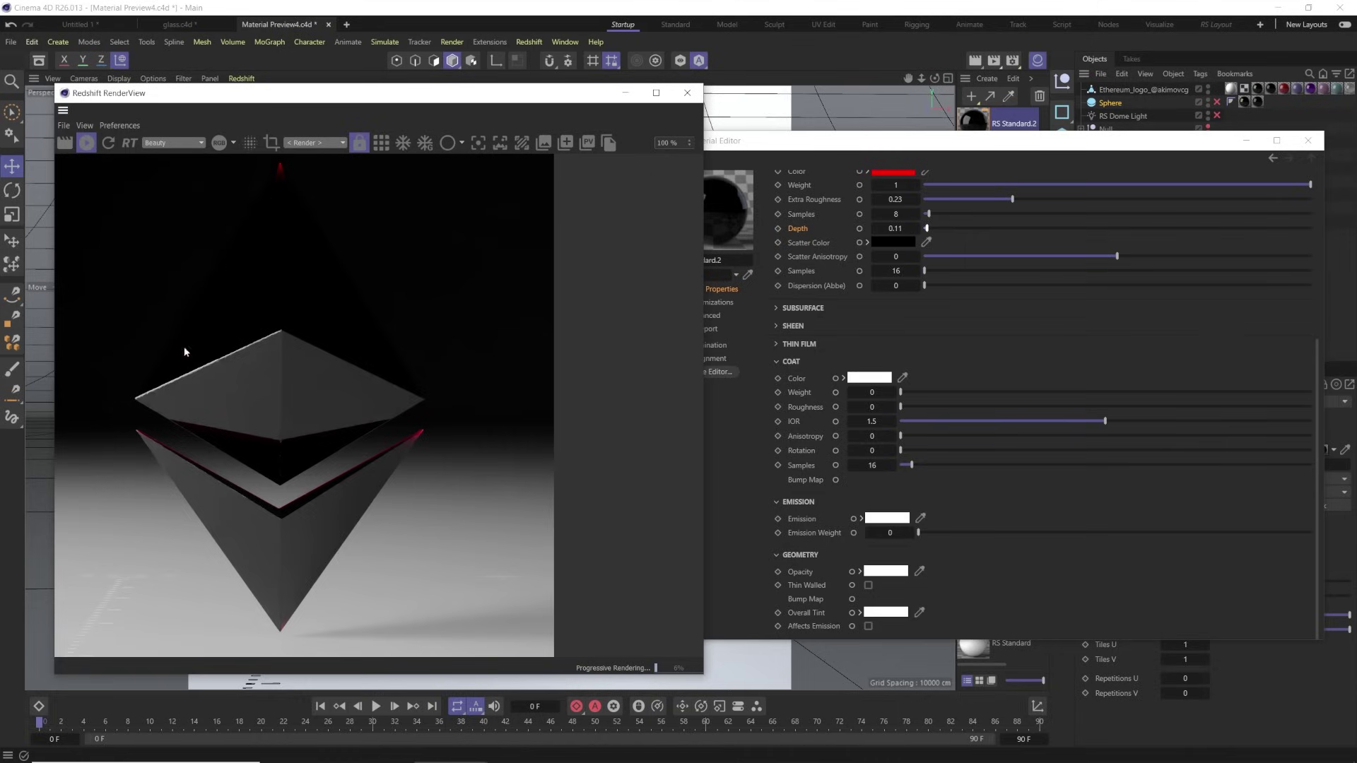
left_click_drag(926, 228, 942, 229)
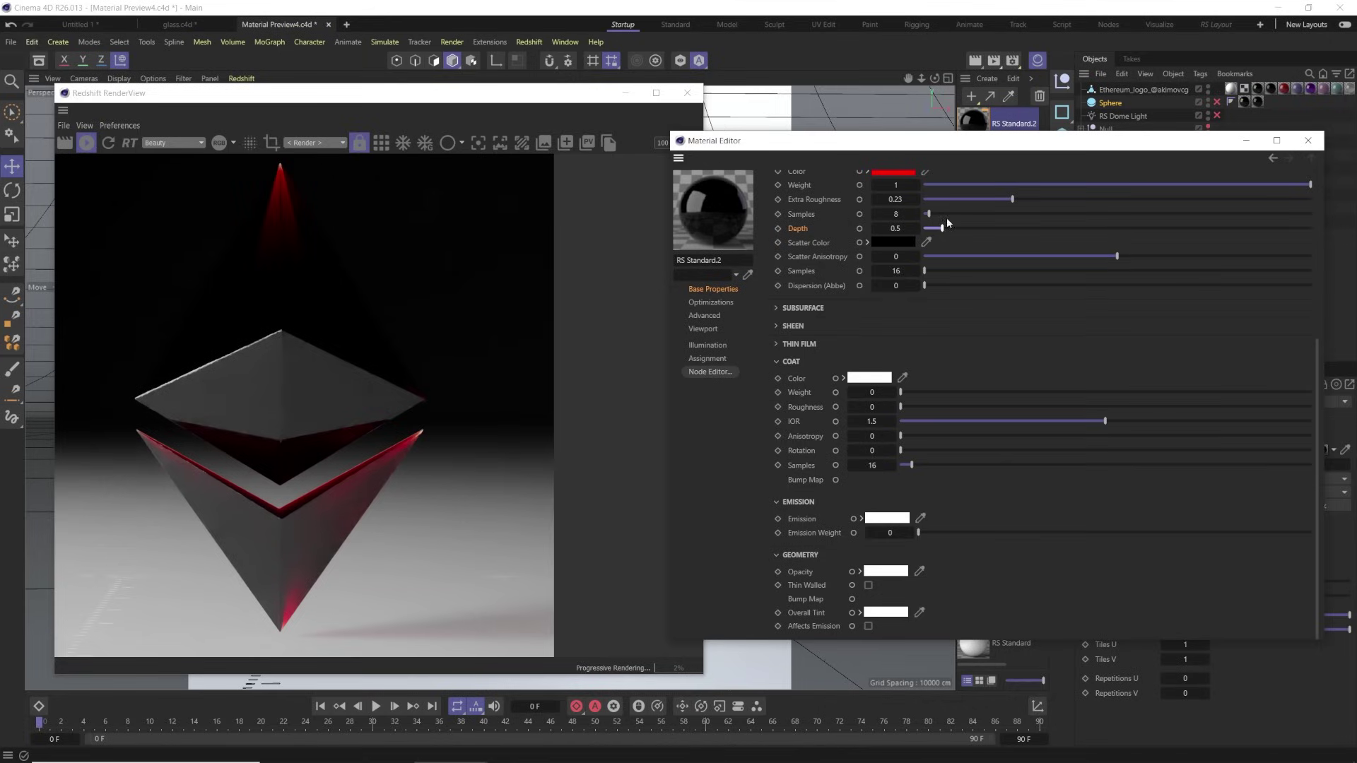
left_click_drag(940, 229, 1014, 229)
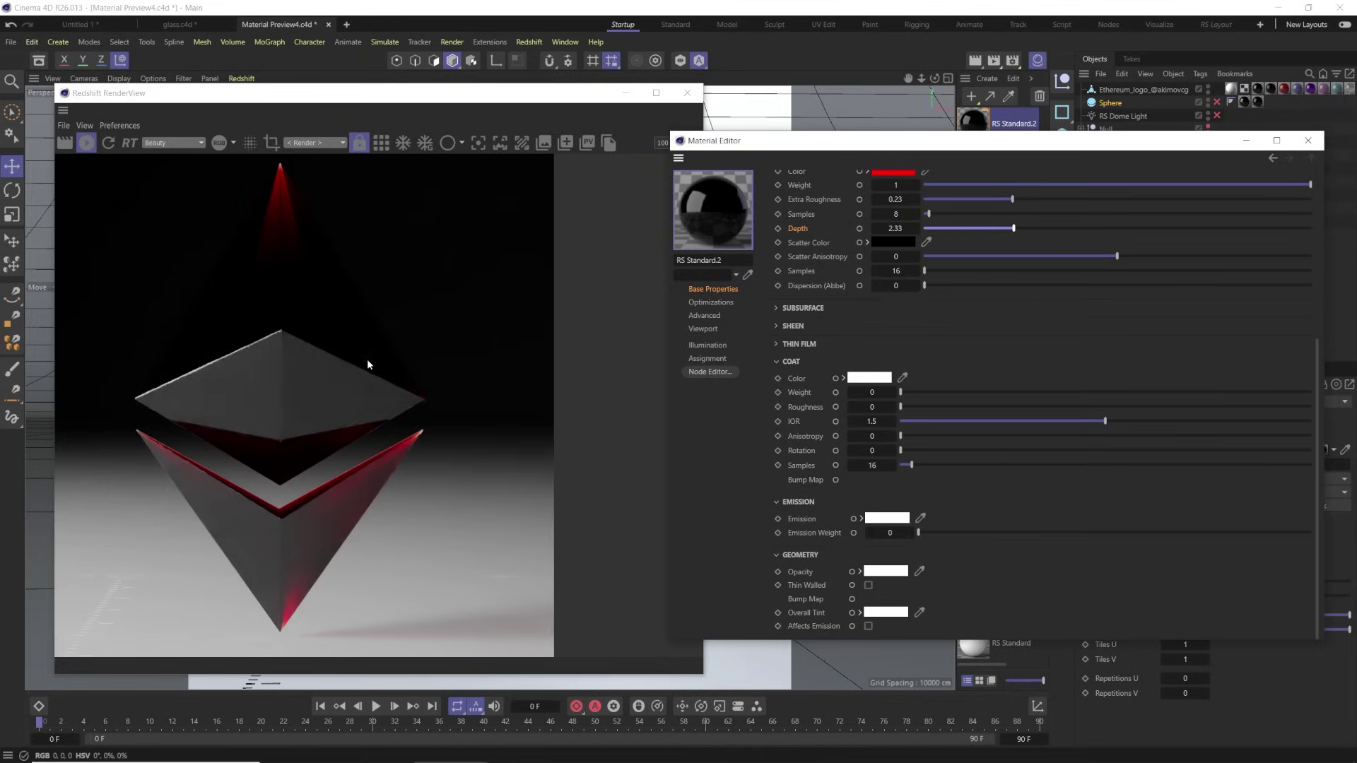
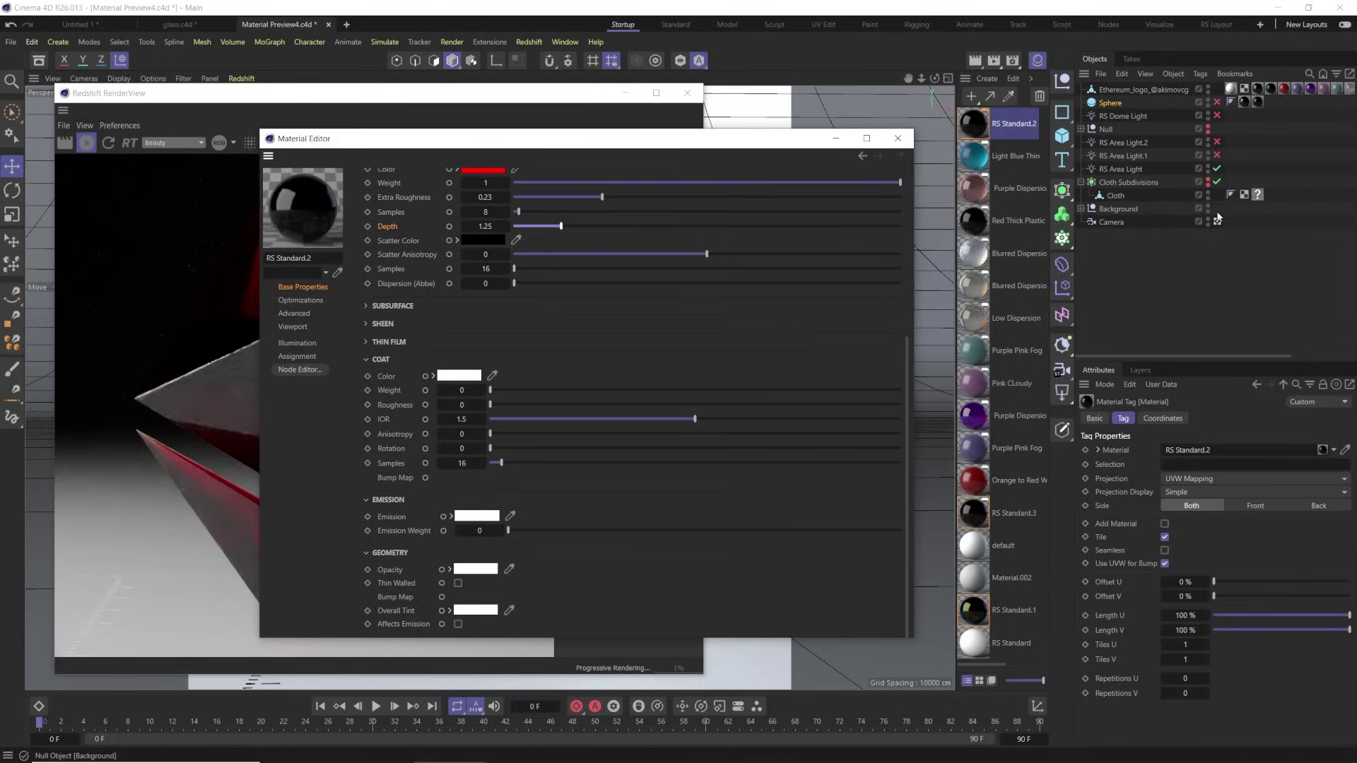
Move the Material Editor clear of the render and set the Transmission Scatter Color to white
left_click_drag(600, 139, 997, 135)
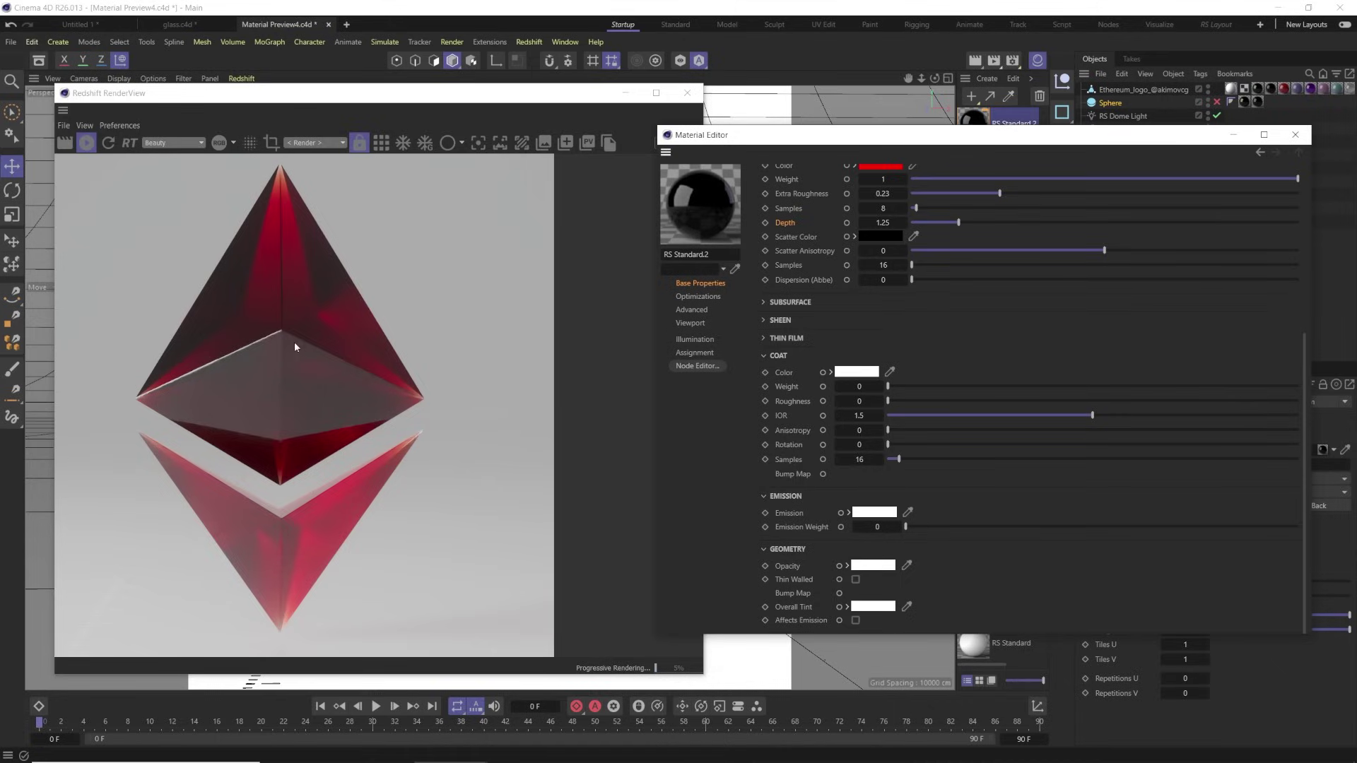
left_click(880, 236)
left_click_drag(794, 358, 748, 303)
left_click(385, 401)
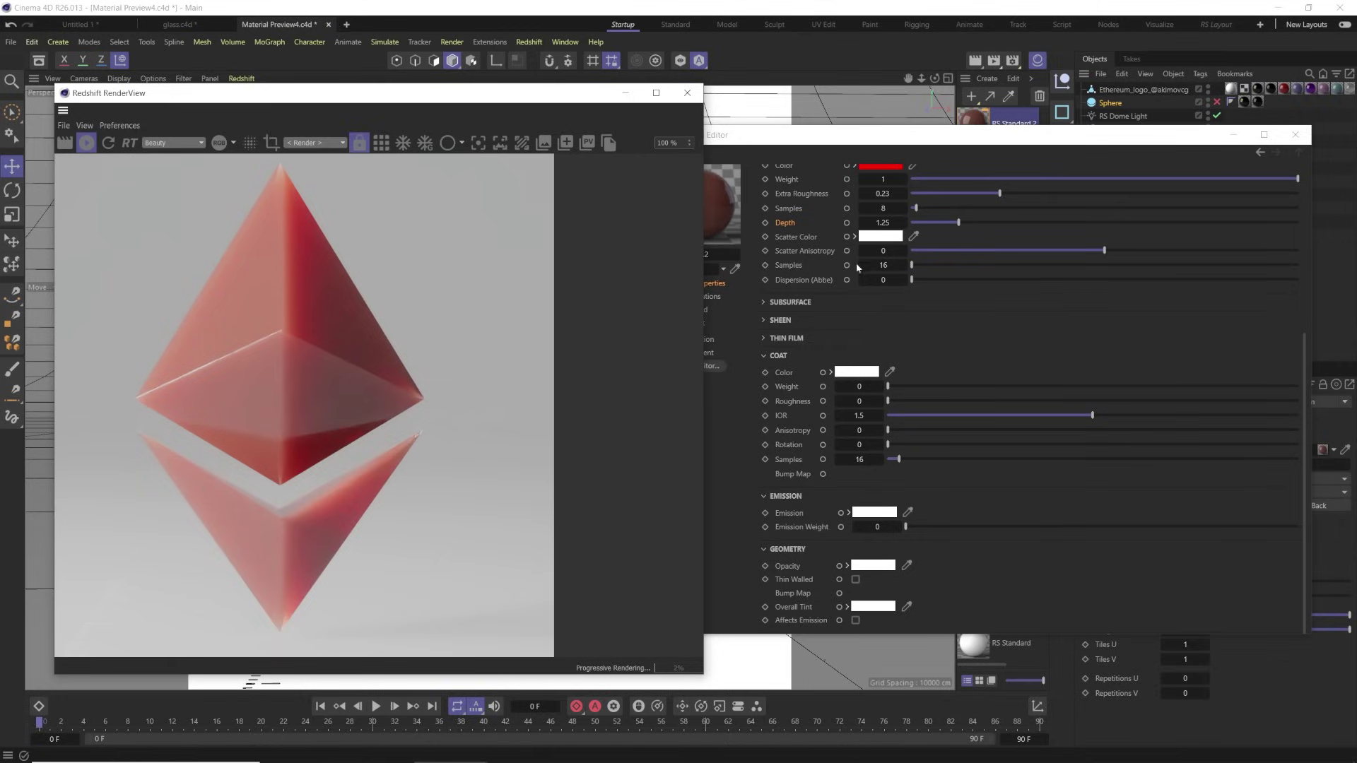
Compare Transmission Depth values of 0.09 and 0.64 on the logo's edges, then set the Depth to 5.76
left_click_drag(958, 222, 914, 222)
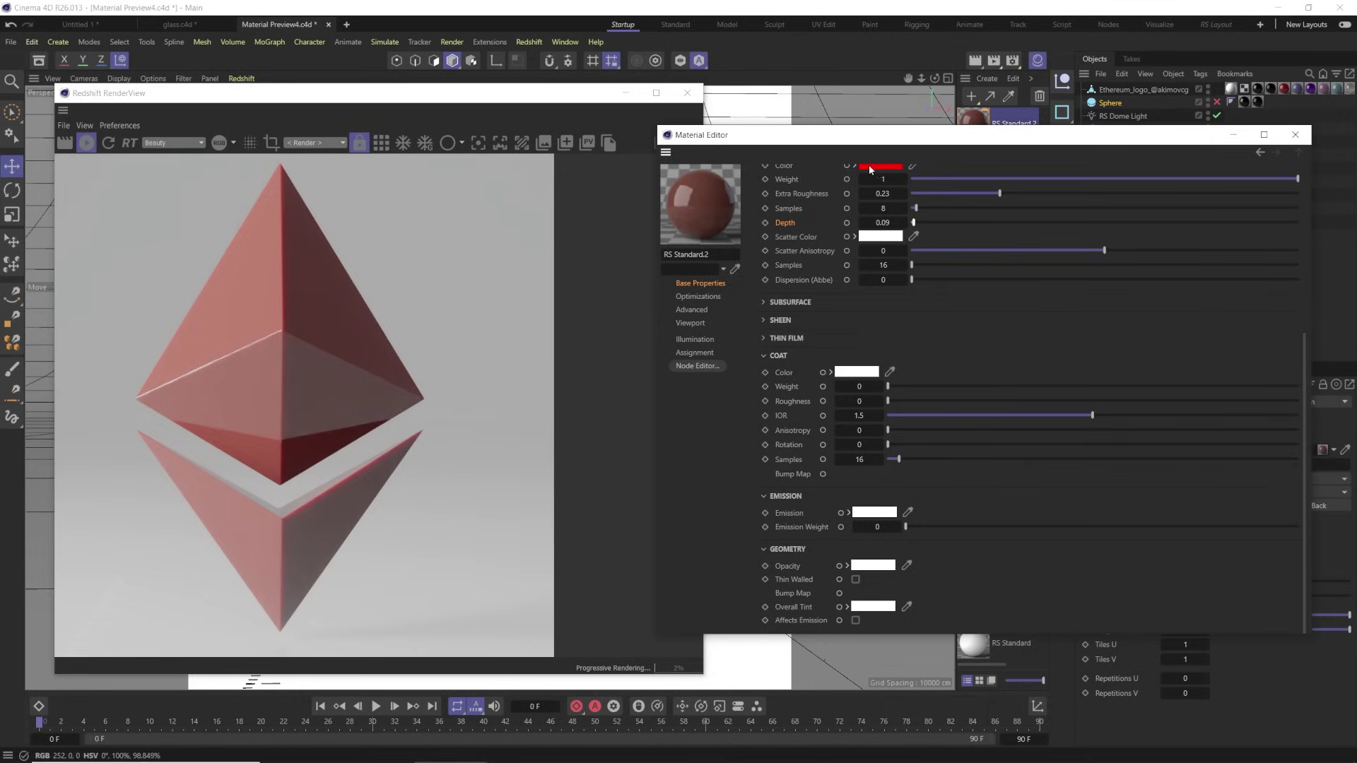
scroll(423, 411, "up", 6)
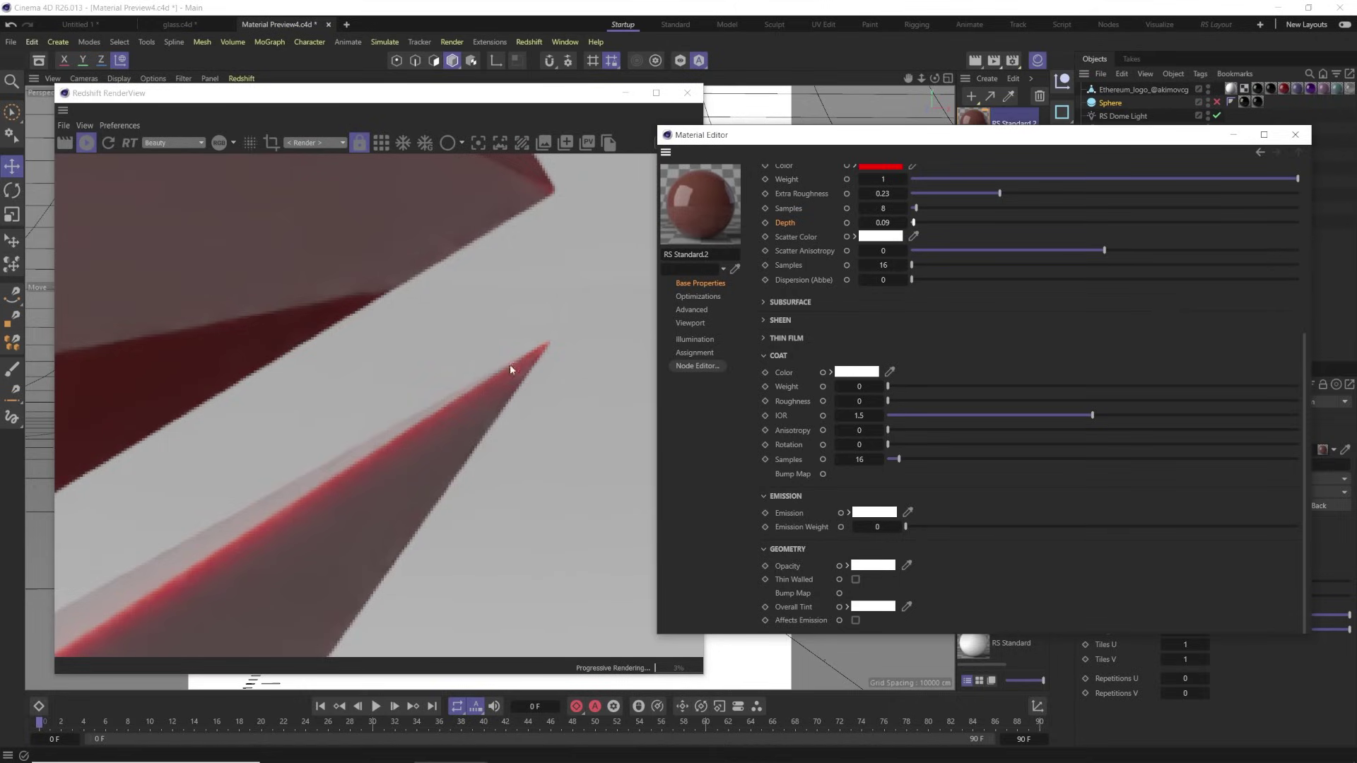
left_click_drag(918, 226, 934, 222)
scroll(809, 177, "up", 2)
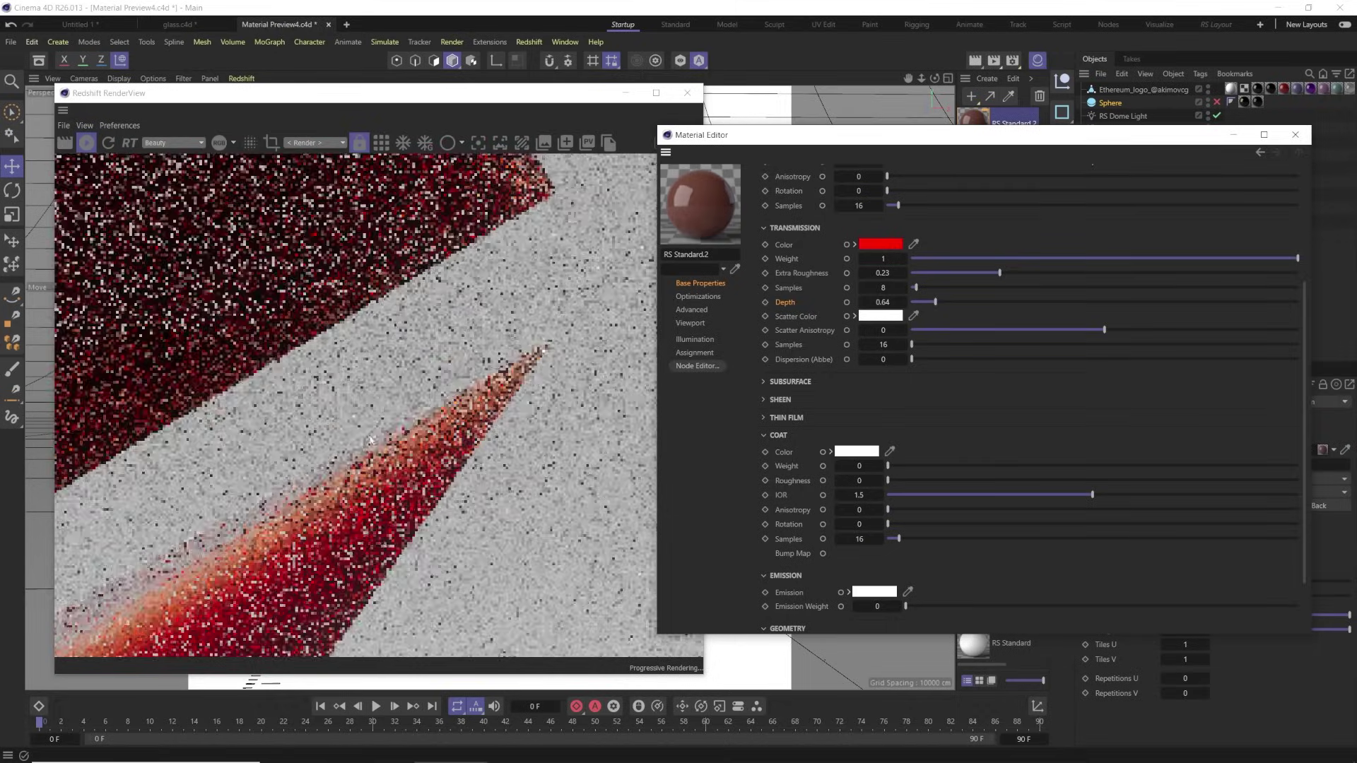
scroll(417, 435, "down", 5)
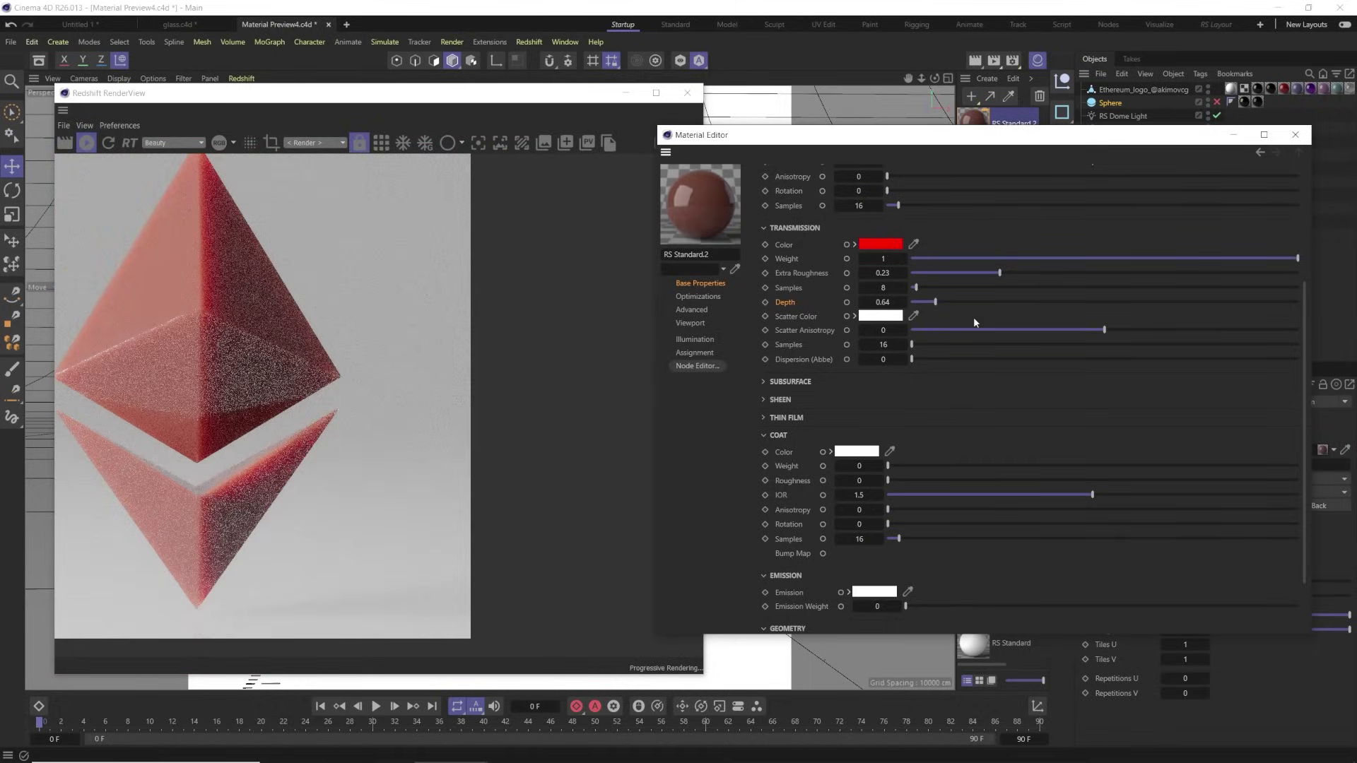
left_click_drag(936, 301, 1135, 302)
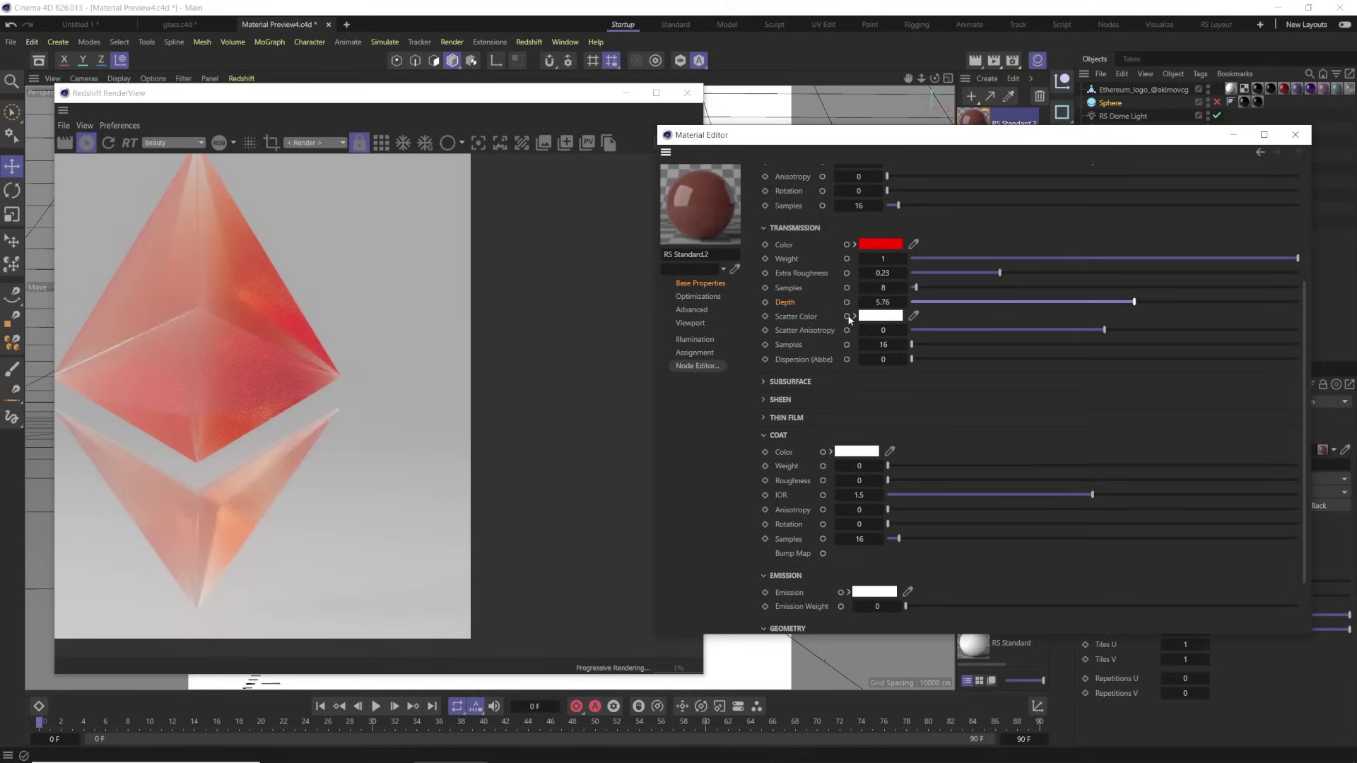
Set the Transmission Scatter Color to a fully saturated yellow
left_click(880, 316)
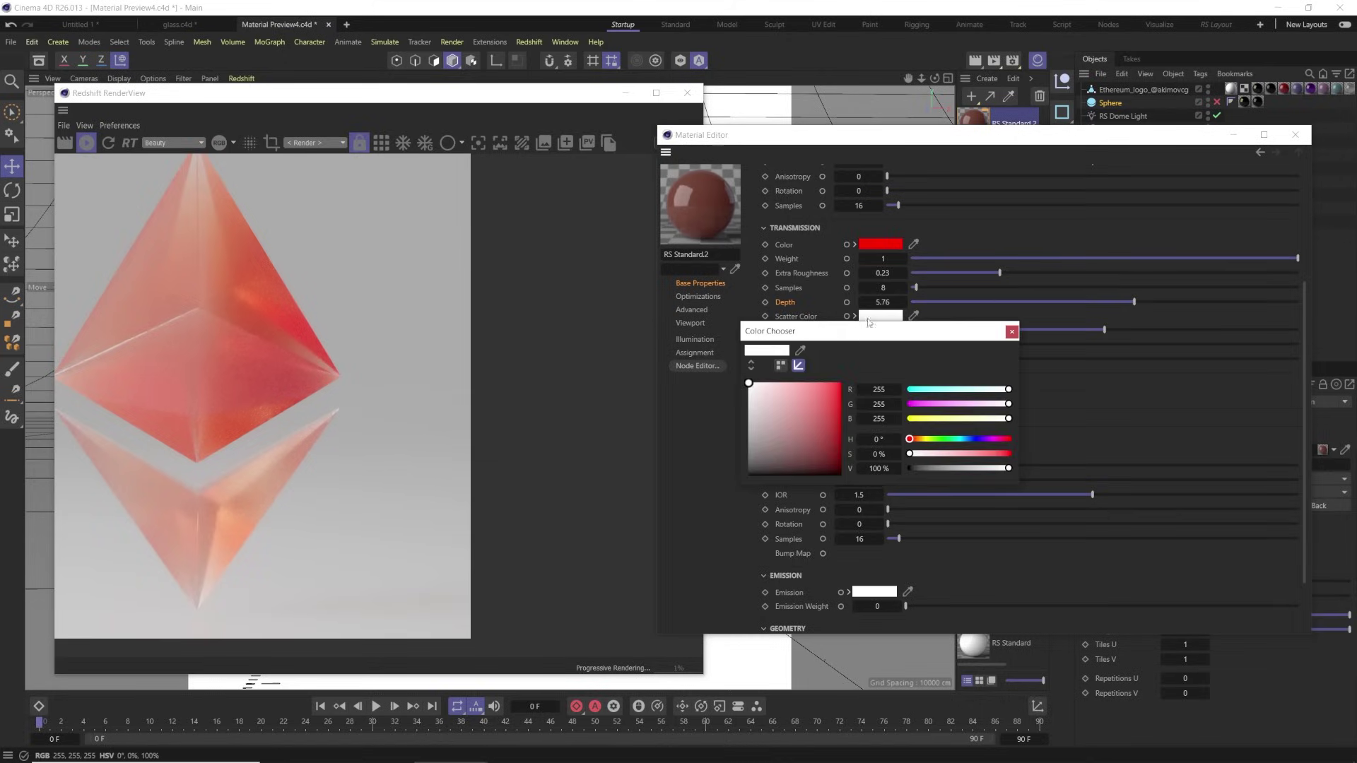
left_click(924, 439)
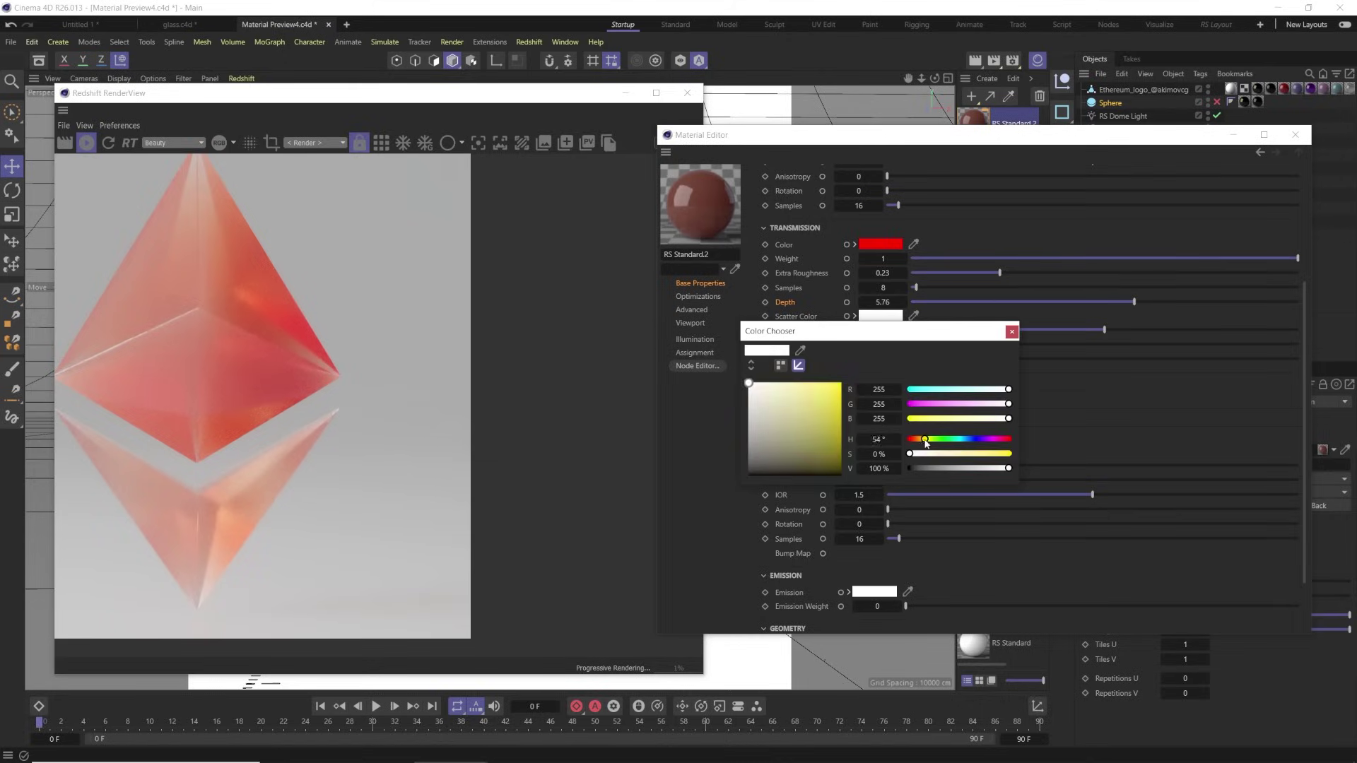
left_click_drag(797, 405, 841, 383)
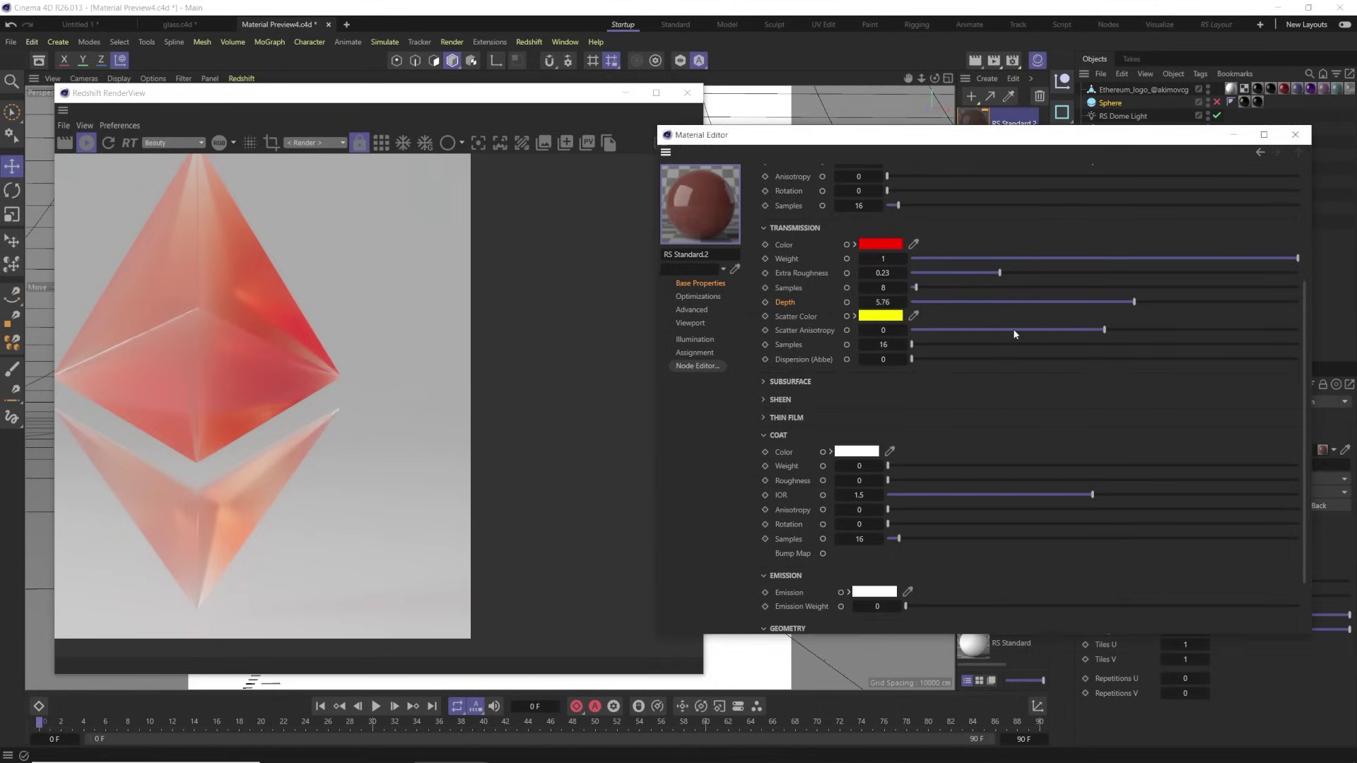
left_click(314, 391)
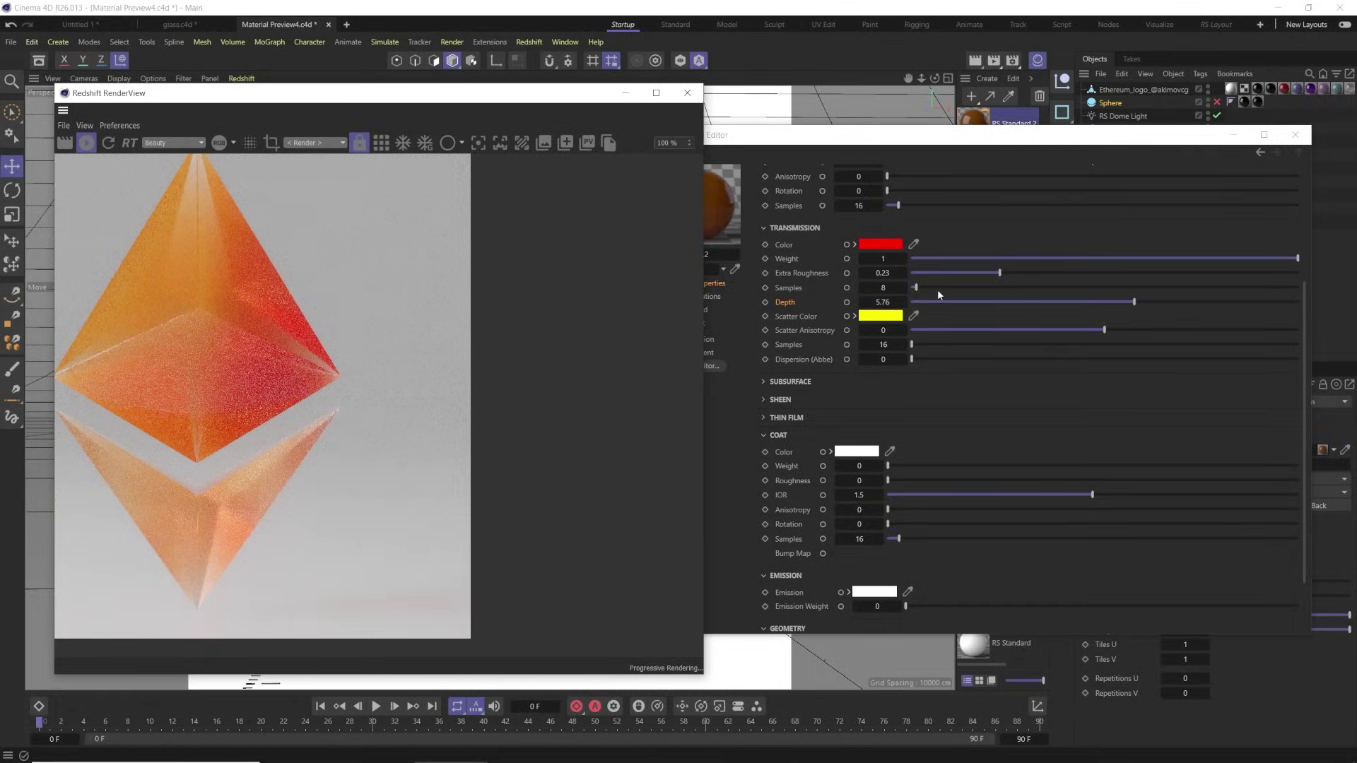
Set the Transmission Extra Roughness to 0.706 and examine the logo's blurred interior in the render
left_click_drag(999, 273, 1185, 273)
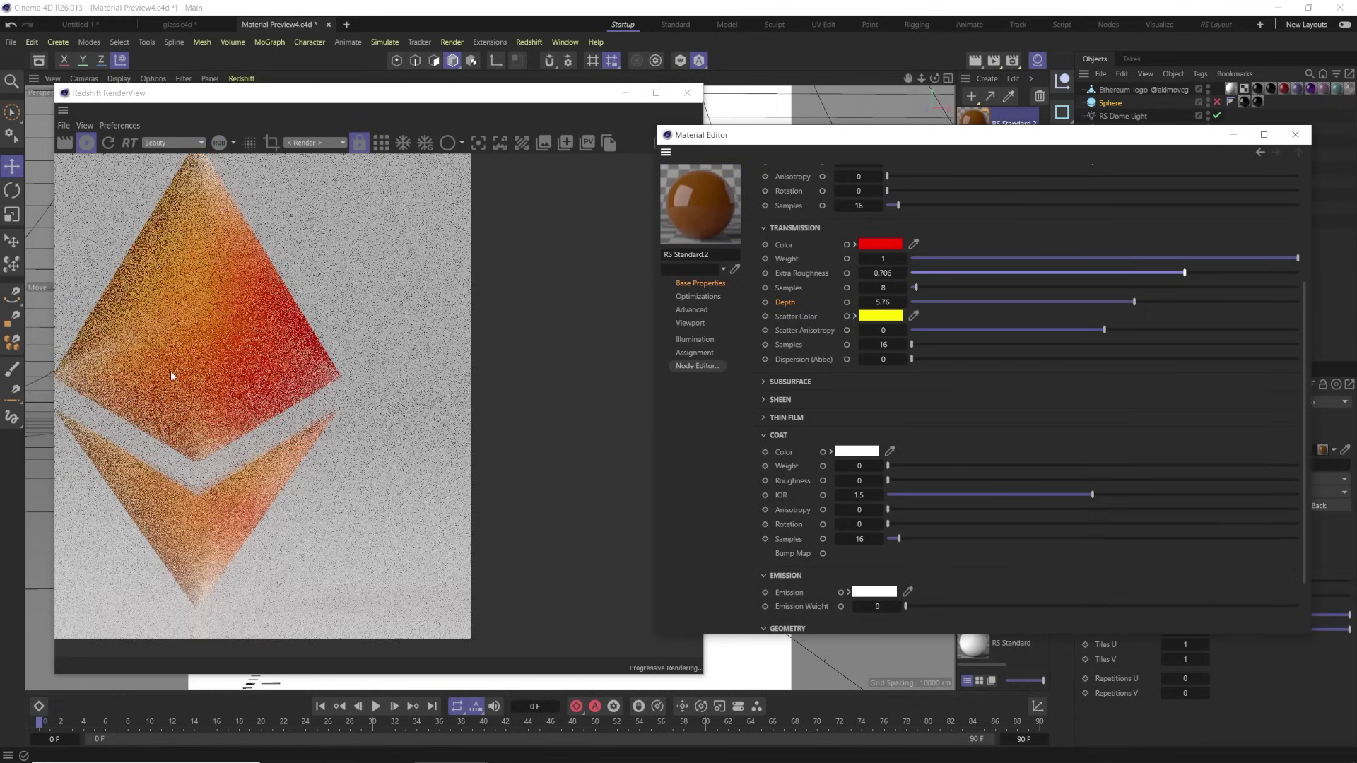
left_click(216, 369)
scroll(347, 379, "up", 3)
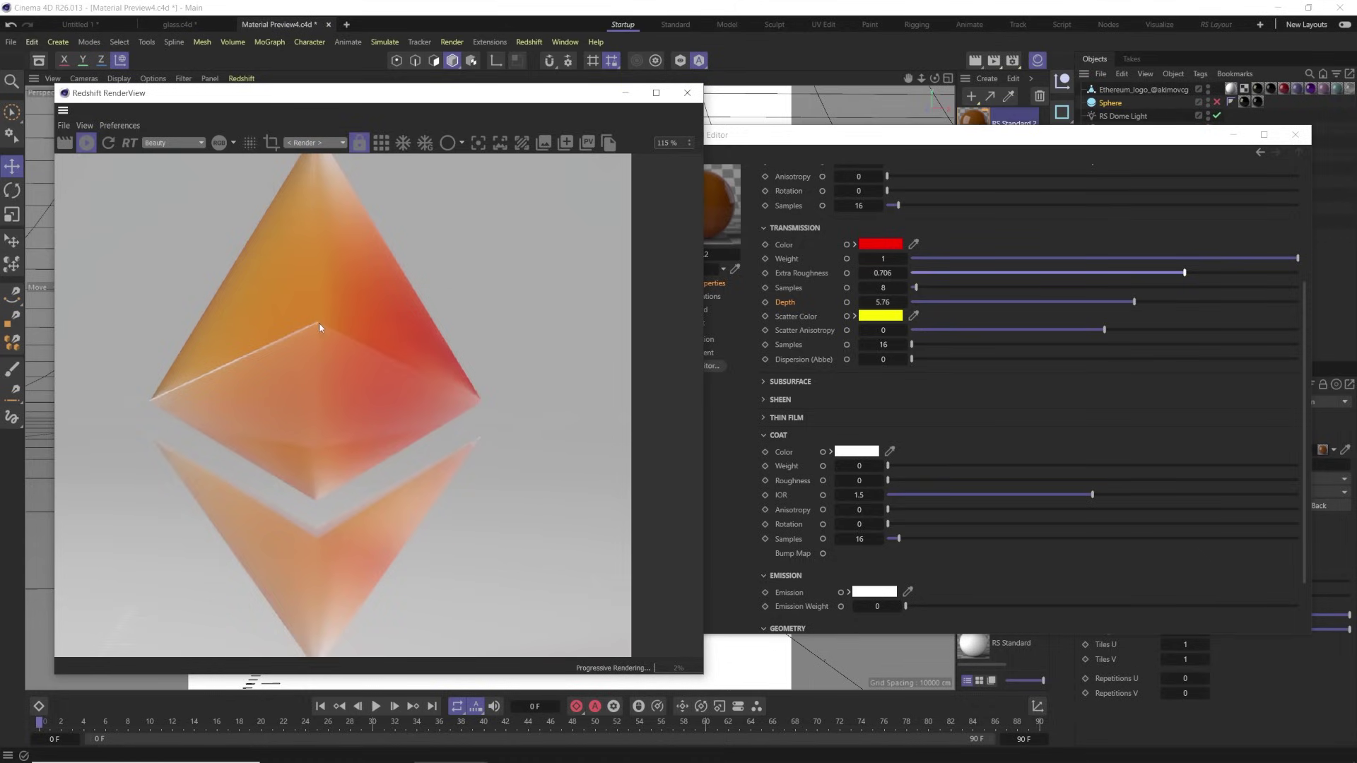
left_click(714, 282)
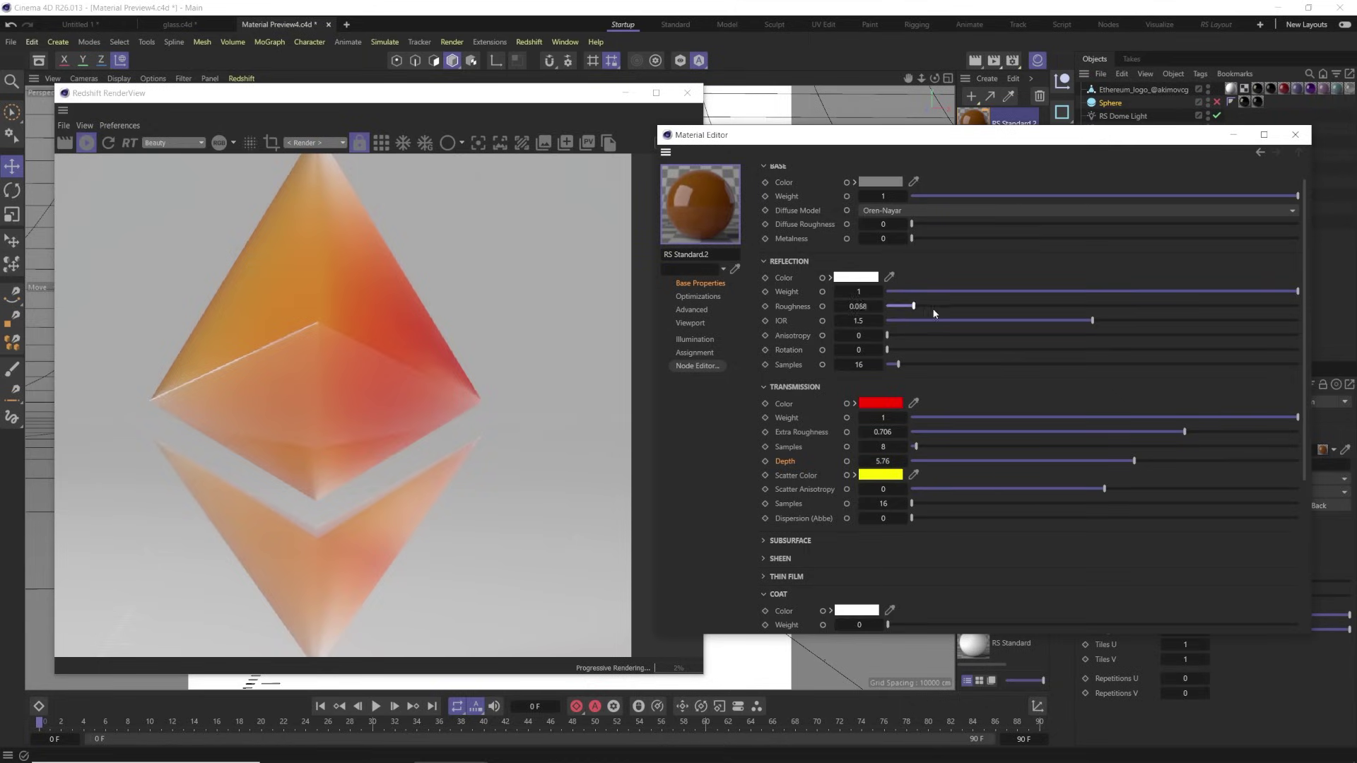
Set the Reflection Roughness to 0.283 and the Transmission Extra Roughness to 0
left_click(1003, 306)
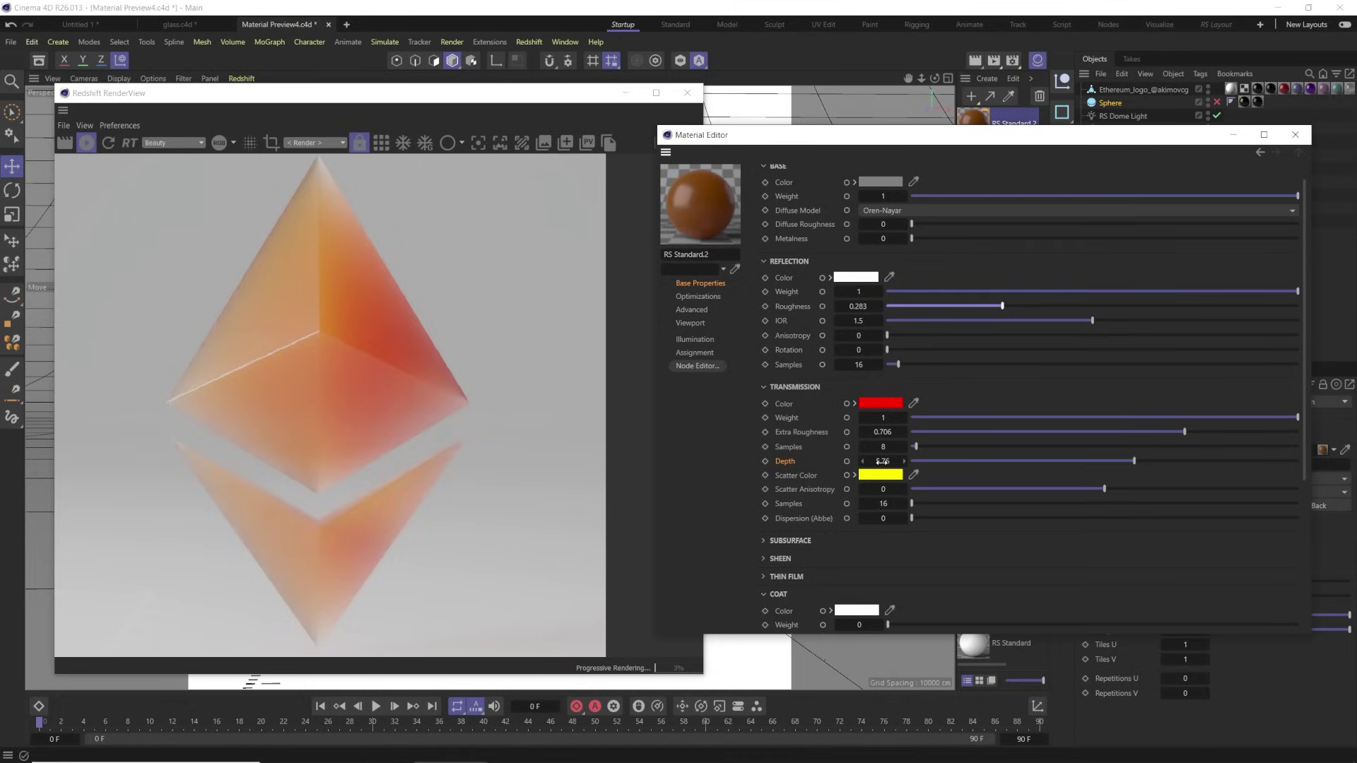
mouse_move(871, 408)
left_click_drag(971, 430, 911, 432)
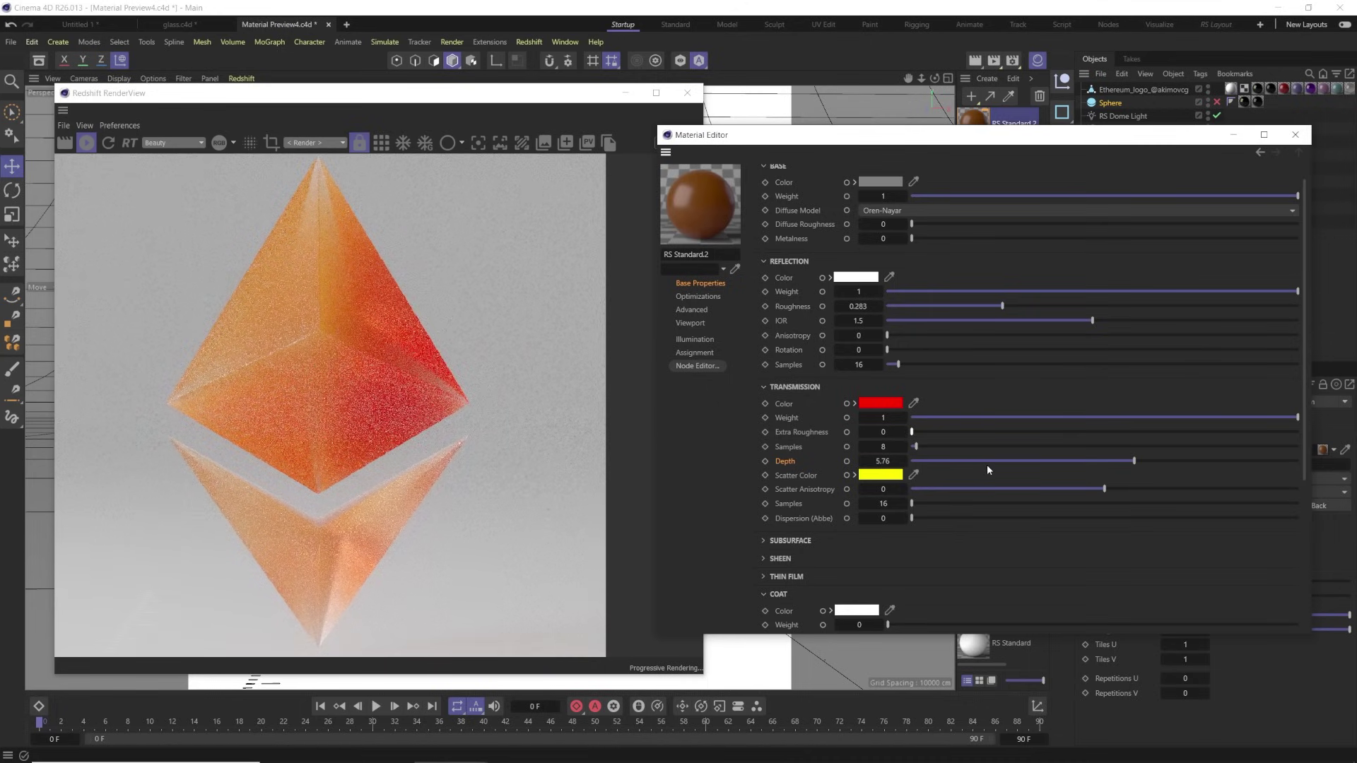
Set the Transmission Color to a saturated blue-violet and the Scatter Color to a saturated magenta with hue 306°
left_click(881, 403)
left_click(977, 527)
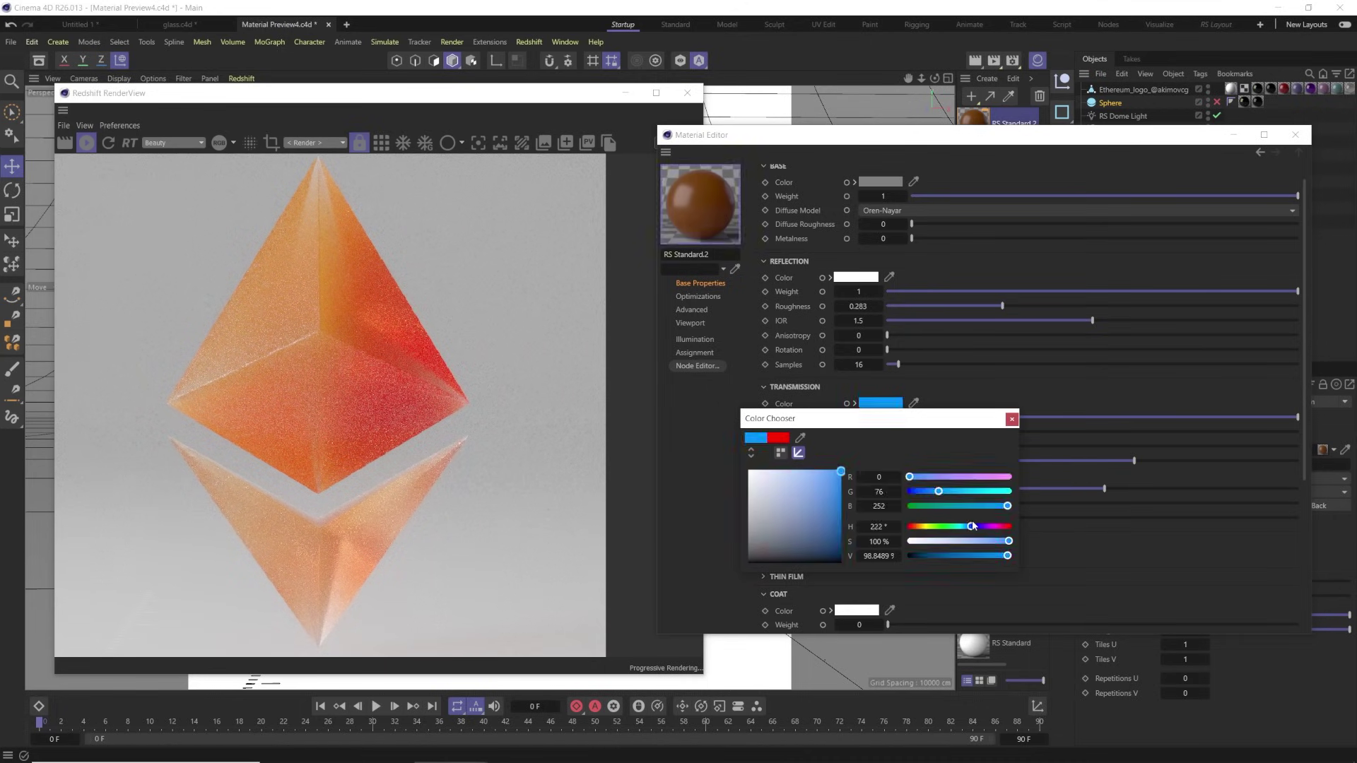
left_click(1012, 418)
left_click(881, 475)
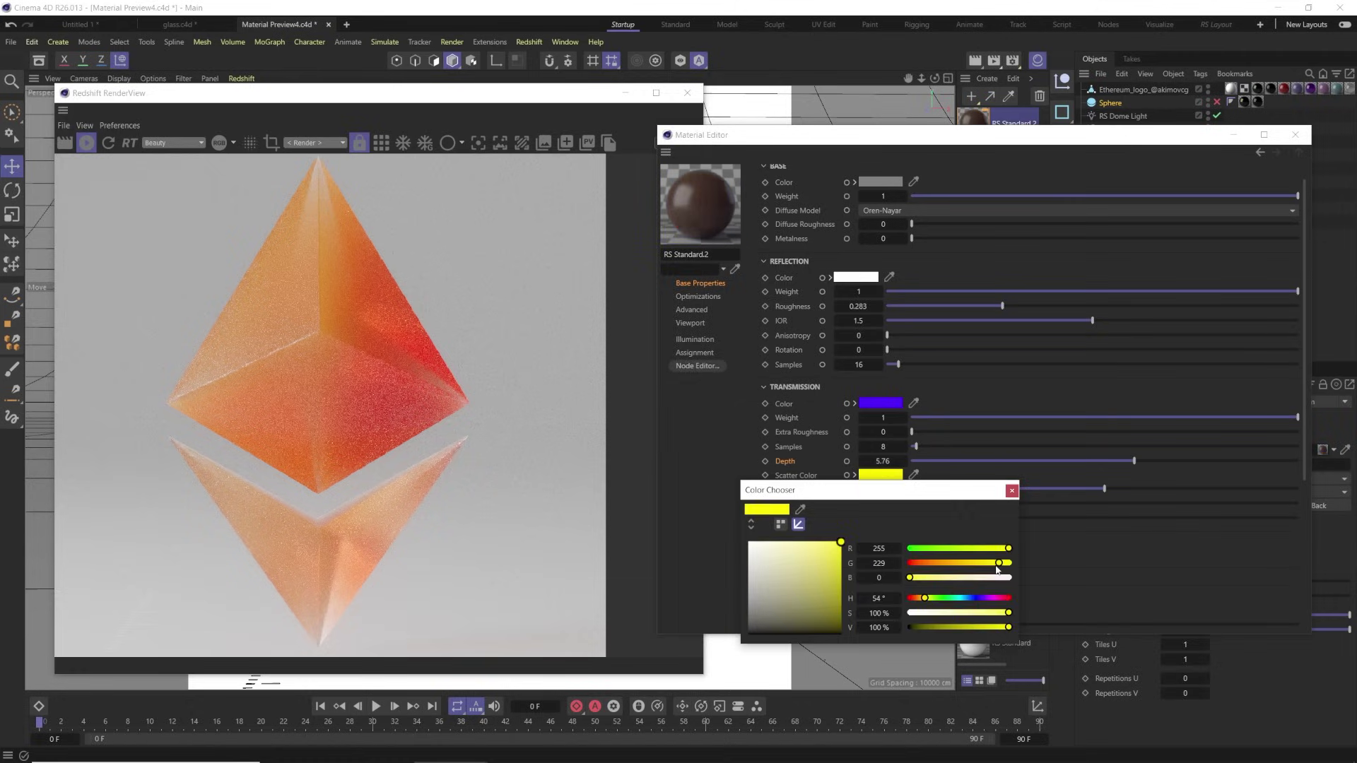
left_click_drag(976, 599, 994, 598)
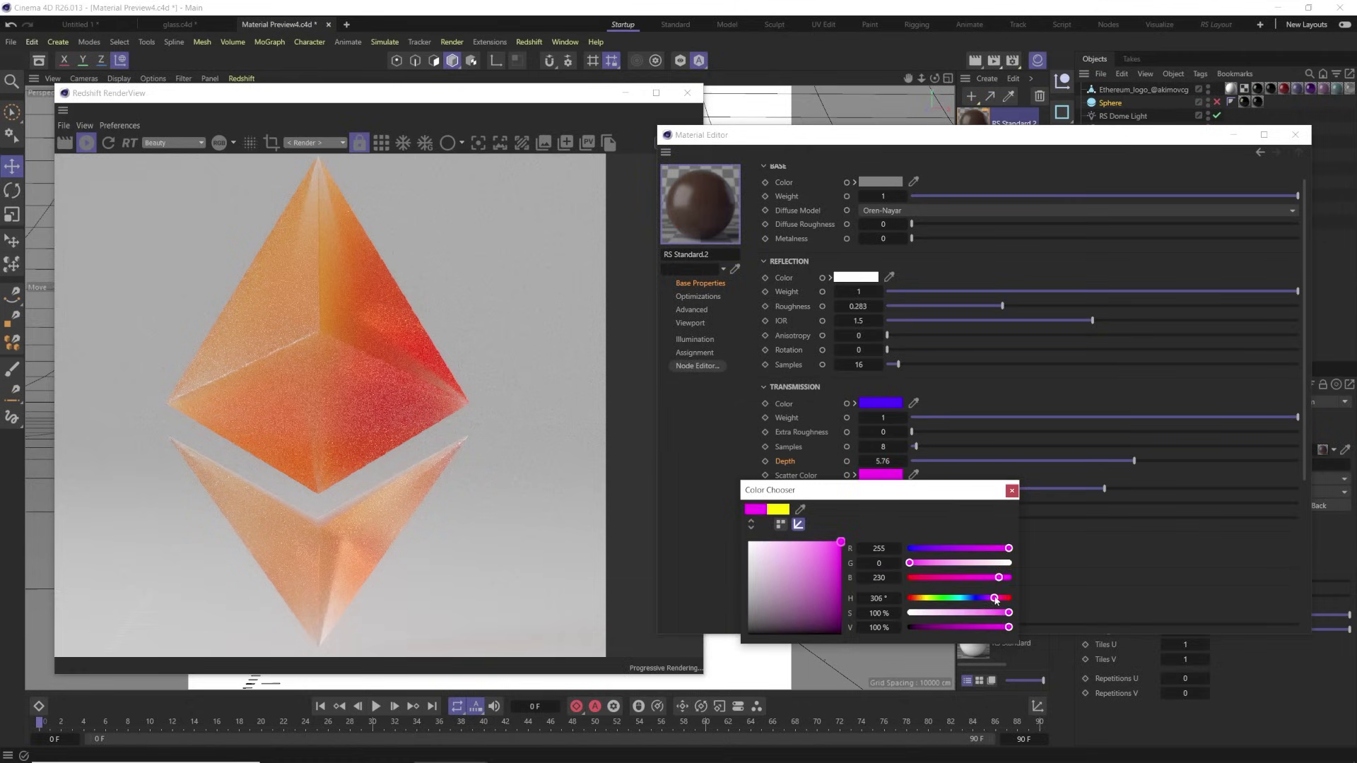
left_click(1012, 490)
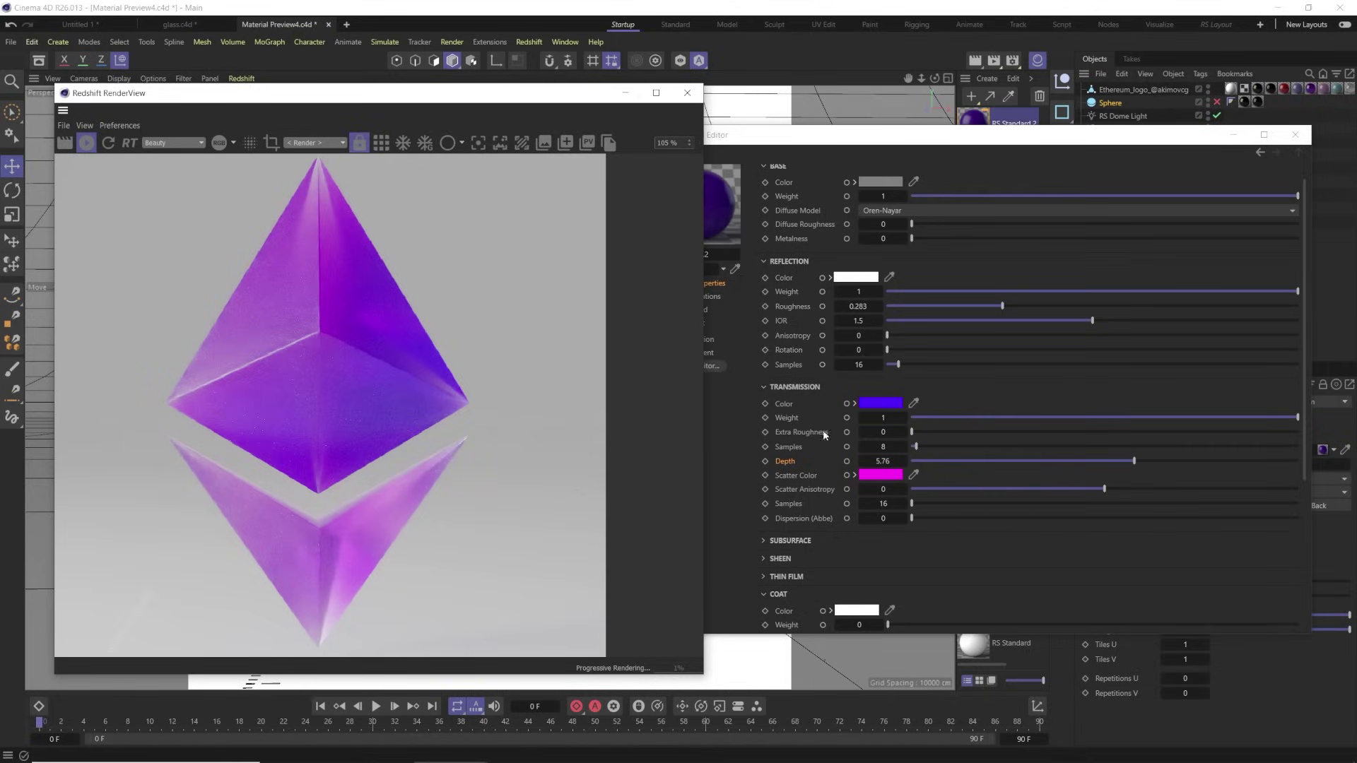
Try Transmission Depth values of 0.09, 10 and 50 on the purple logo material
left_click_drag(1020, 461, 914, 461)
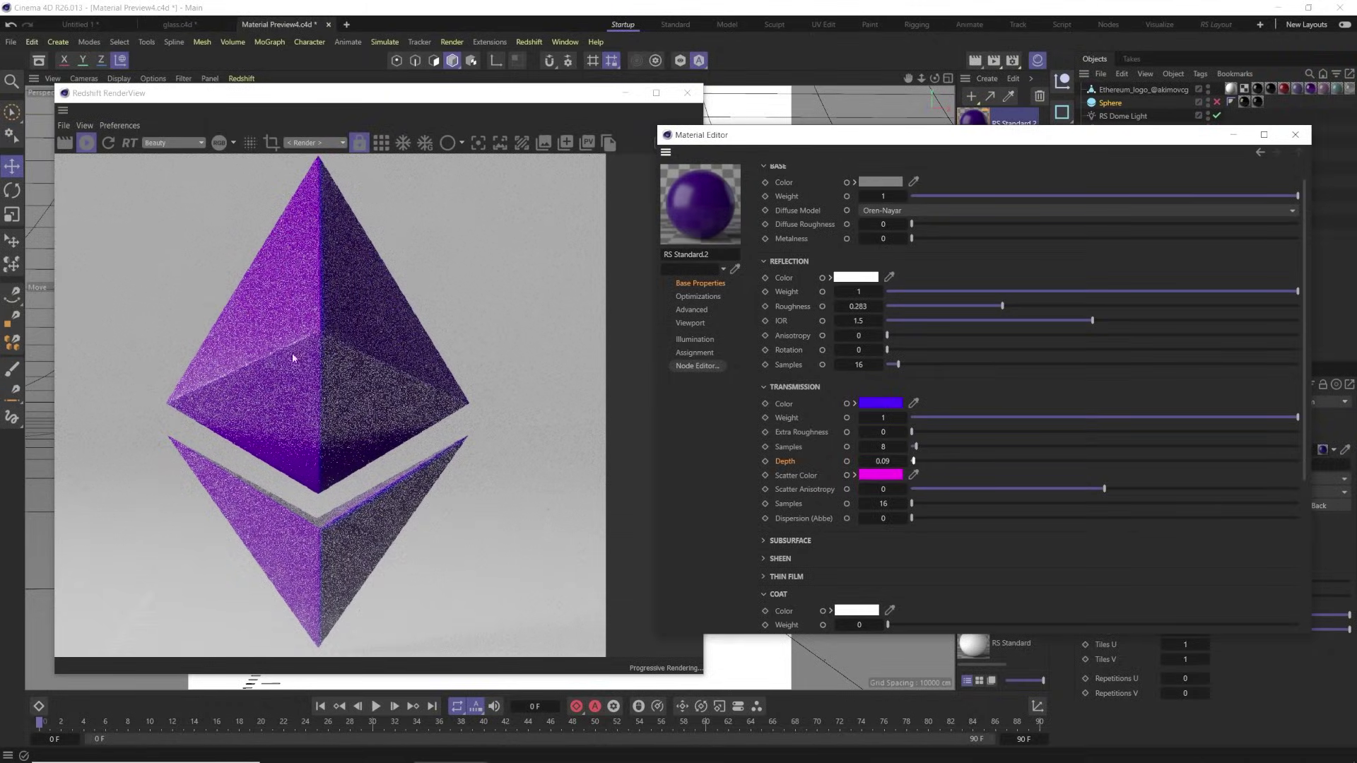
left_click_drag(931, 462, 1301, 462)
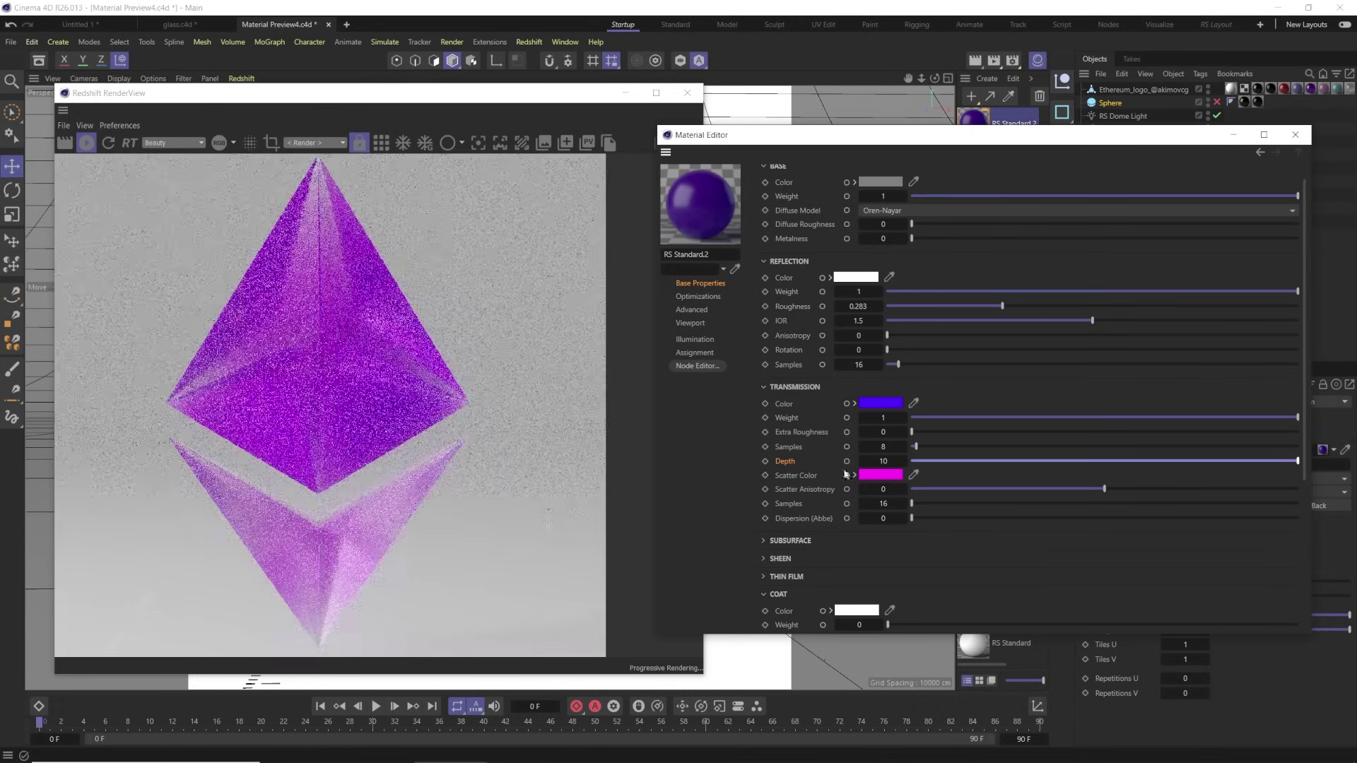
left_click(893, 460)
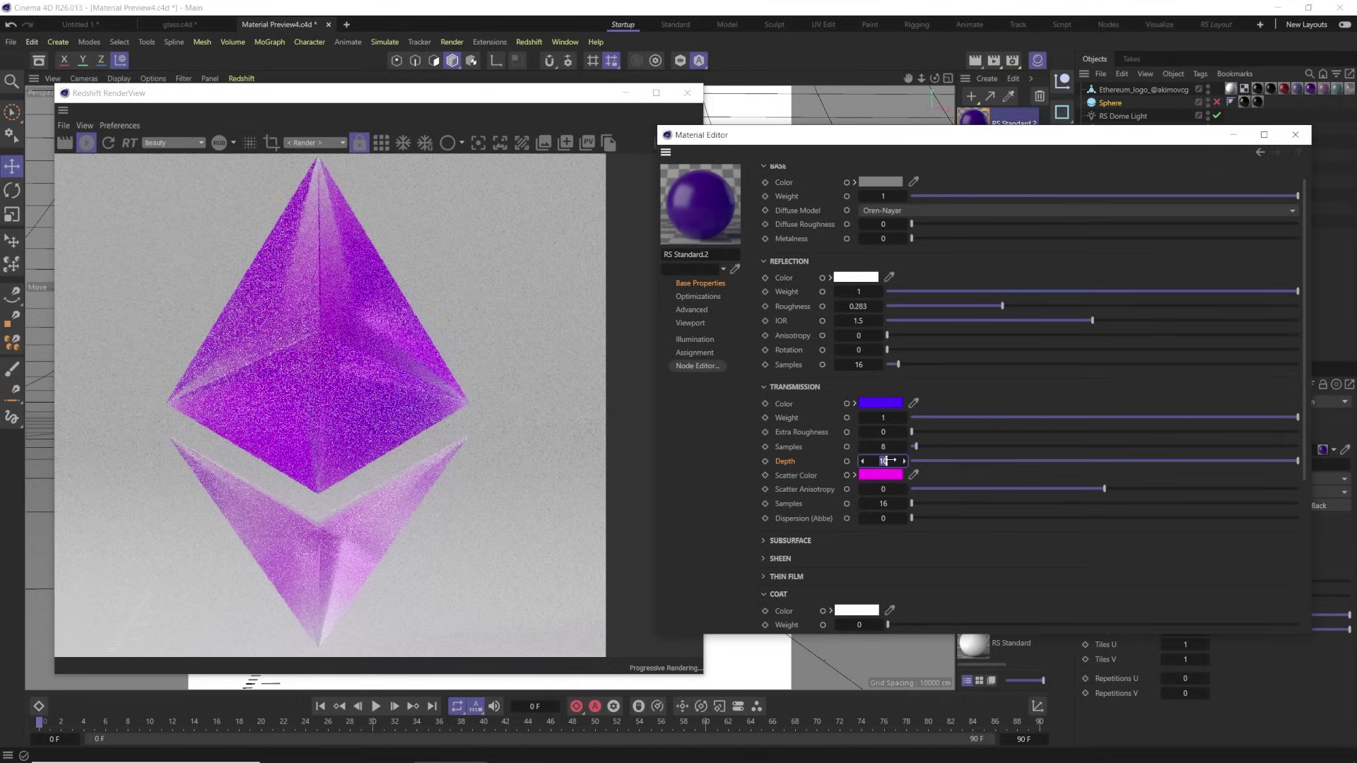
type("50")
key("Return")
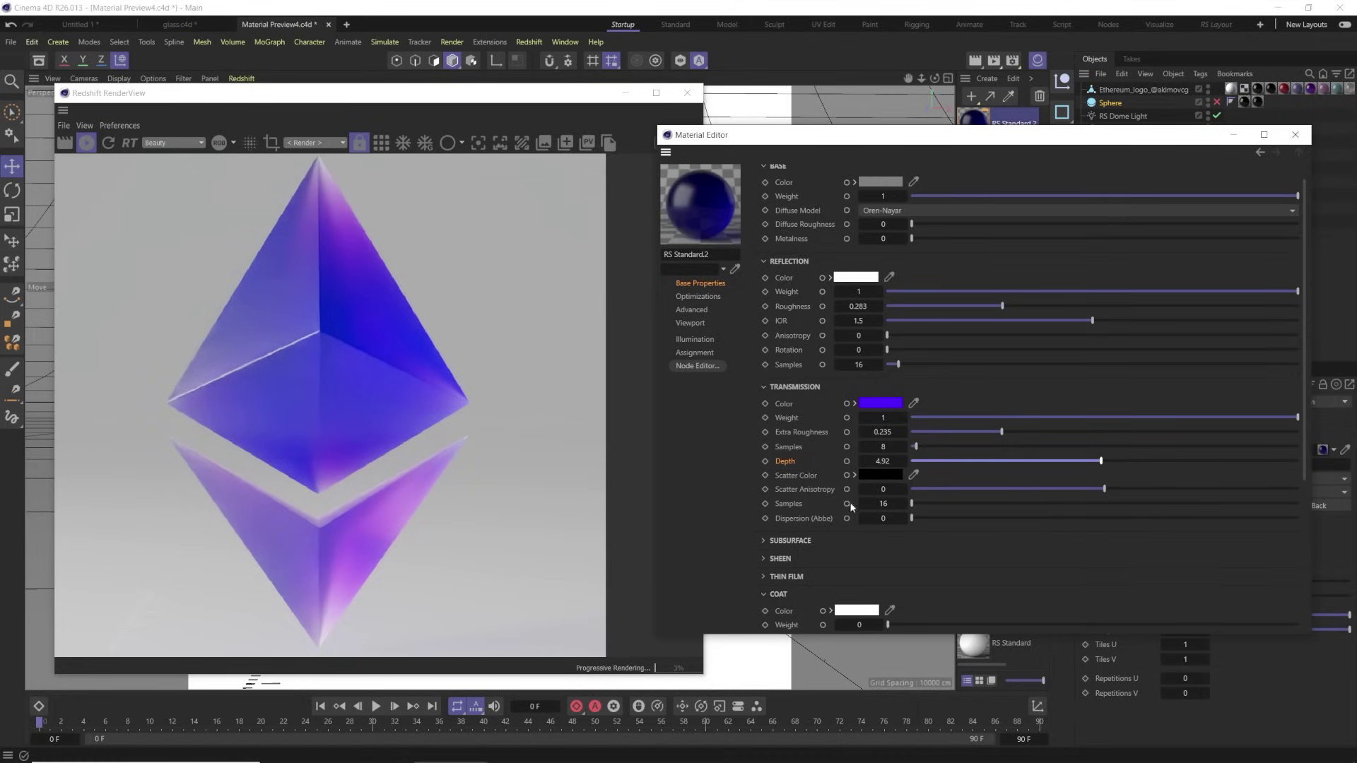
Set the Transmission Color to white and both the Extra Roughness and Depth to 0
left_click(869, 408)
left_click_drag(798, 481, 749, 471)
left_click(1011, 418)
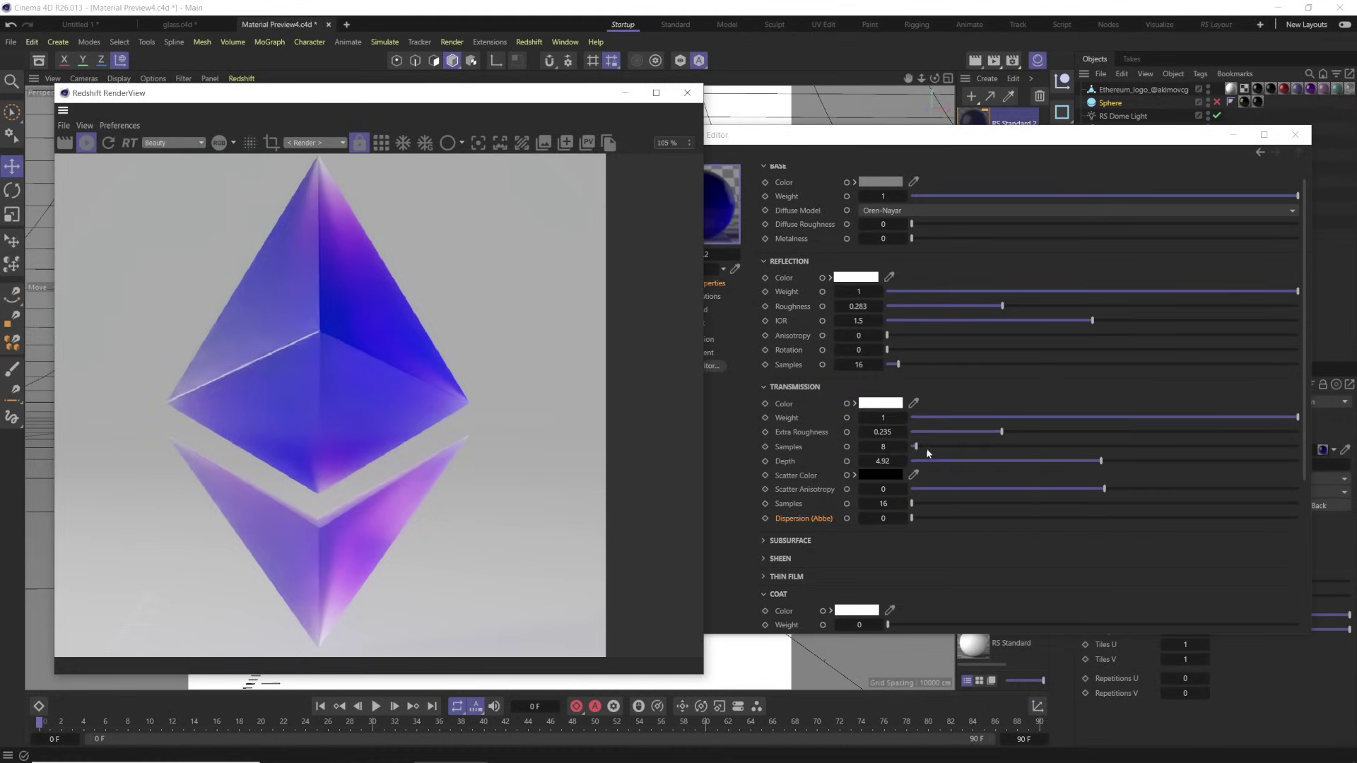
left_click_drag(947, 432, 905, 433)
left_click_drag(1017, 461, 722, 460)
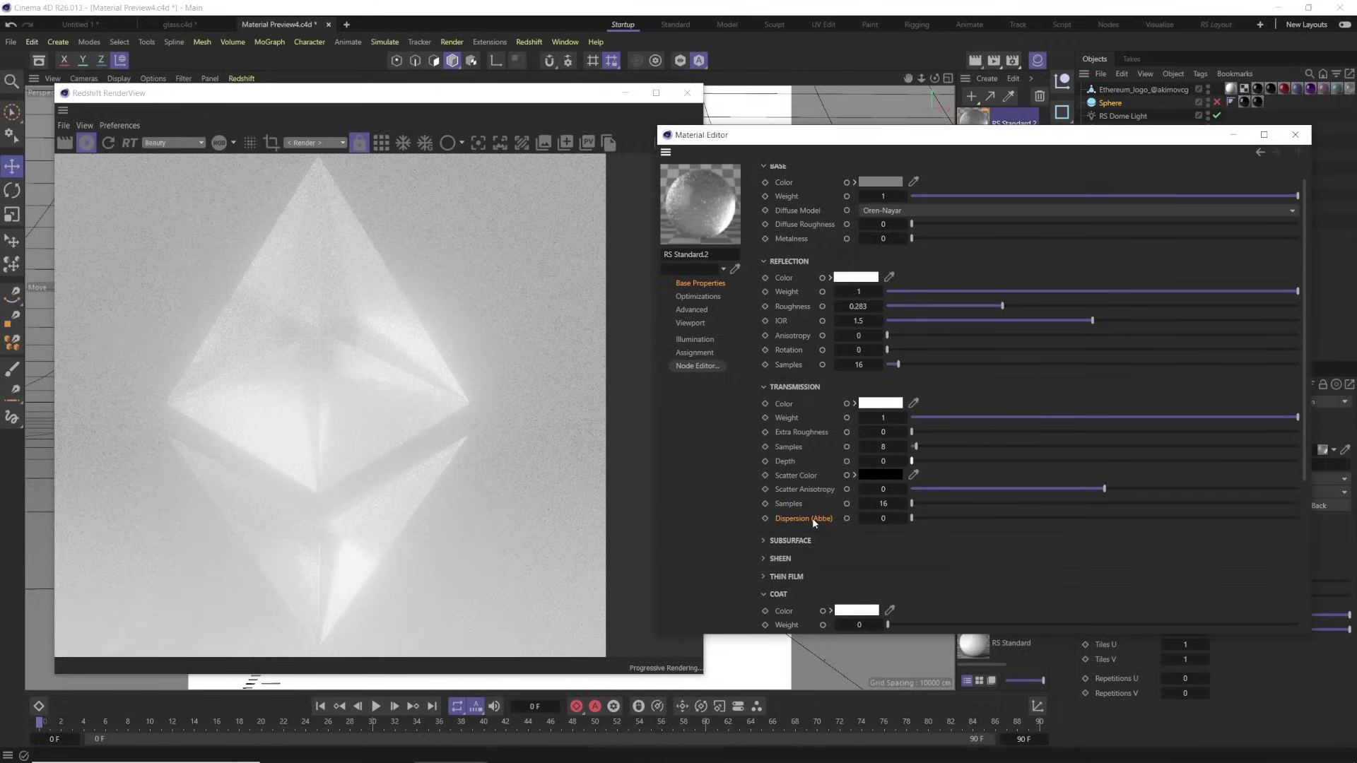
Try a Dispersion (Abbe) value of 64, set it to 2, and switch the RenderView to bucket rendering
left_click(890, 520)
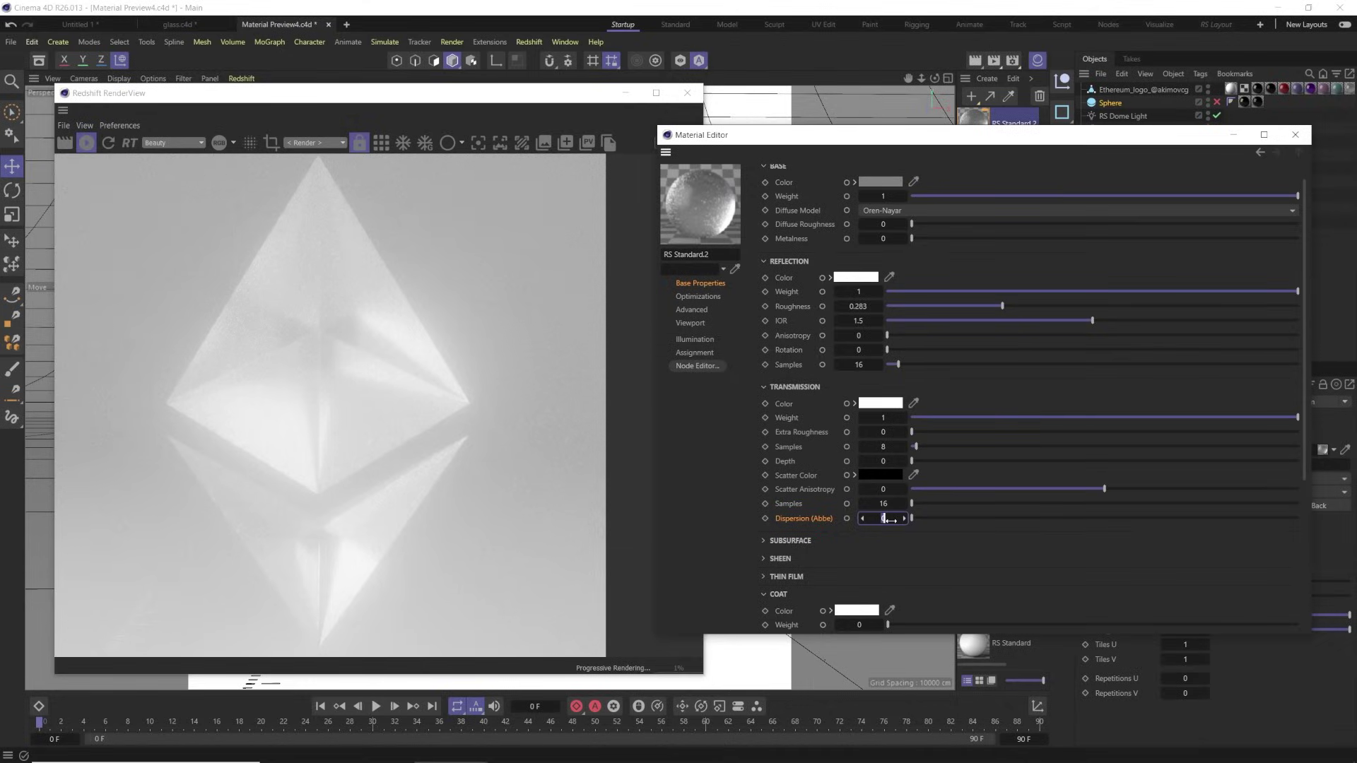
type("64")
key("Return")
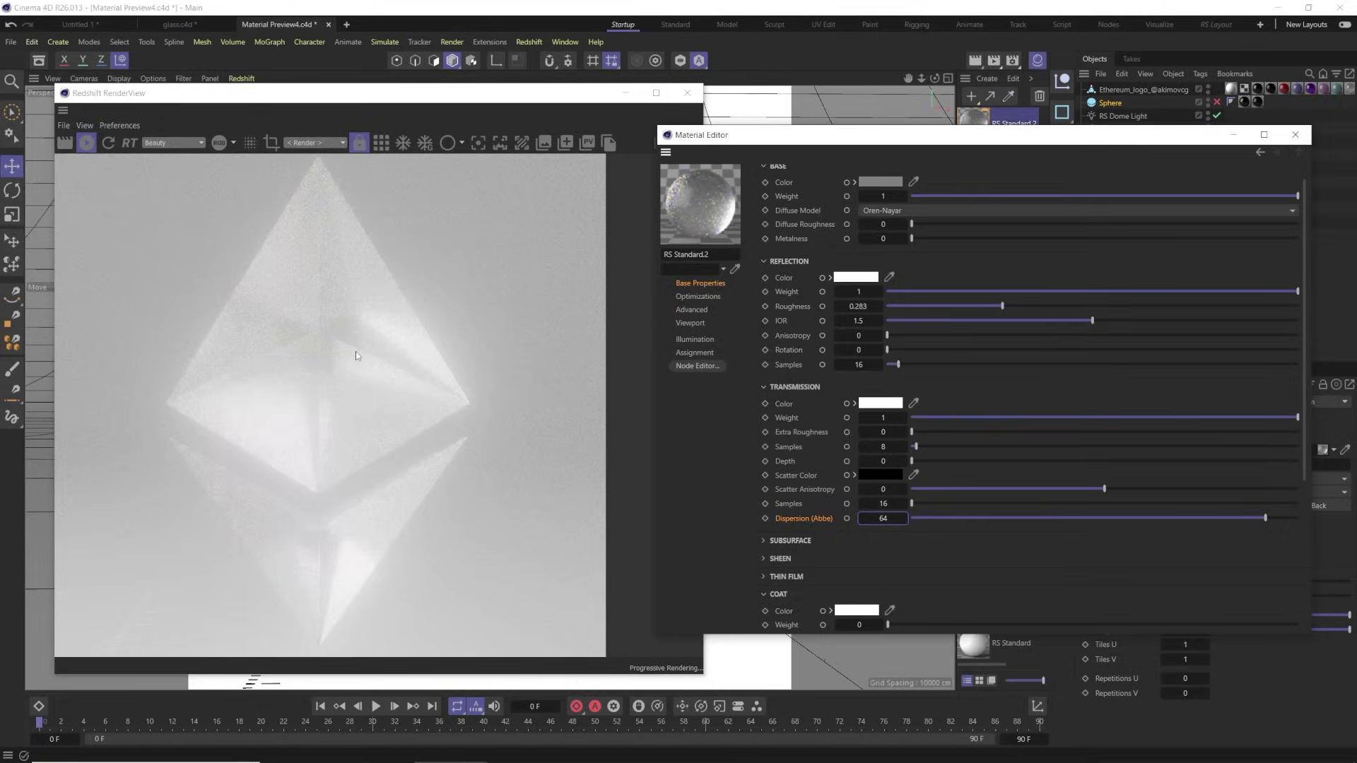
left_click(892, 521)
type("2")
key("Return")
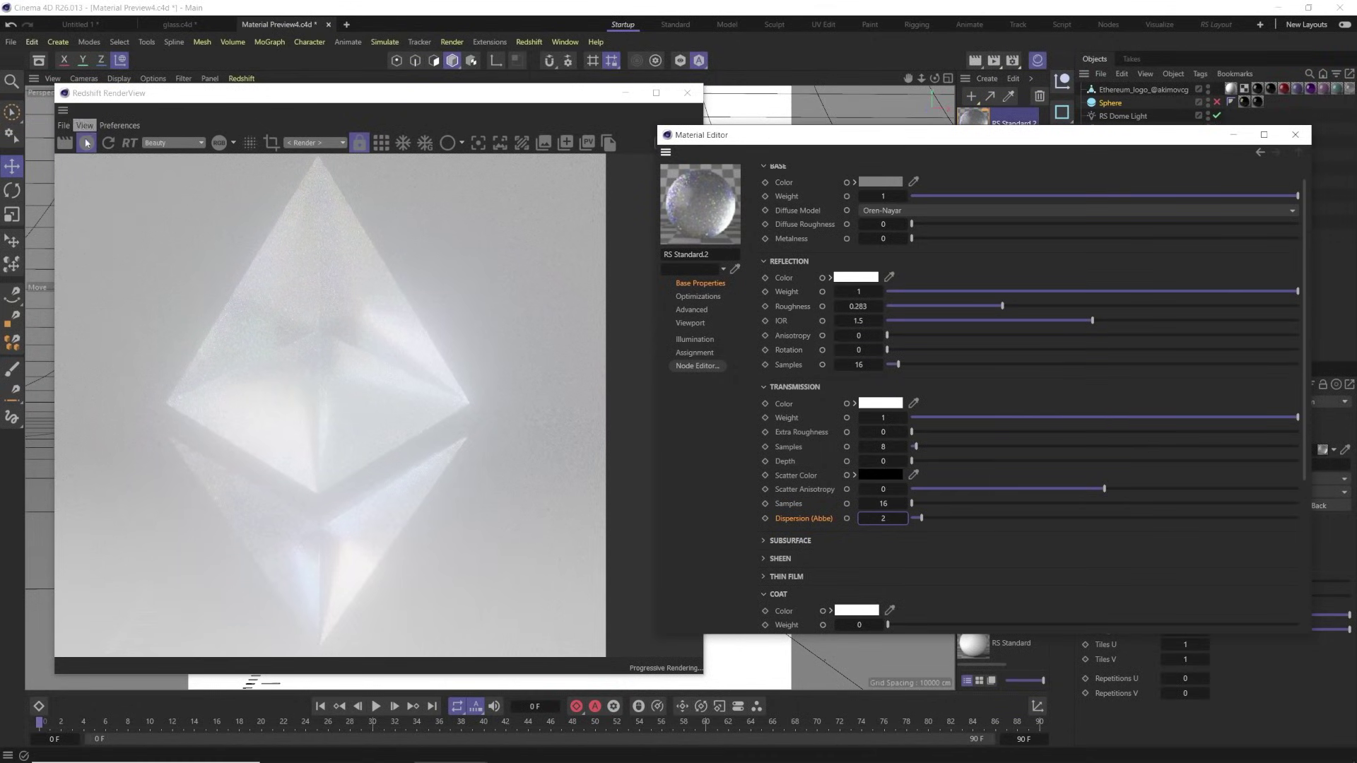
left_click(380, 141)
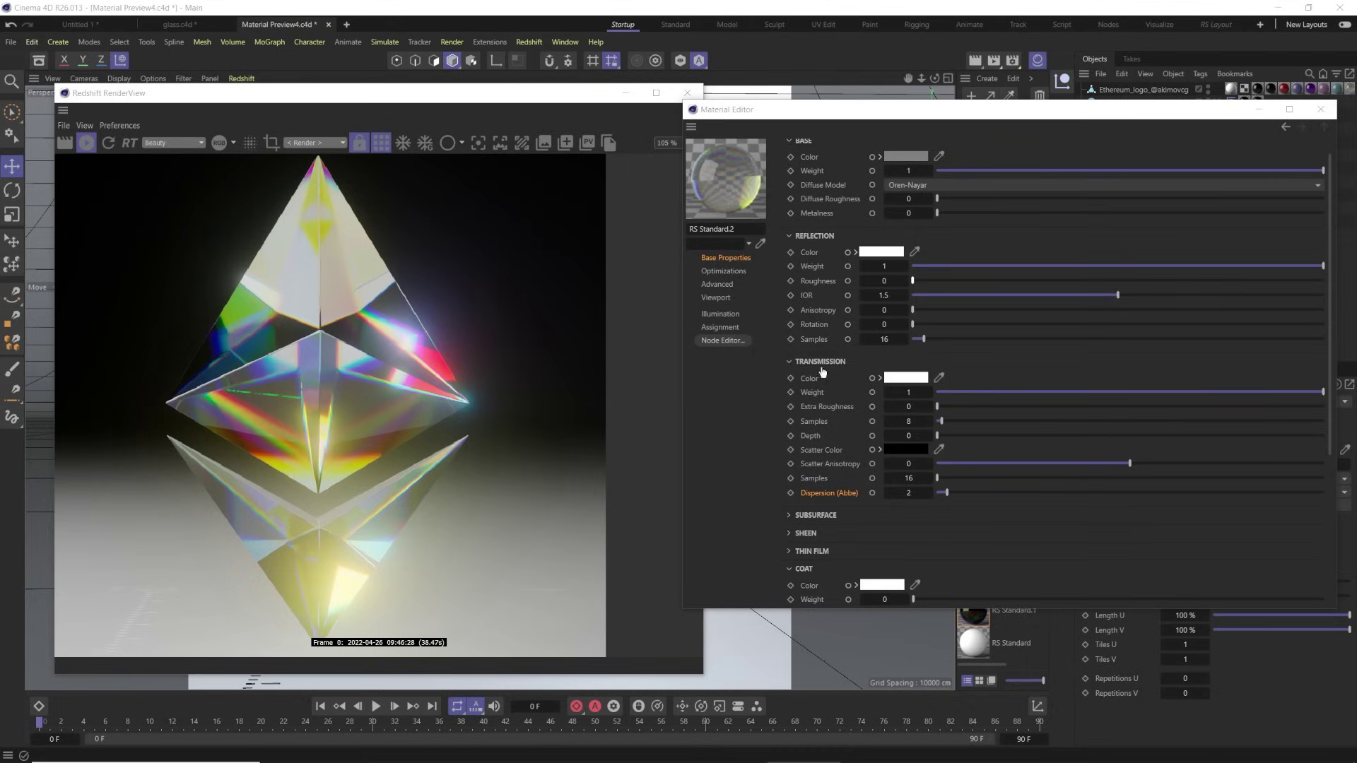
Set the Transmission Extra Roughness to 0.2, then lower it to 0.15
left_click(909, 407)
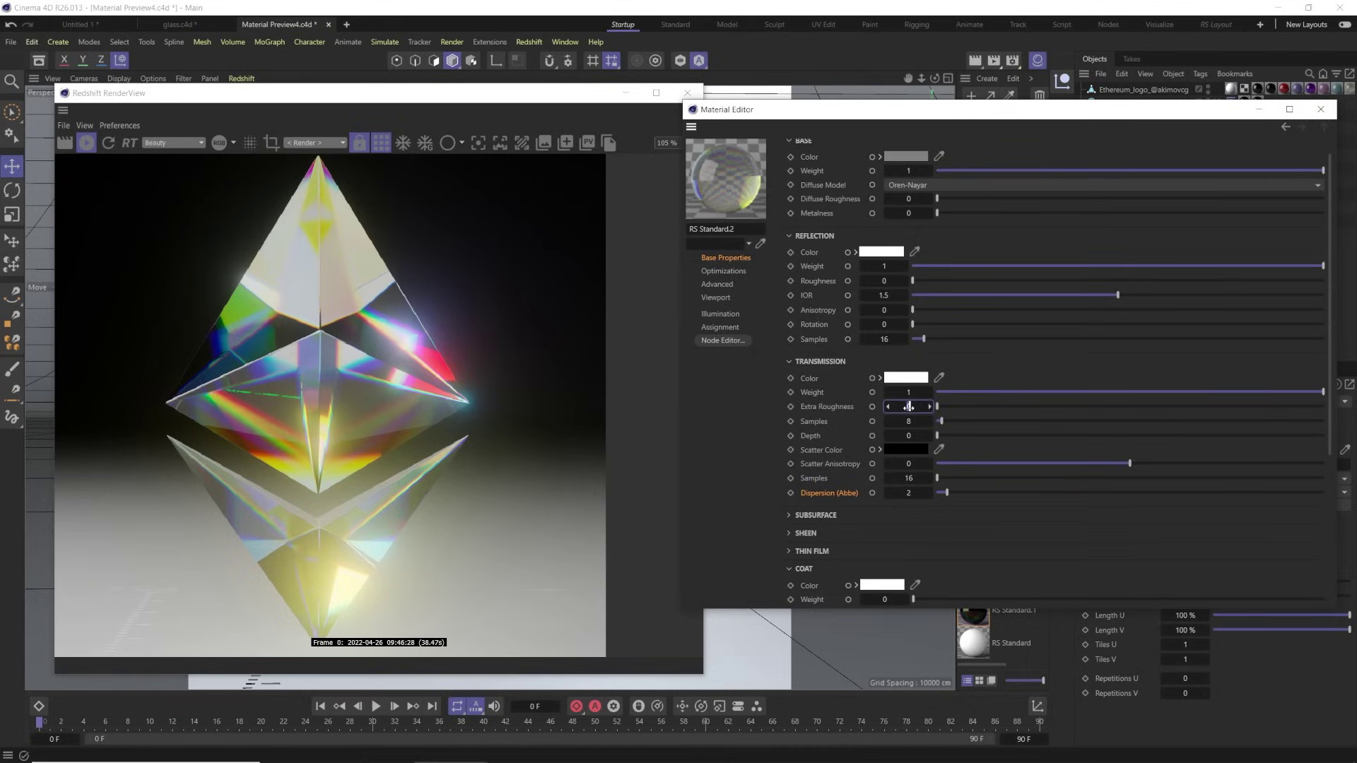
type("0.2")
key("Return")
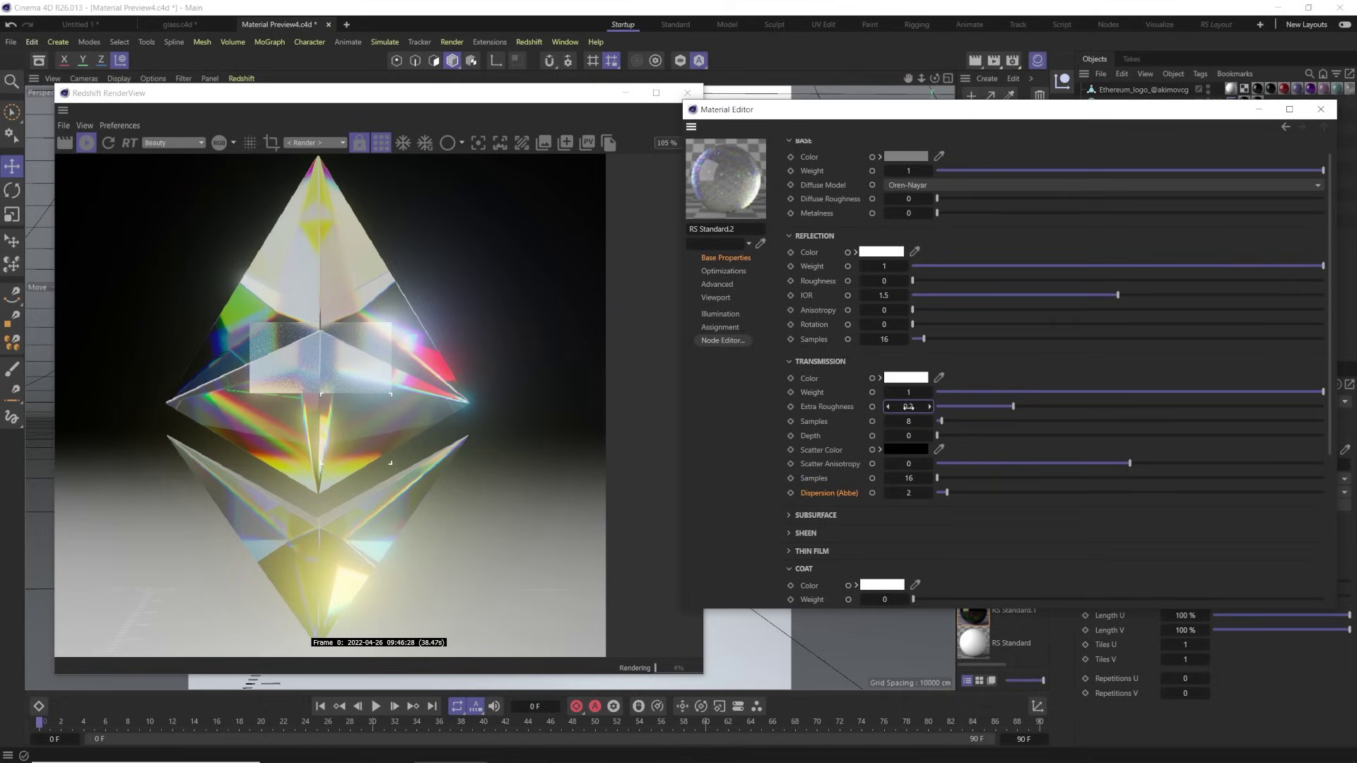
left_click_drag(909, 406, 908, 407)
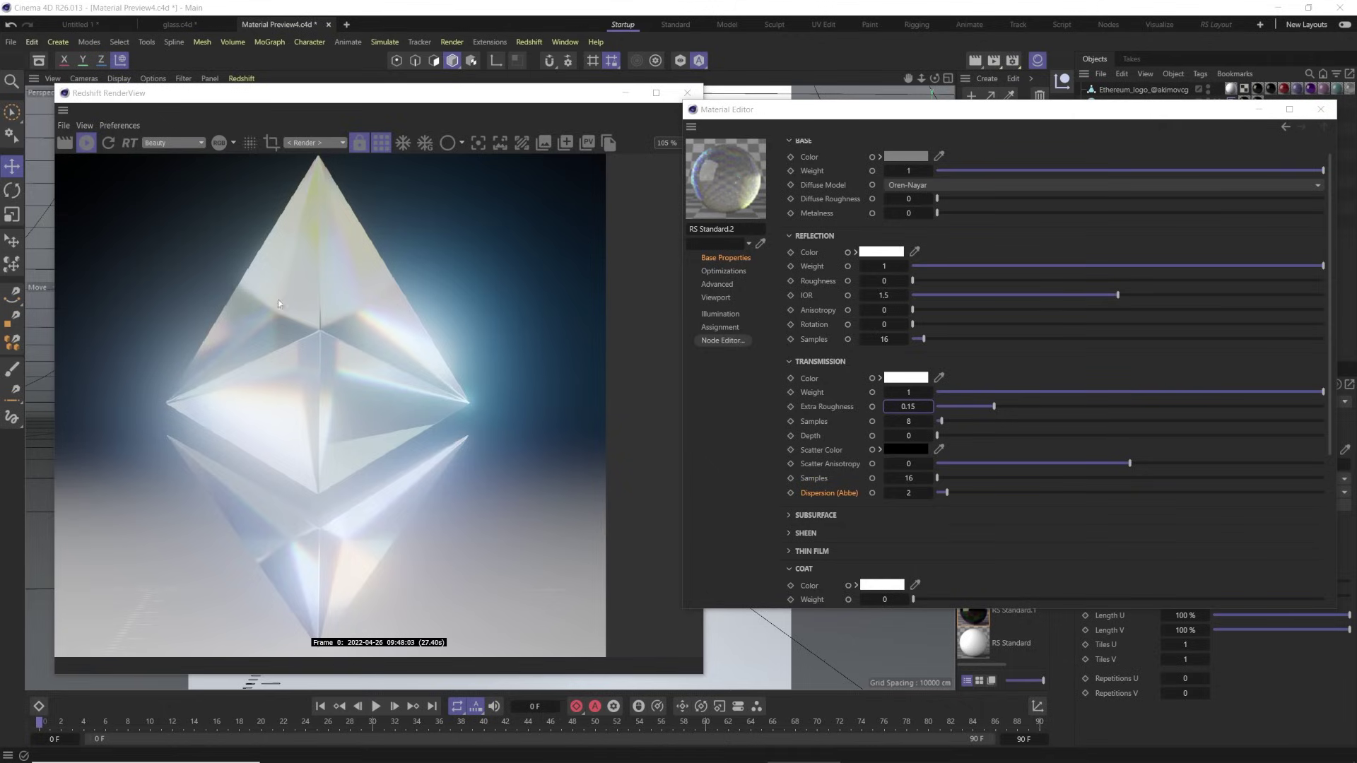
Set the Transmission Depth of the Red Thick Plastic material to 2.01
scroll(300, 368, "down", 2)
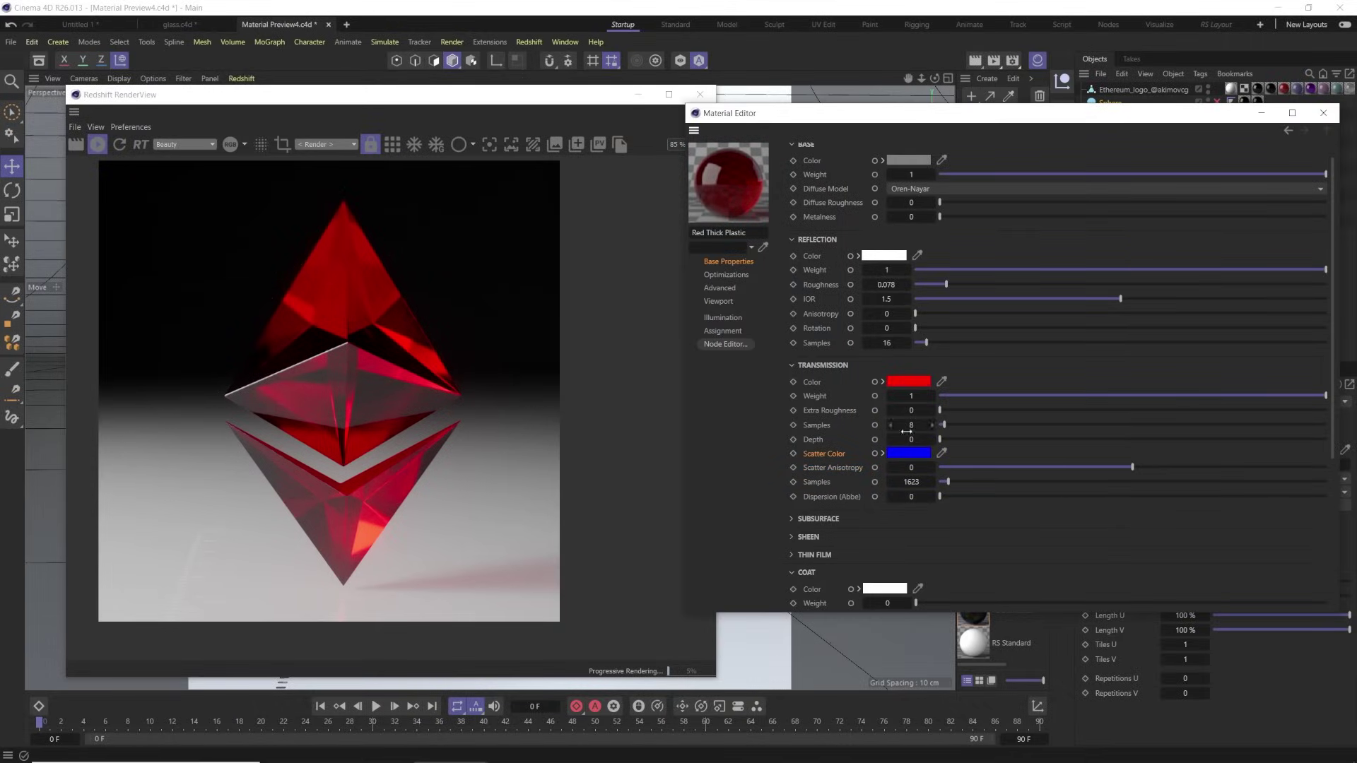
left_click(820, 440)
left_click_drag(956, 441, 1014, 439)
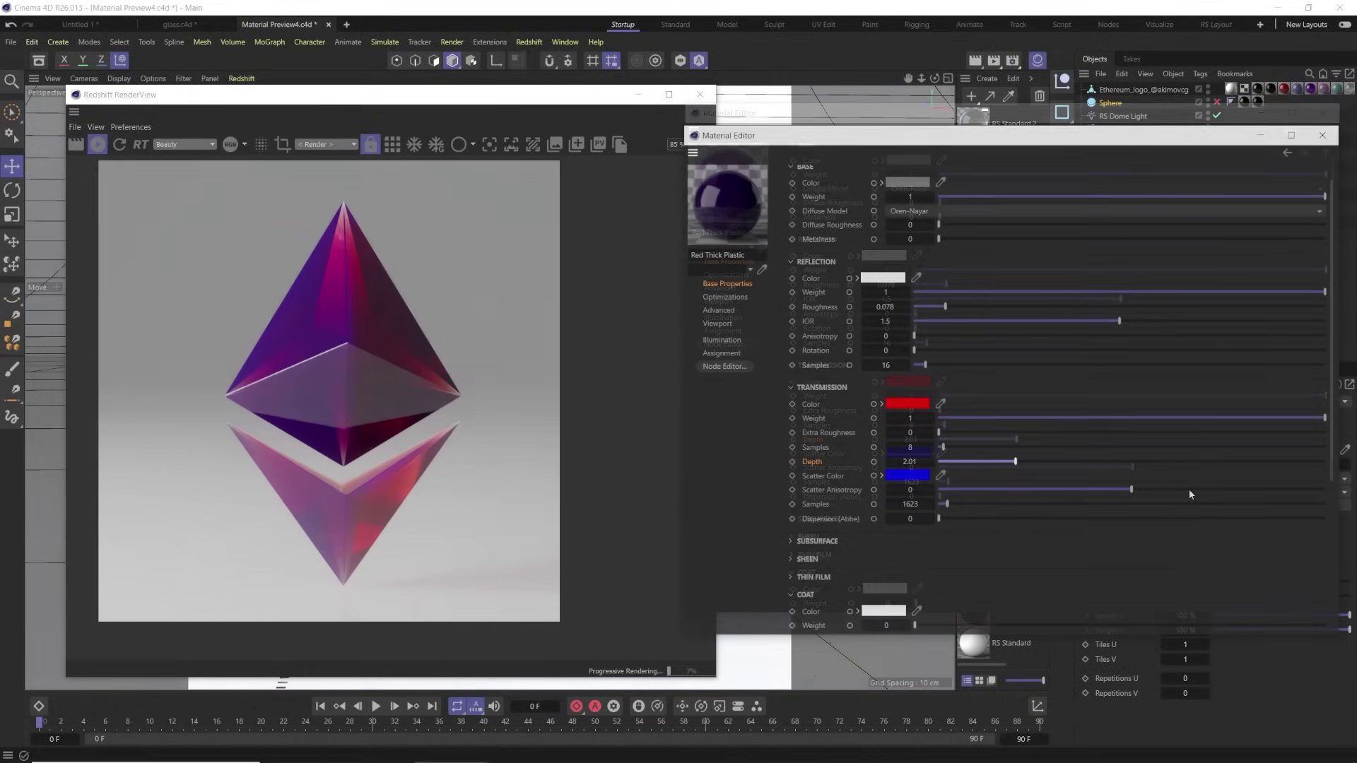
Compare Scatter Anisotropy values of -0.588, -0.872 and -0.944 on the logo render
left_click_drag(1132, 490, 1017, 490)
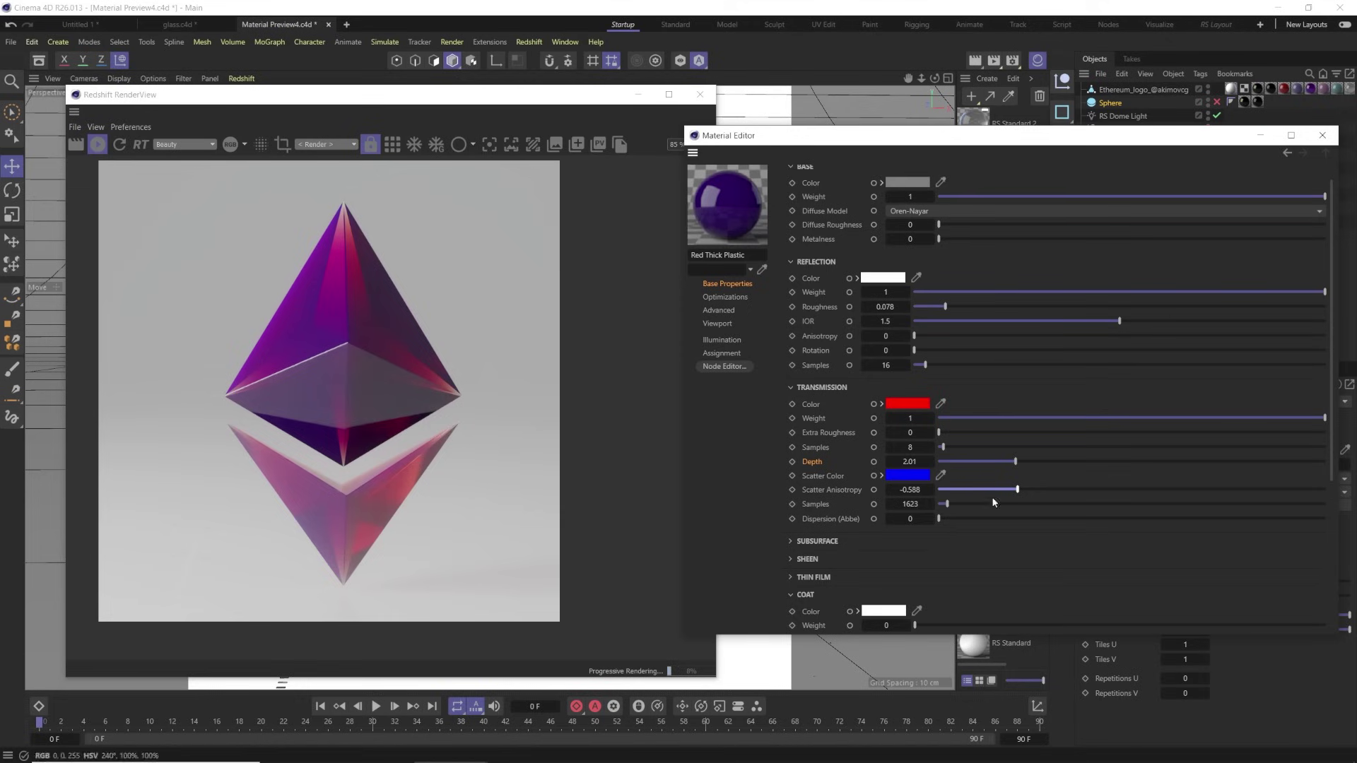
left_click_drag(1018, 489, 963, 490)
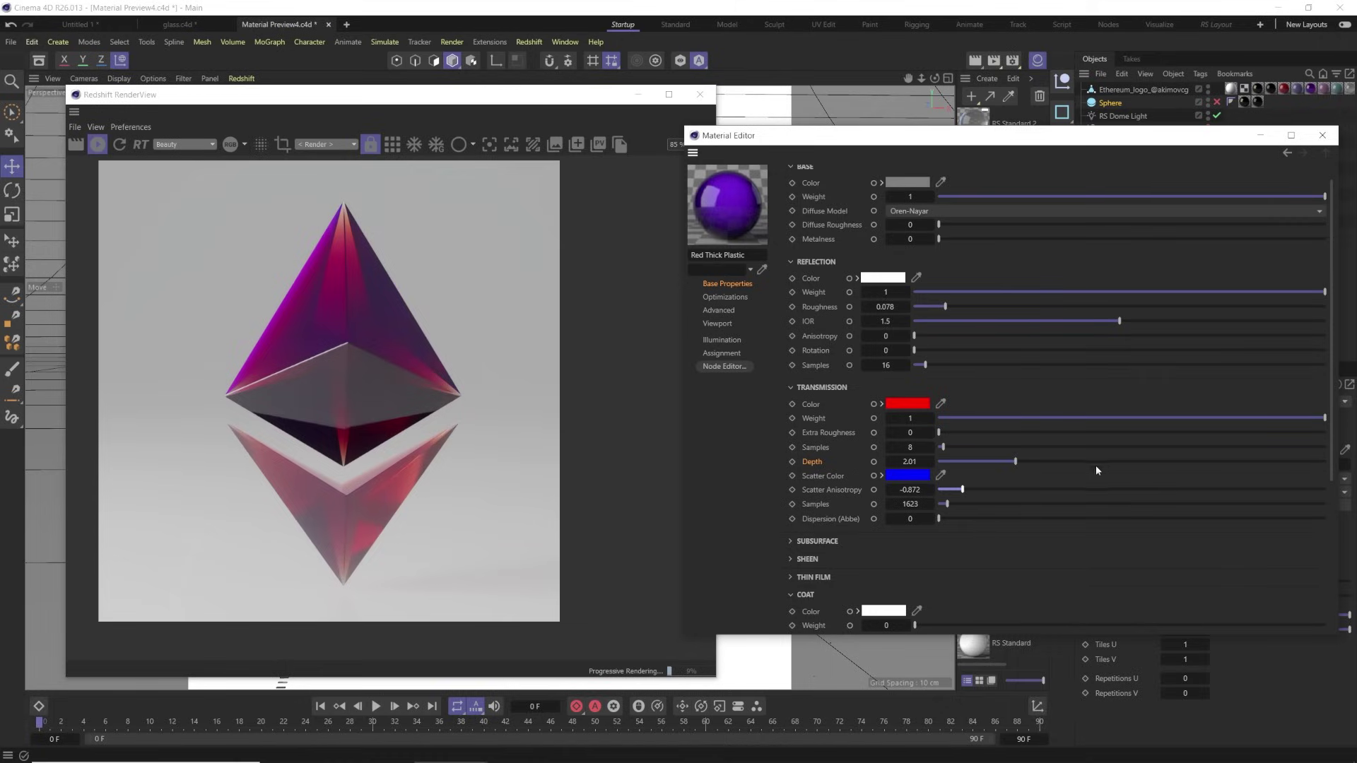
left_click_drag(962, 489, 947, 489)
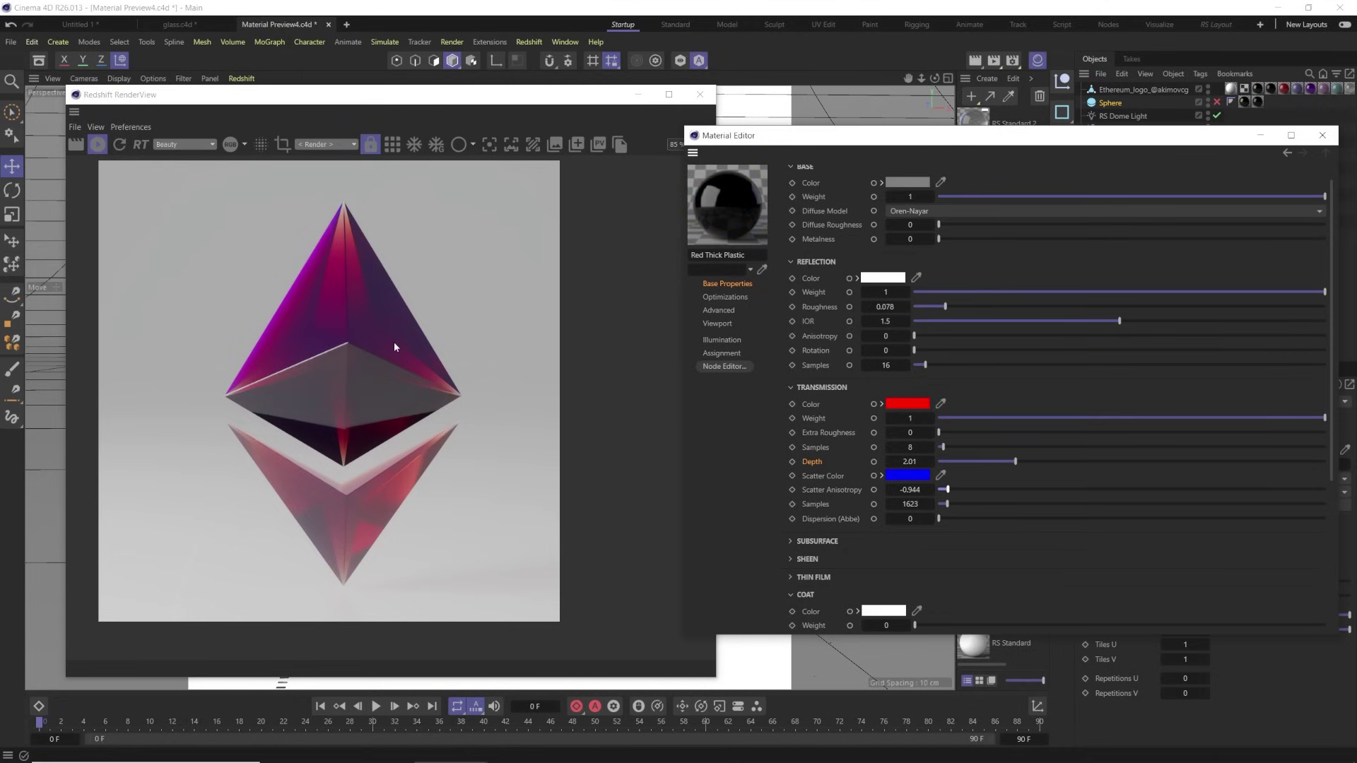
Compare positive Scatter Anisotropy values of 0.692, 0.356 and 0.8 on the logo render
left_click_drag(970, 489, 1219, 486)
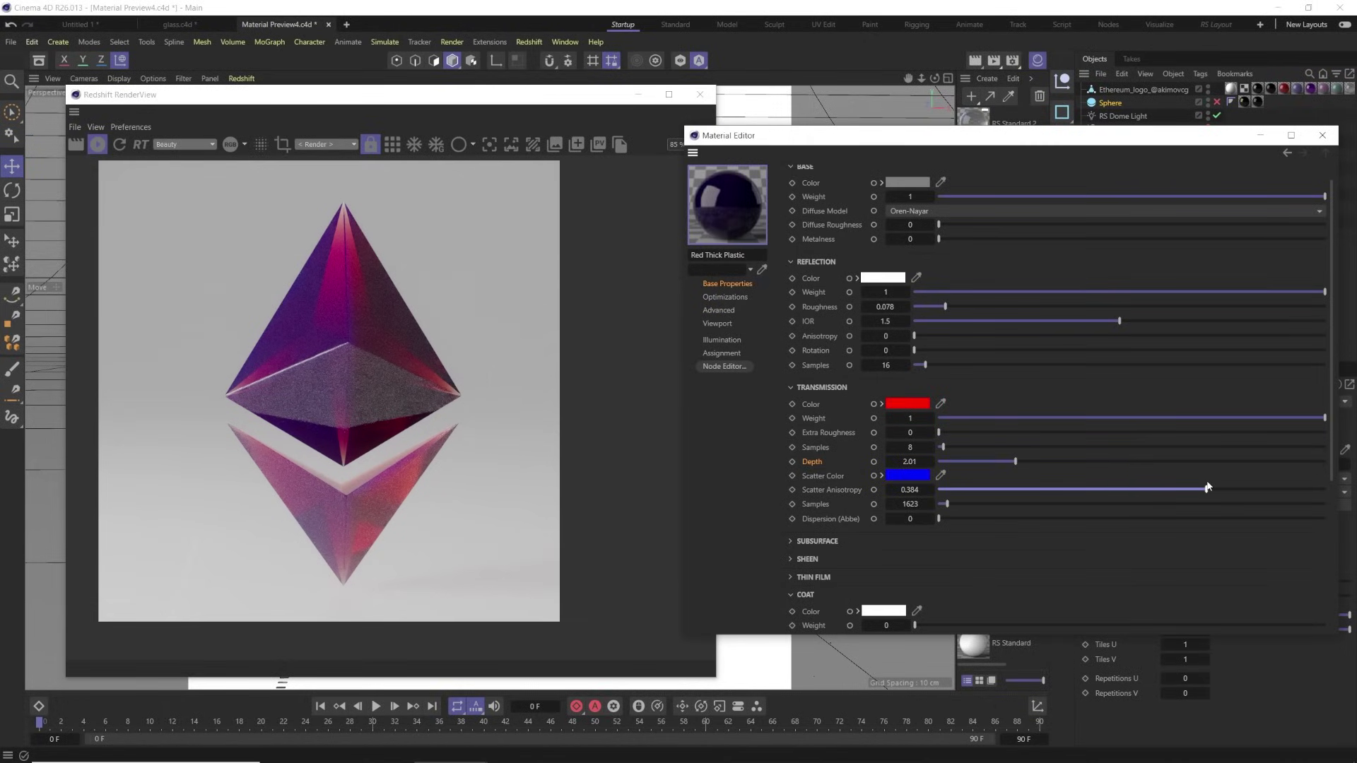
left_click_drag(1230, 488, 1266, 491)
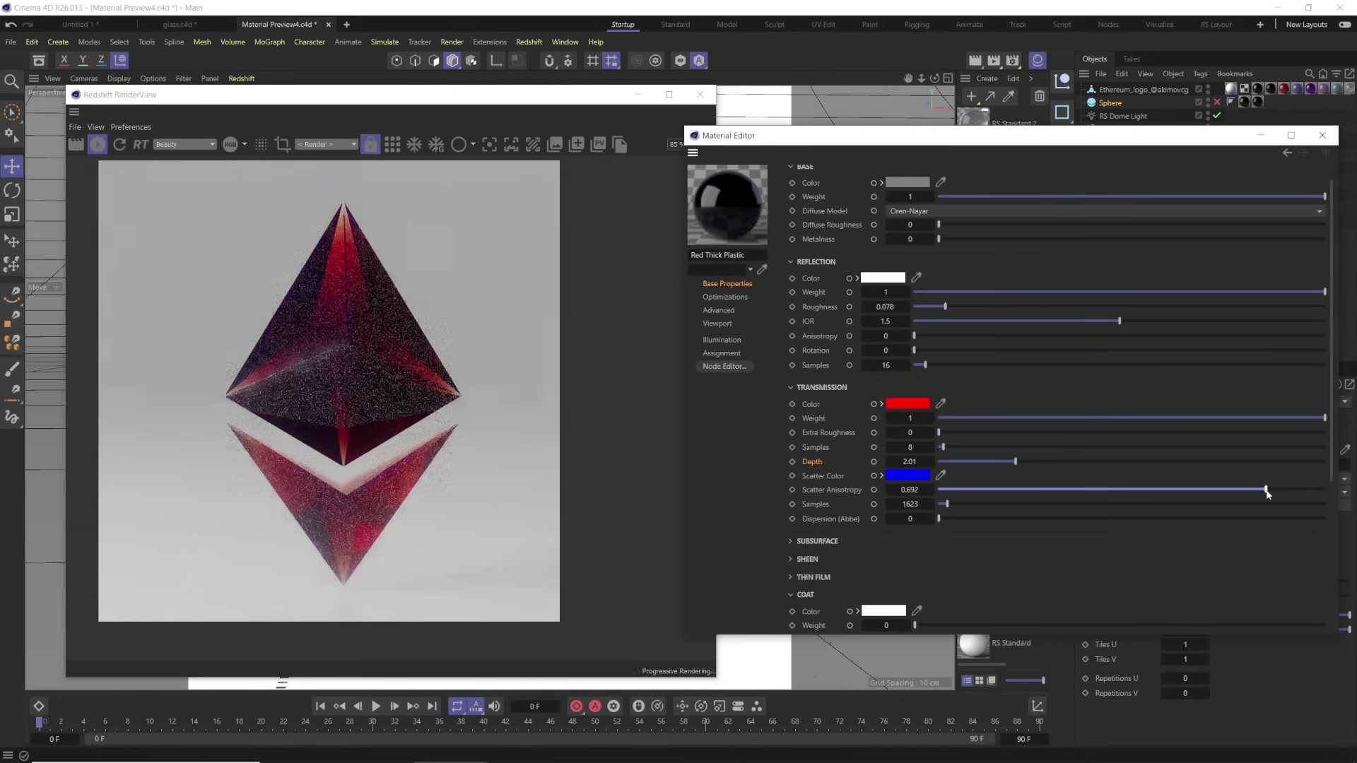
left_click_drag(1234, 492, 1200, 489)
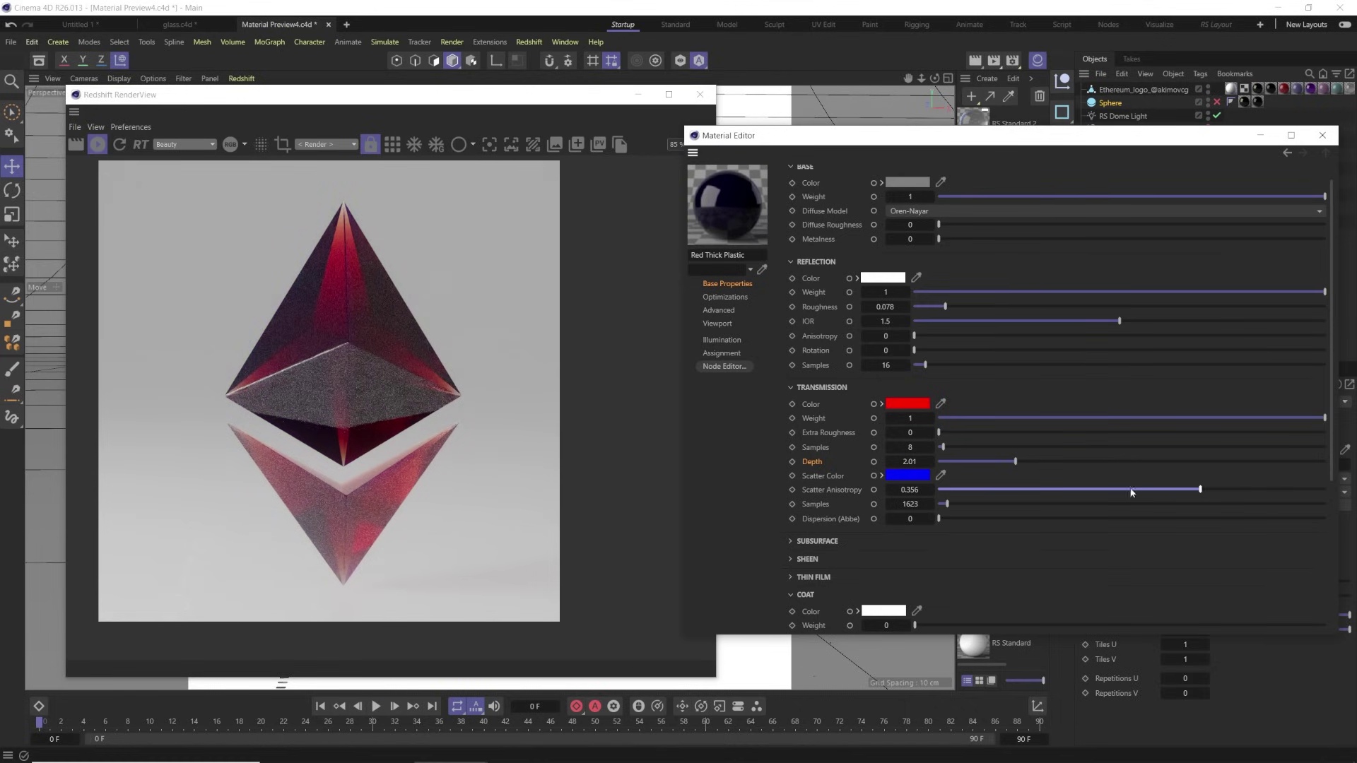
left_click_drag(1200, 489, 1286, 491)
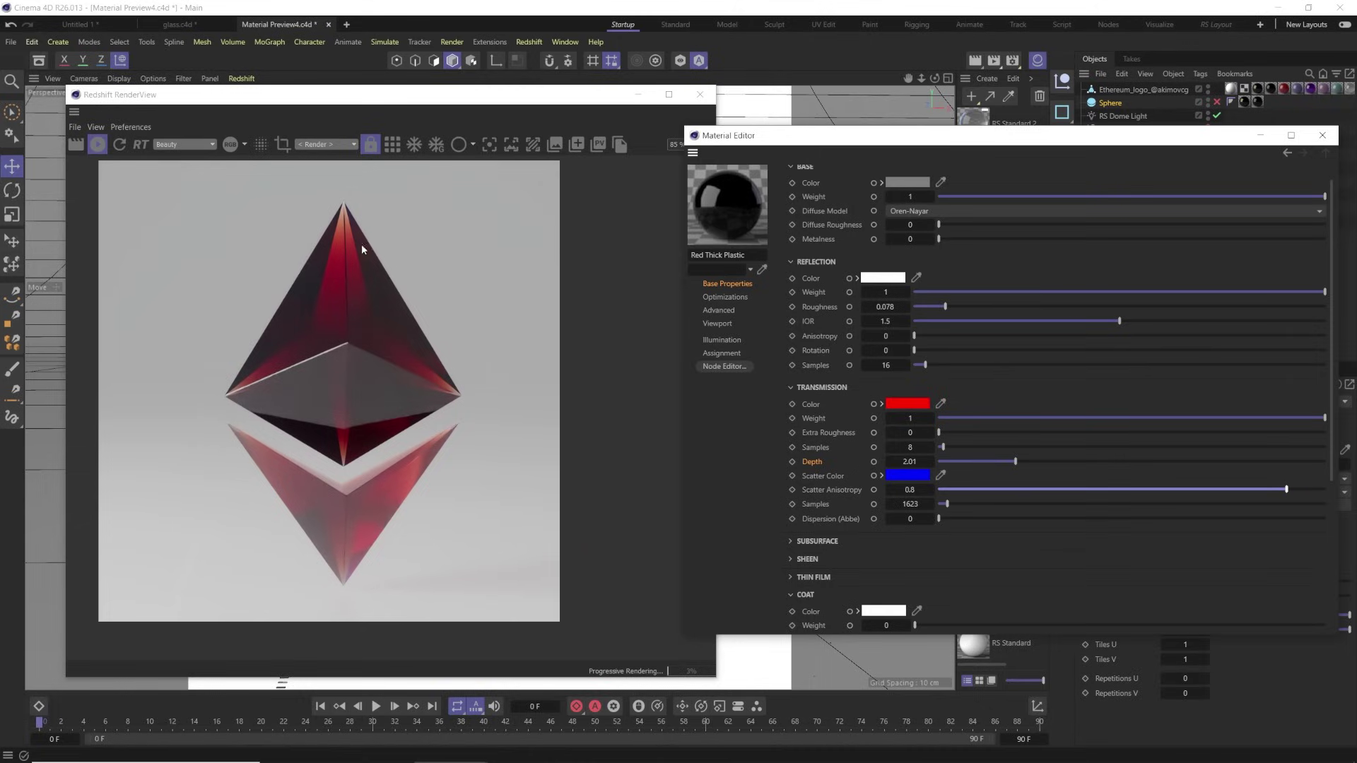
Compare Scatter Anisotropy values of -0.68 and 0.634, then reset the Scatter Anisotropy to 0
left_click_drag(1226, 489, 999, 490)
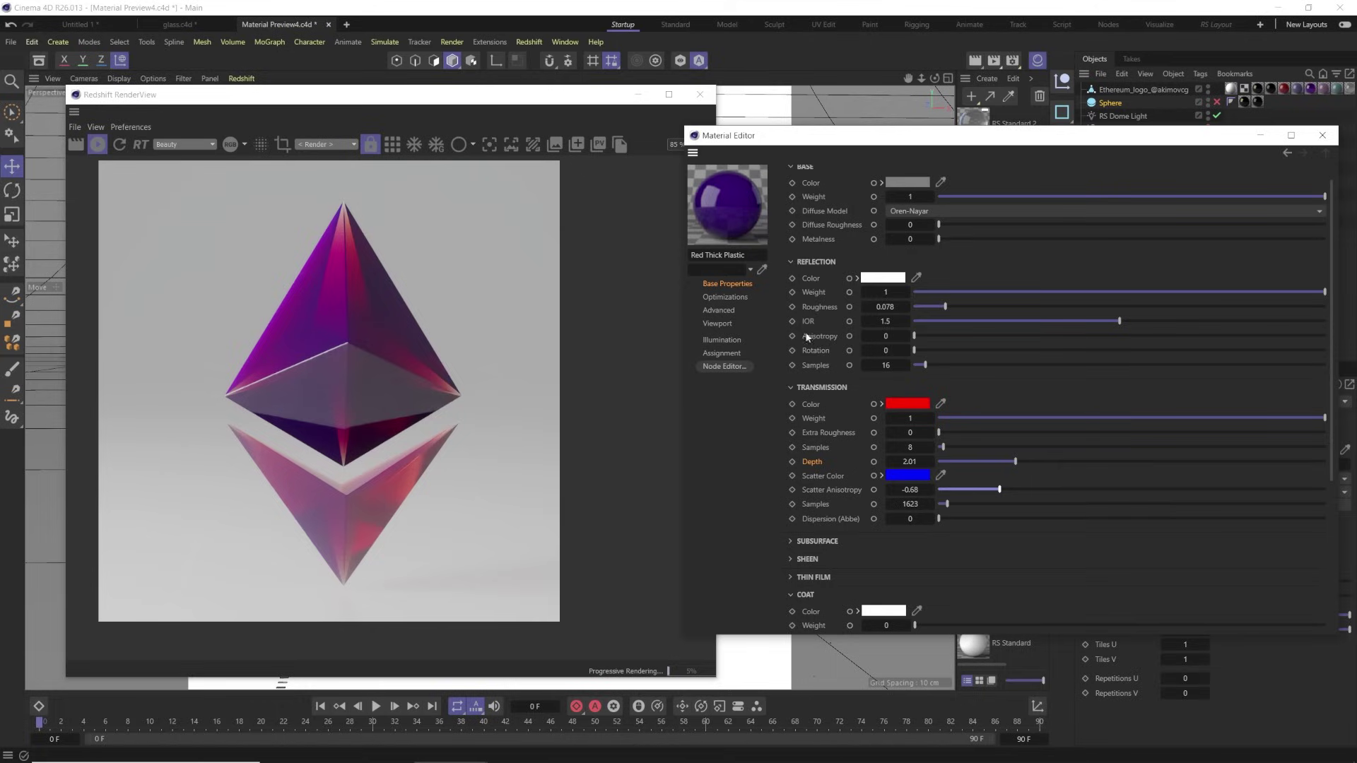
left_click(820, 493)
left_click_drag(1129, 497, 1255, 490)
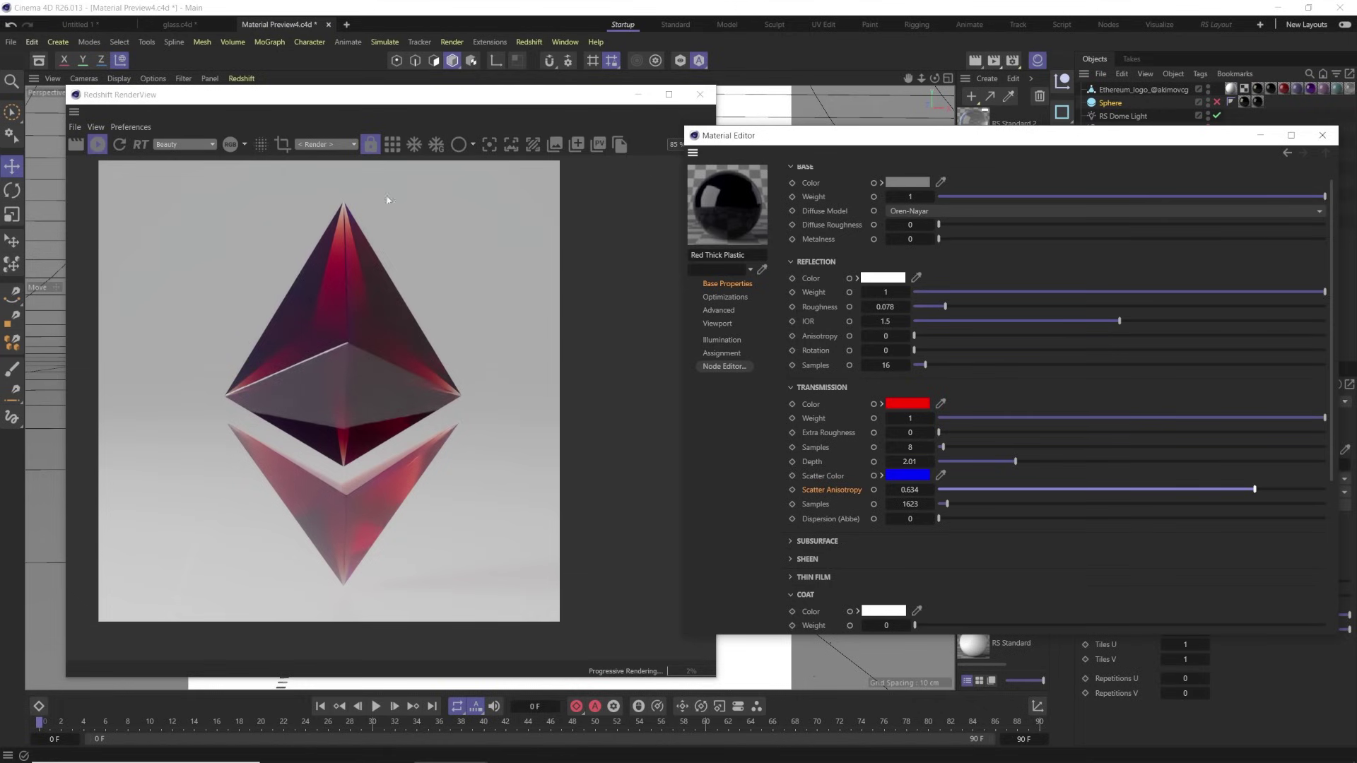
double_click(909, 490)
type("0")
key("Return")
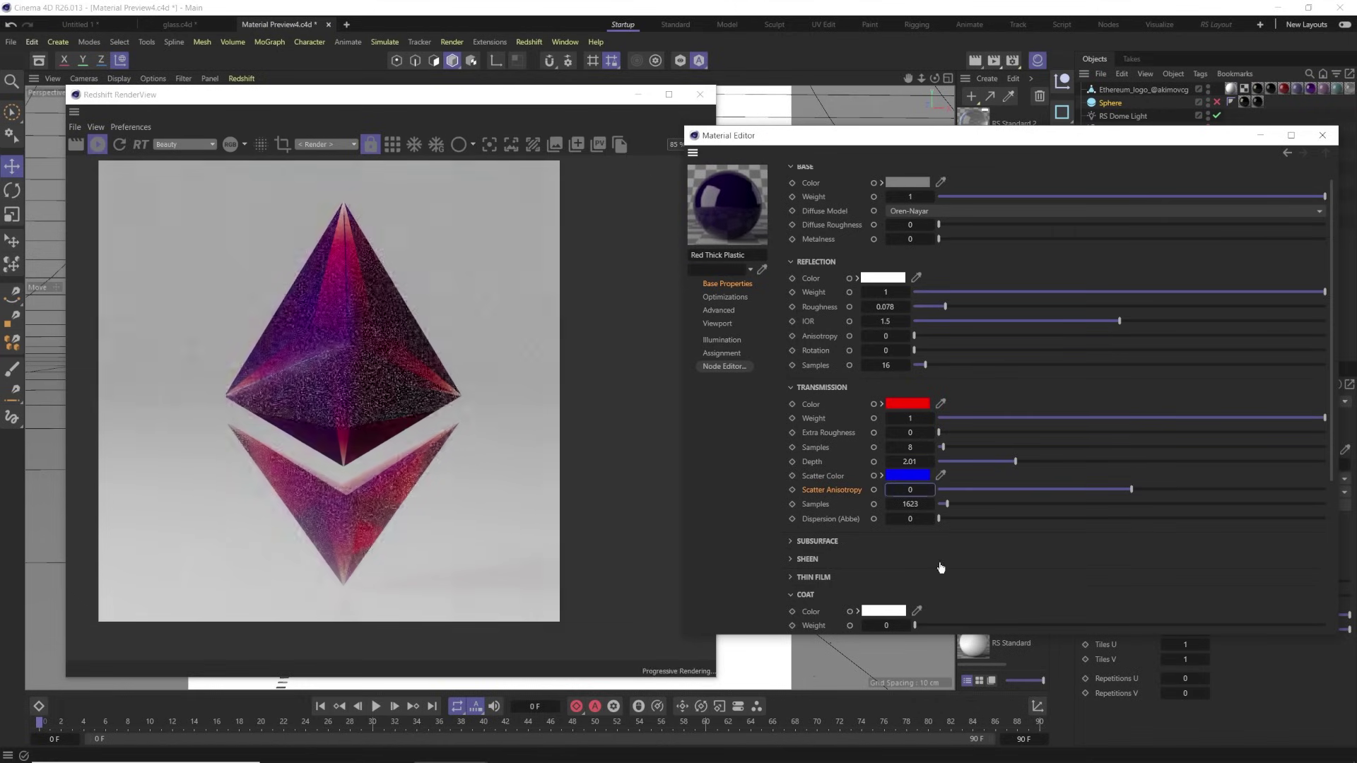
Set the Transmission scattering Samples to 1399, then close the RenderView and Material Editor windows
left_click_drag(926, 506, 898, 507)
left_click(357, 276)
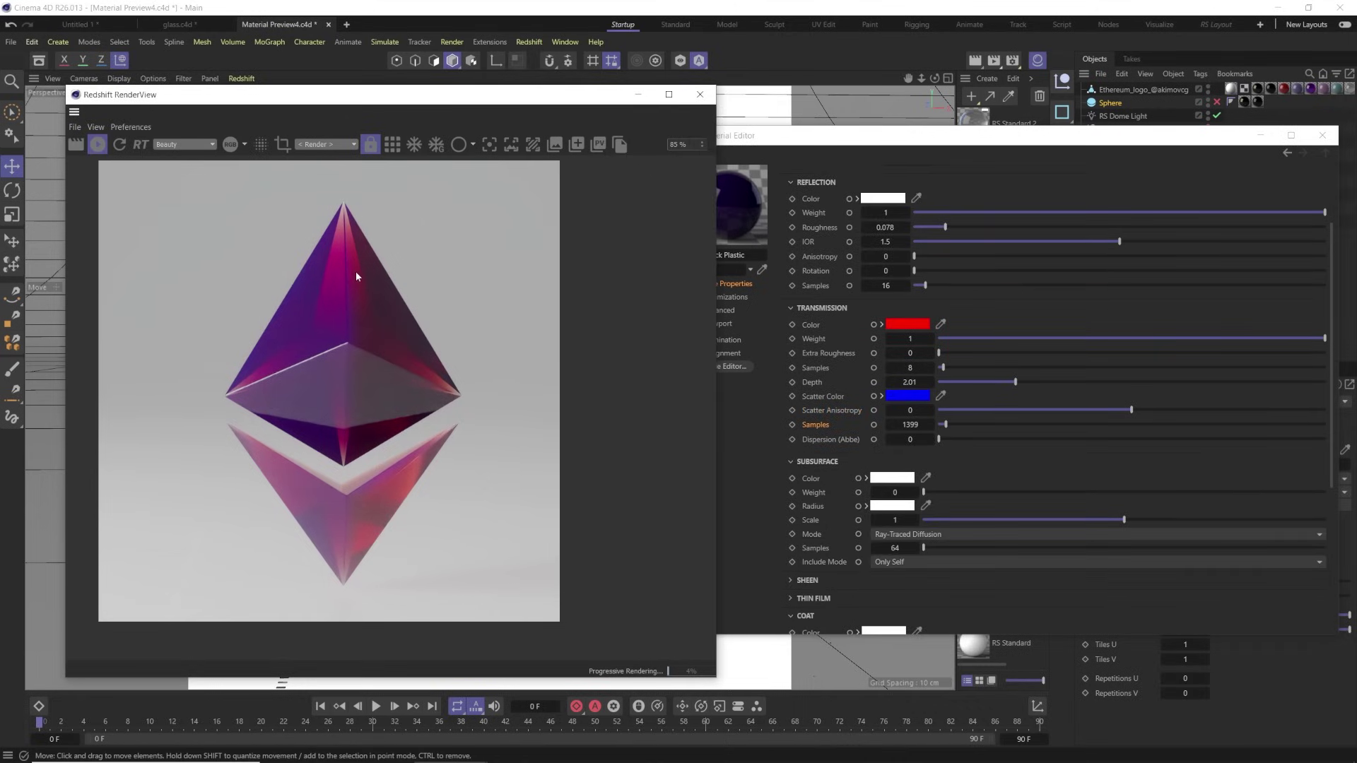
left_click(700, 94)
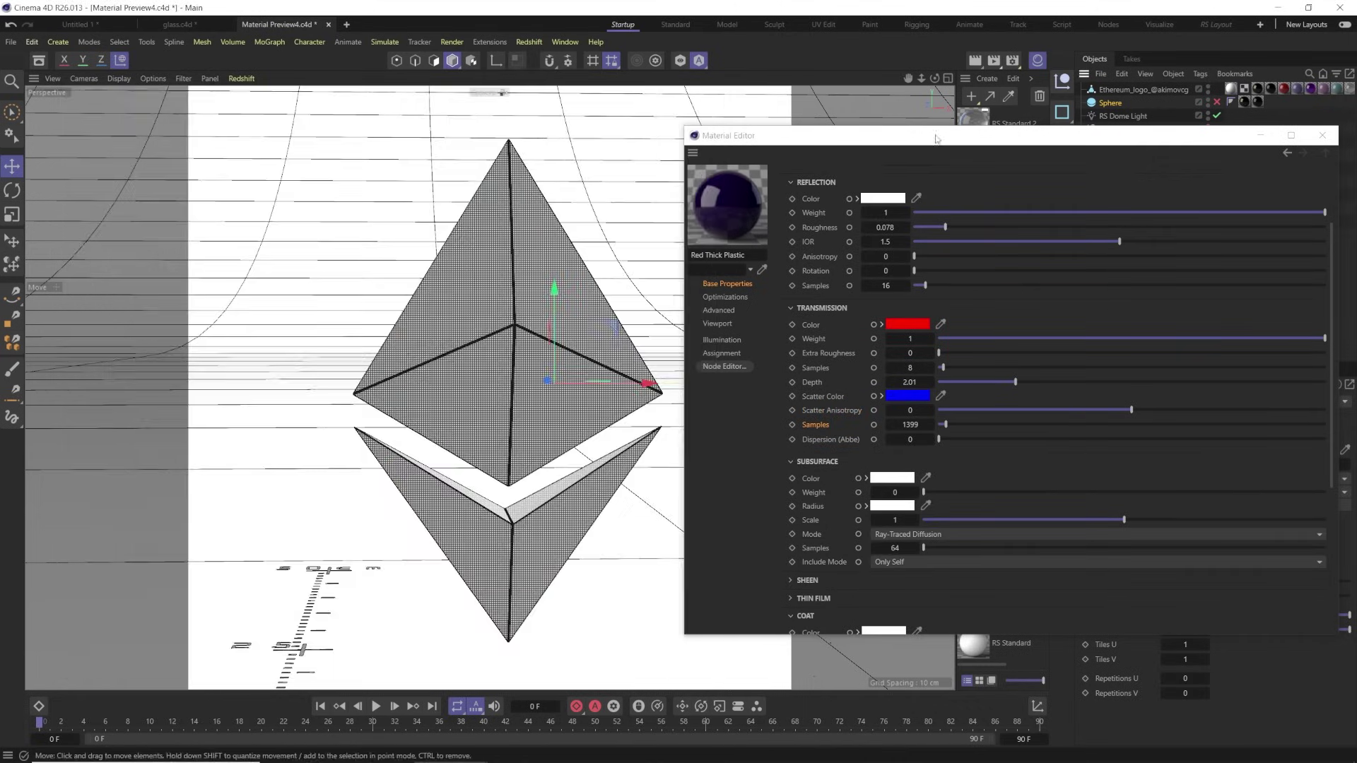
left_click(1322, 135)
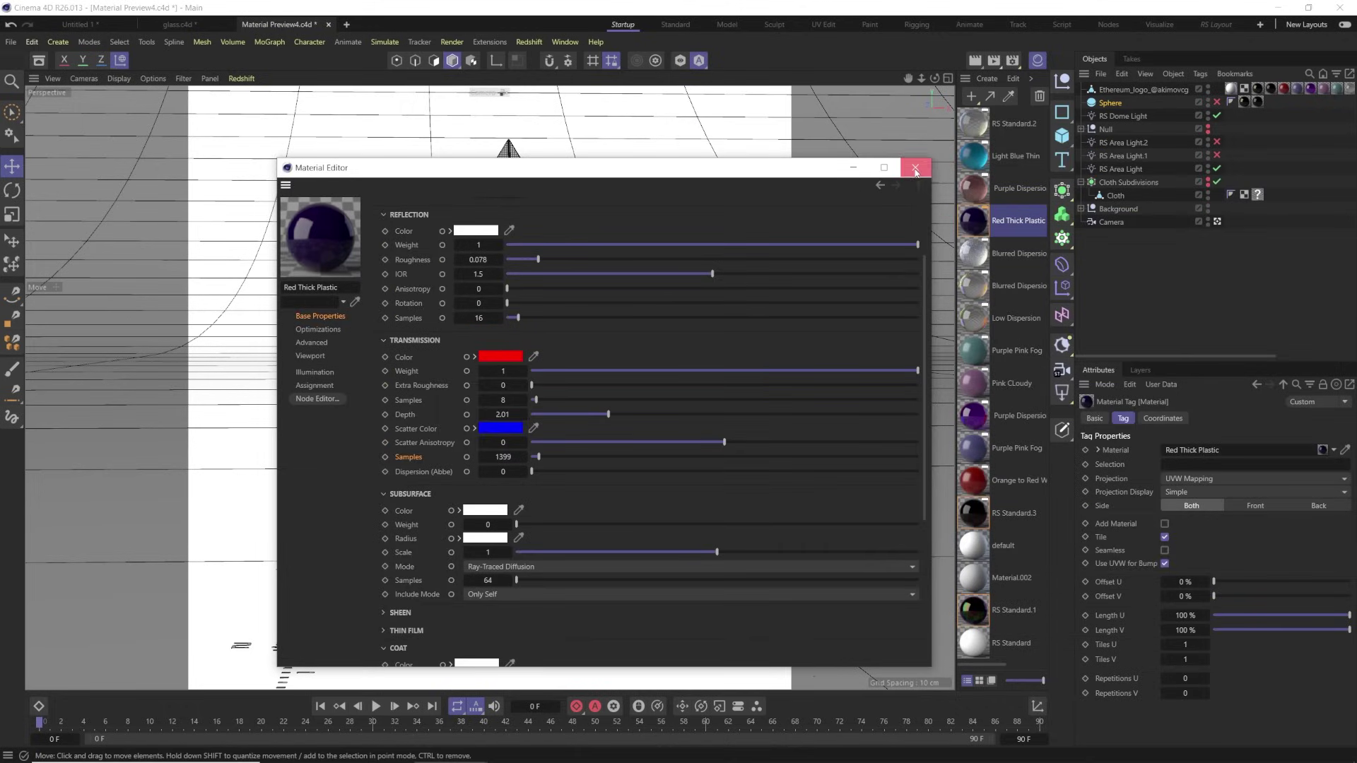
left_click(916, 170)
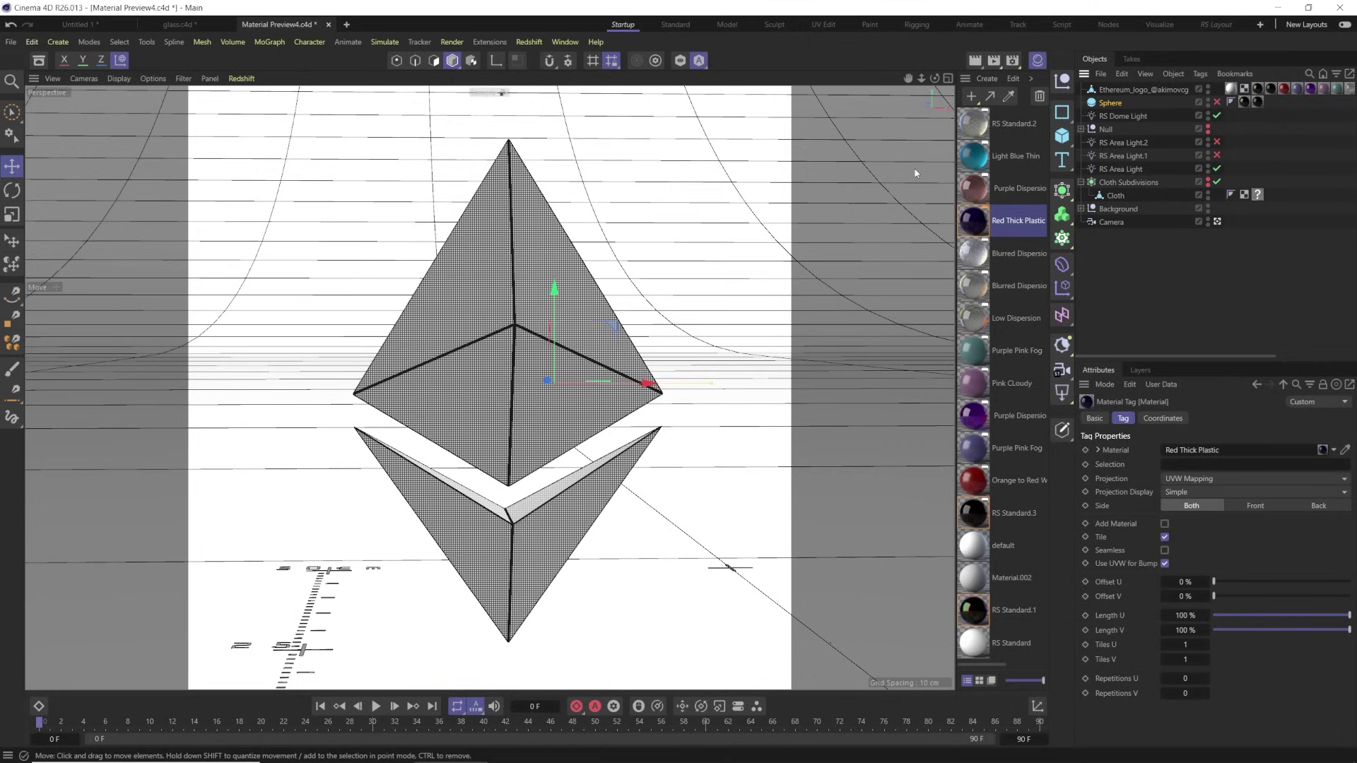
Look over the Glassy Plastics materials and the asset import options in the Asset Browser, then close it
left_click(39, 60)
left_click_drag(334, 44, 619, 85)
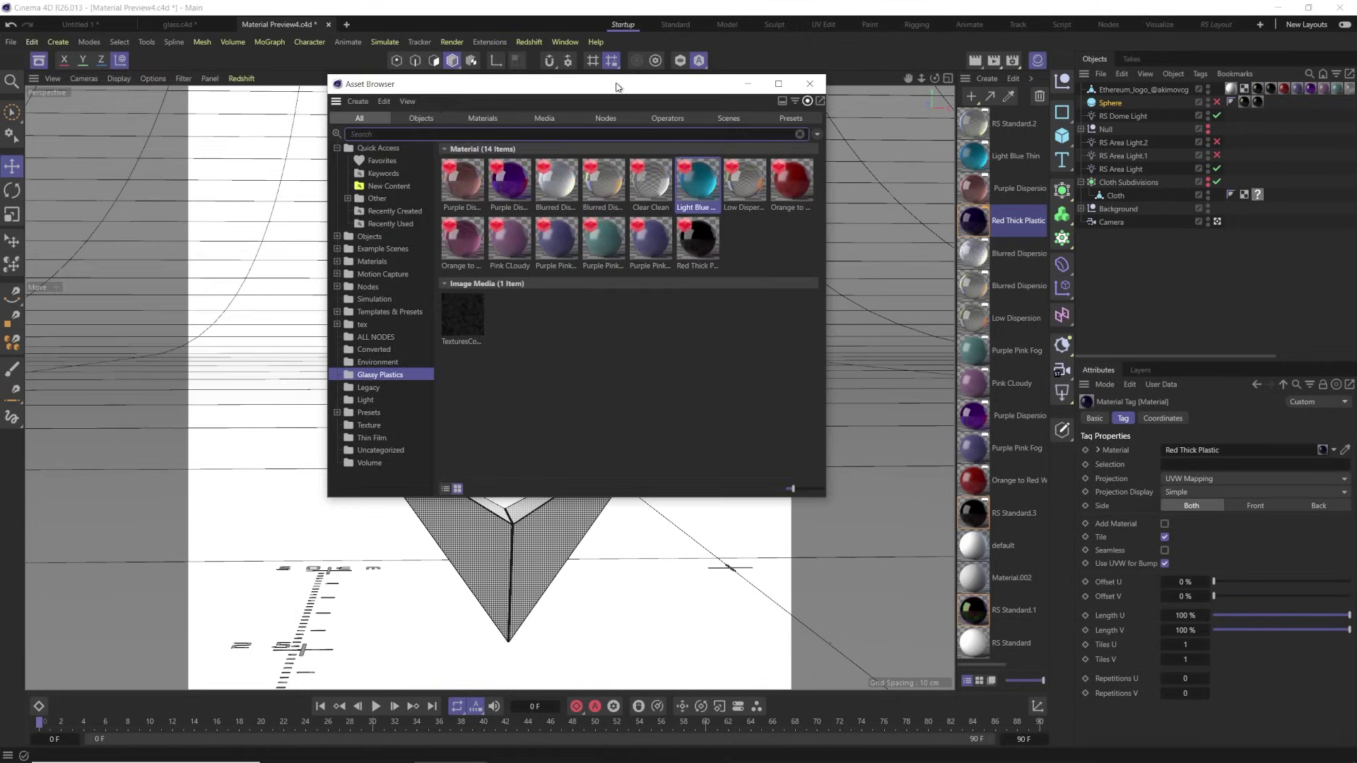
left_click(358, 102)
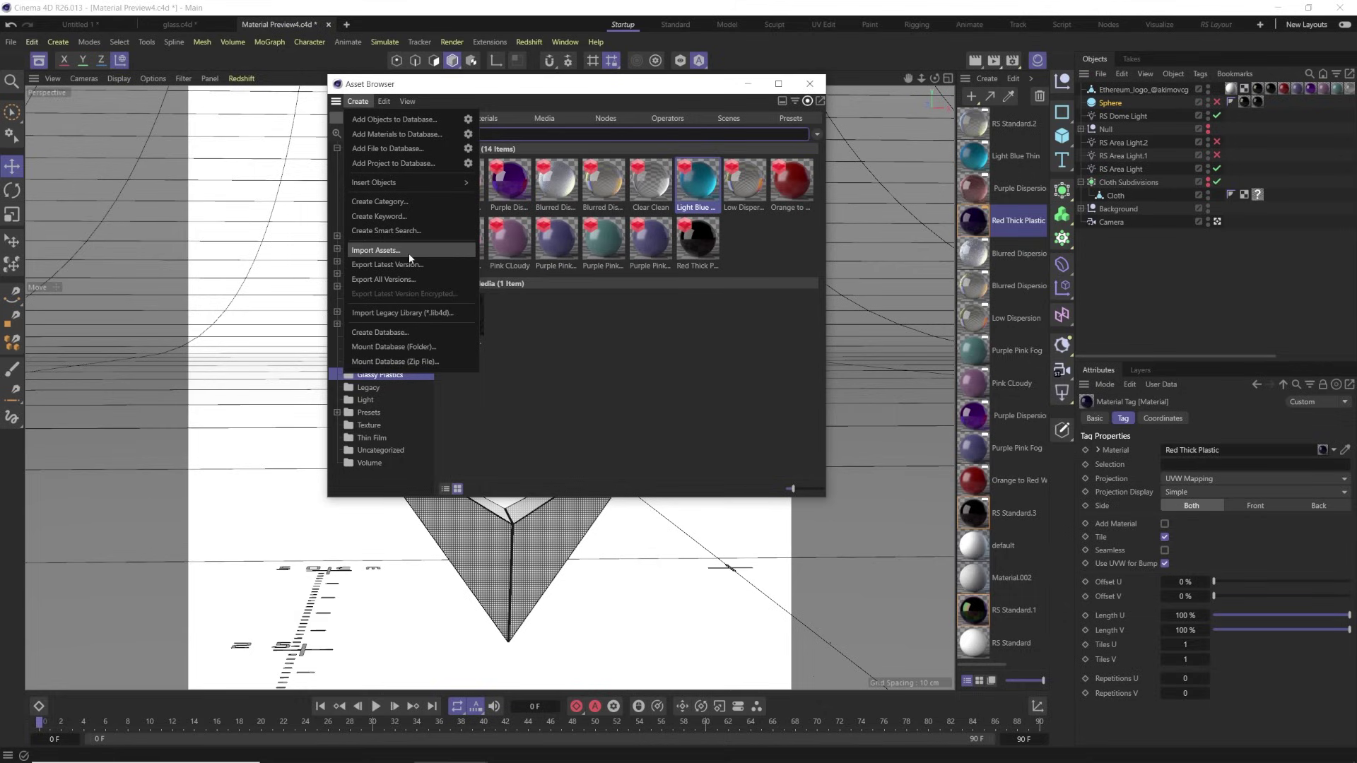
left_click(608, 355)
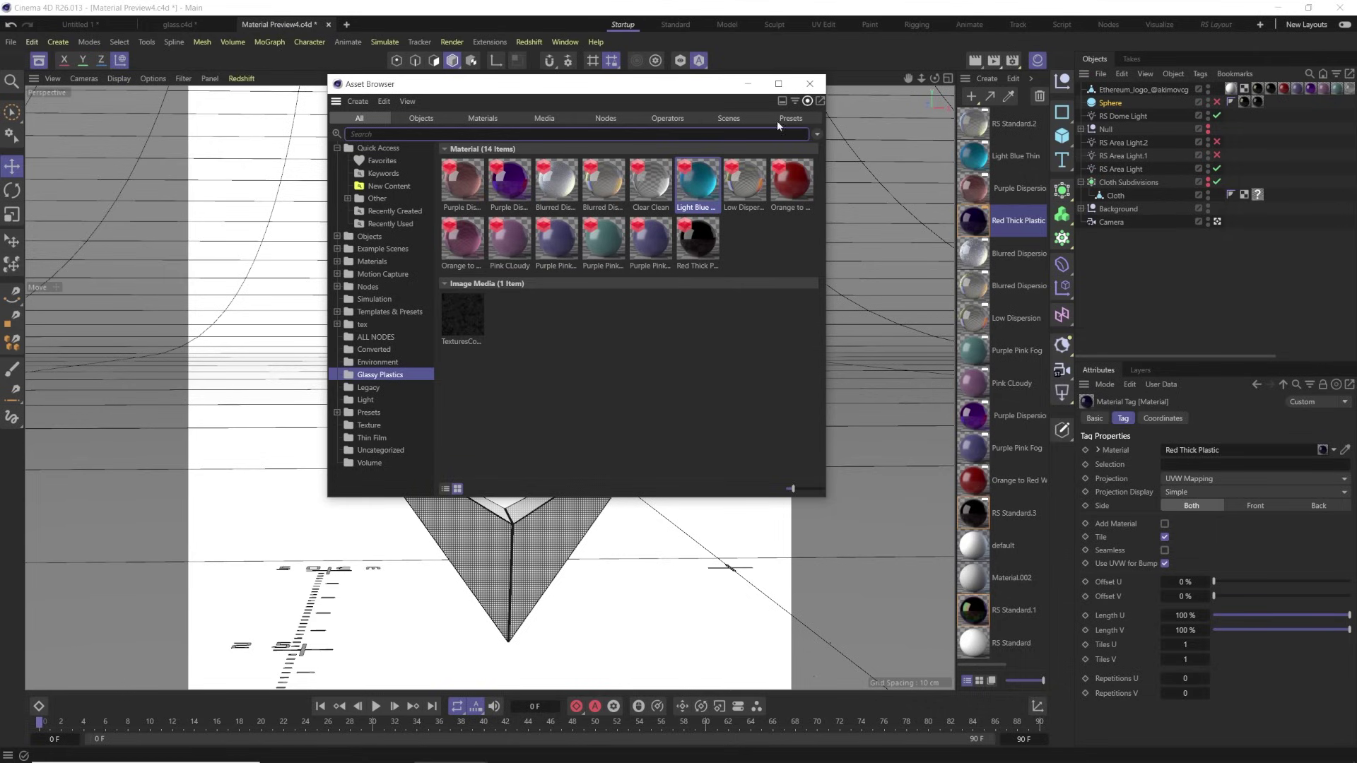
left_click(810, 84)
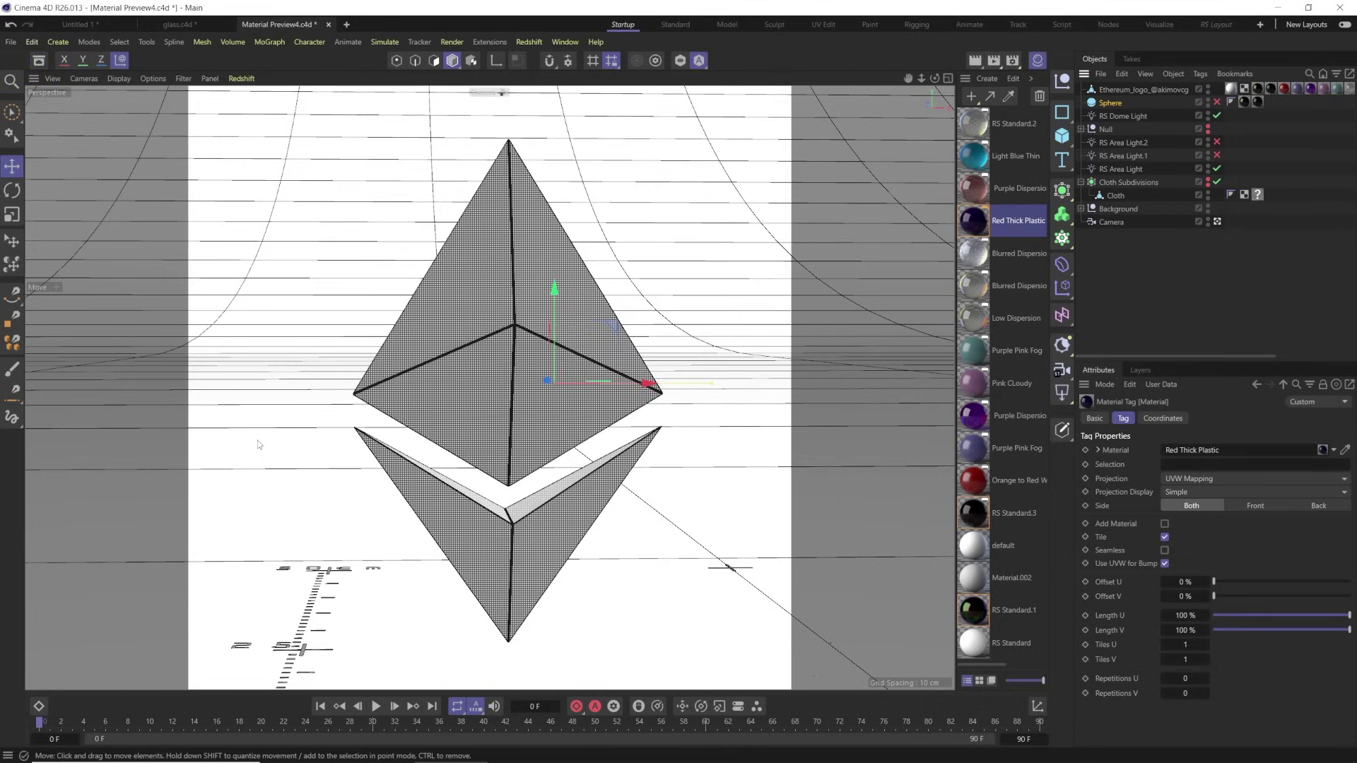